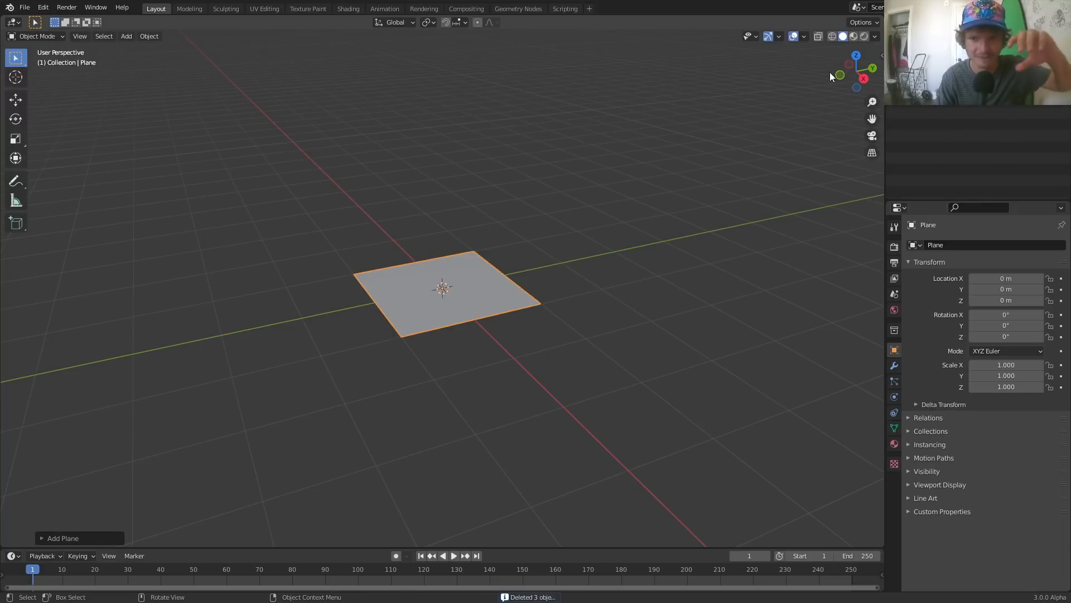
Step: Switch to the Shading workspace and show the plane from the top in rendered shading
click(857, 57)
middle_drag(437, 253, 358, 71)
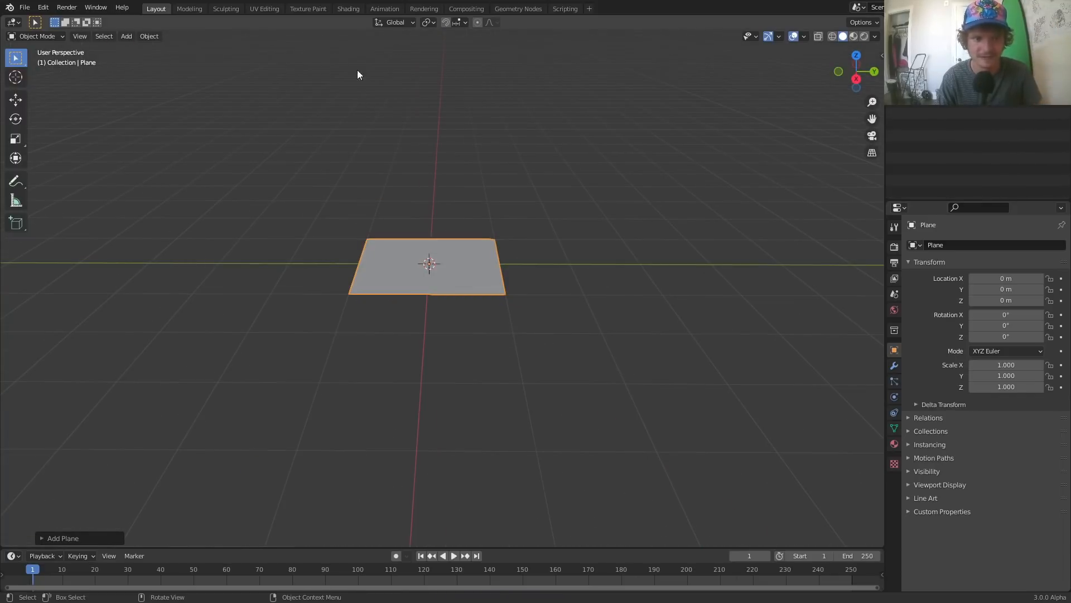
click(349, 9)
click(857, 55)
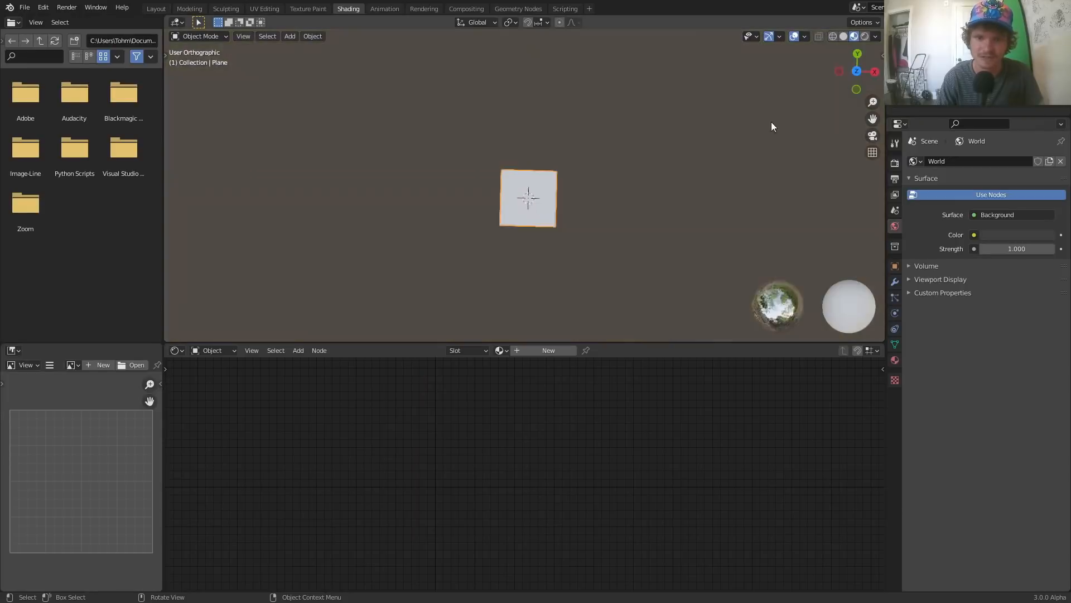
scroll(633, 219, up, 8)
scroll(574, 166, down, 2)
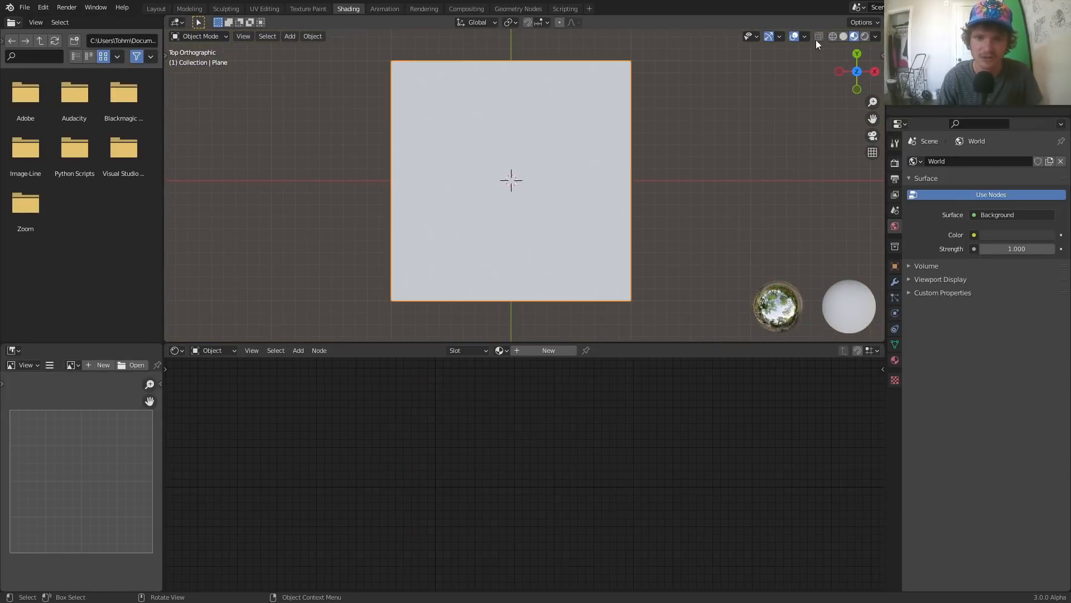
click(865, 36)
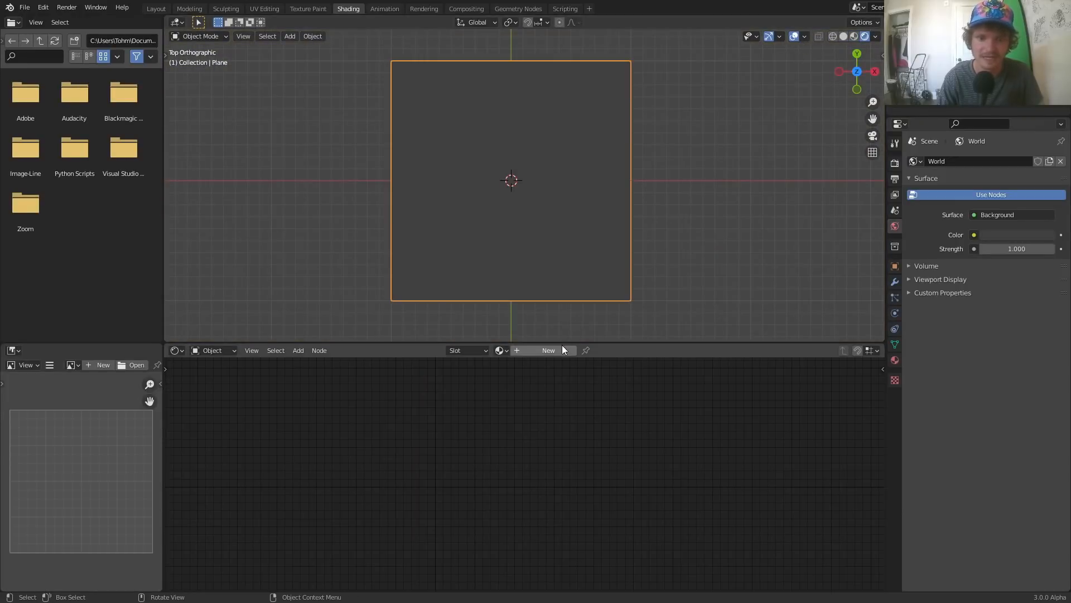
Step: Create a new material on the plane and name it n-gon
click(548, 350)
text(r)
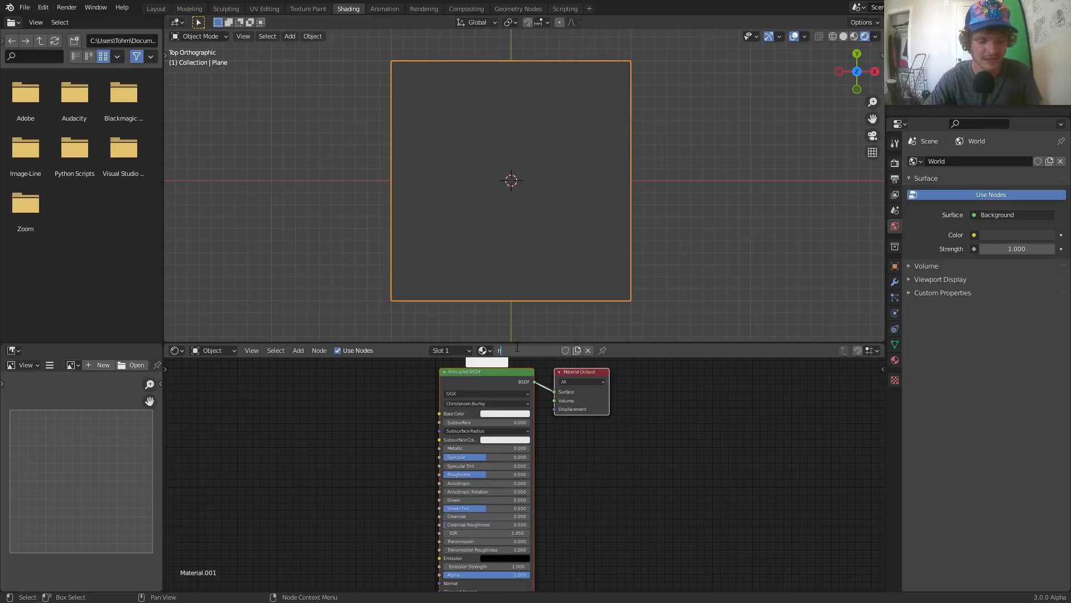
text(-gon)
key(Return)
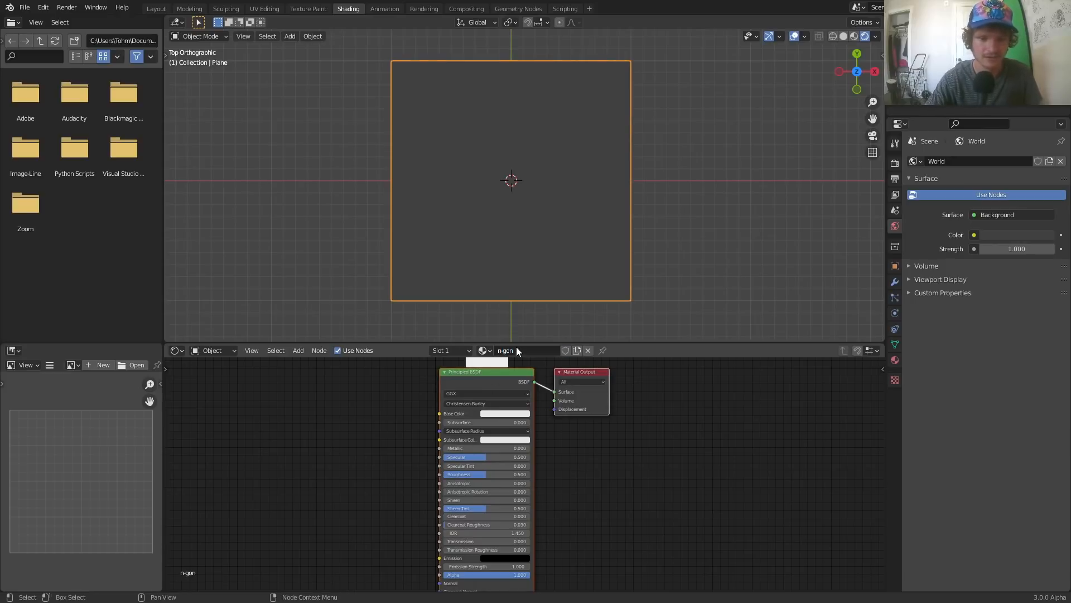
Step: Delete the Principled BSDF node from the material
scroll(424, 451, up, 2)
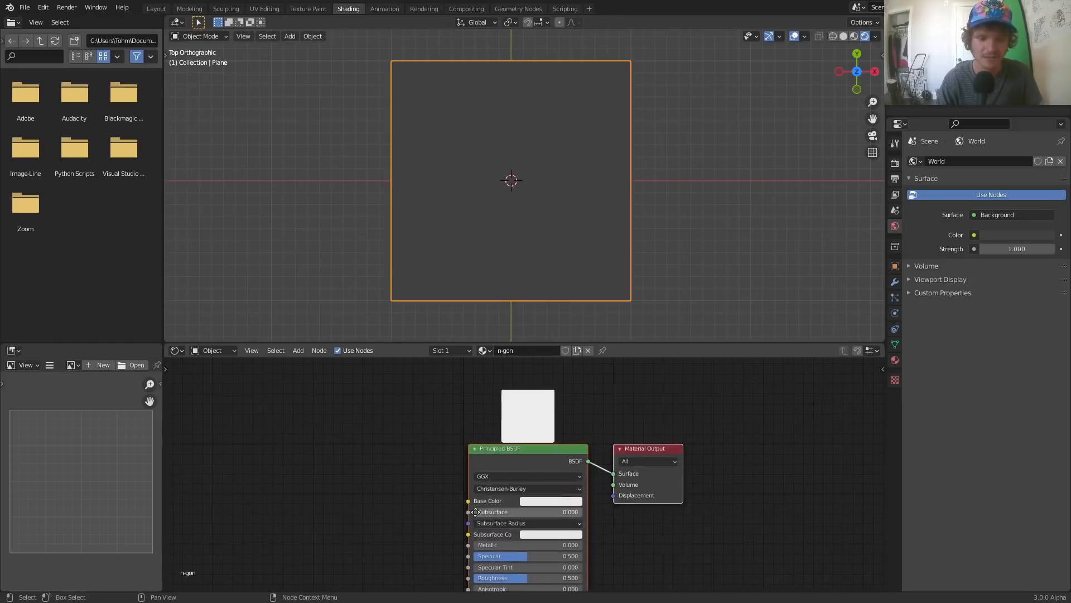
drag(427, 522, 530, 412)
key(Delete)
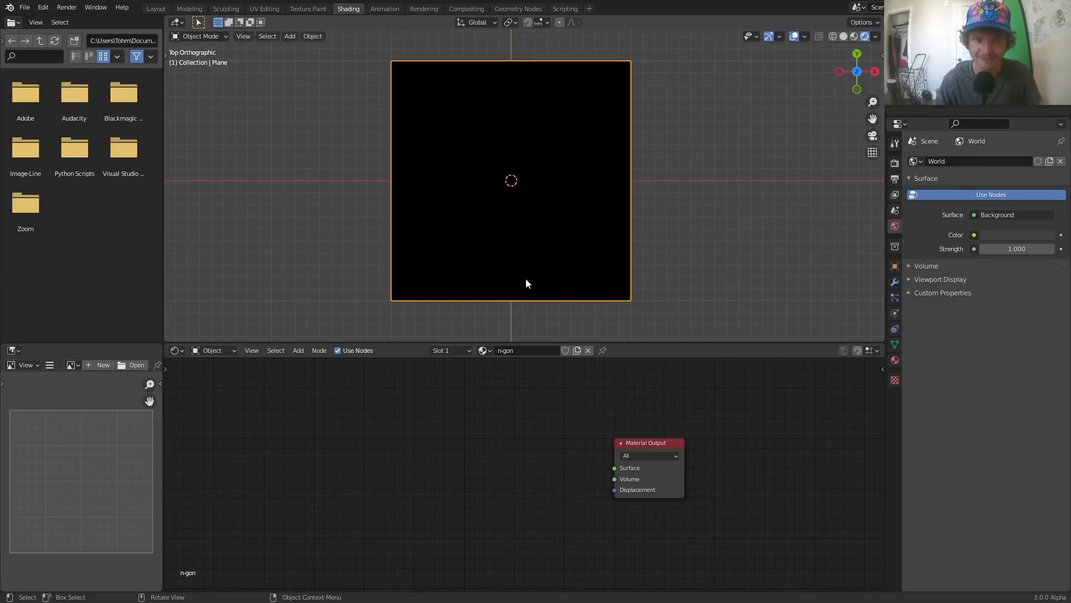
Step: Add a Texture Coordinate node and place it well ahead of the Material Output node
scroll(436, 466, up, 1)
key(shift+a)
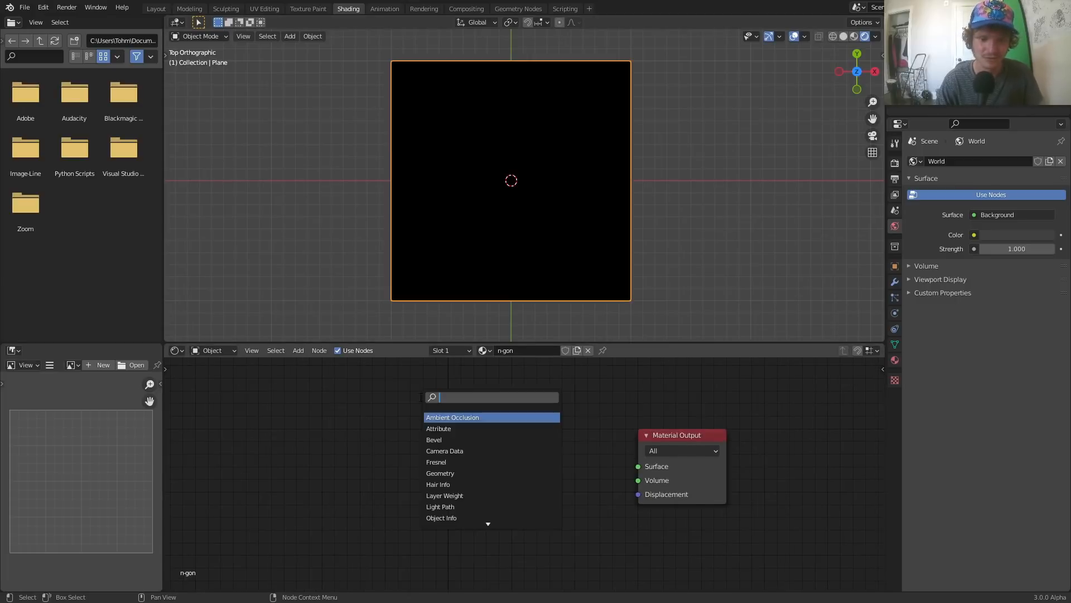
text(tex)
key(Return)
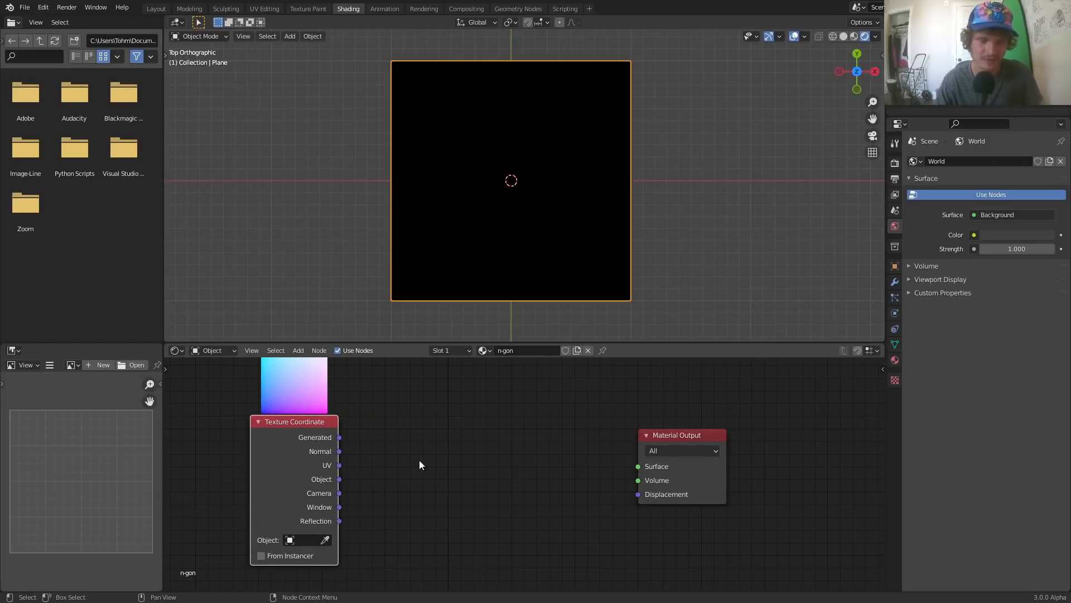
middle_drag(357, 458, 459, 482)
drag(414, 445, 305, 452)
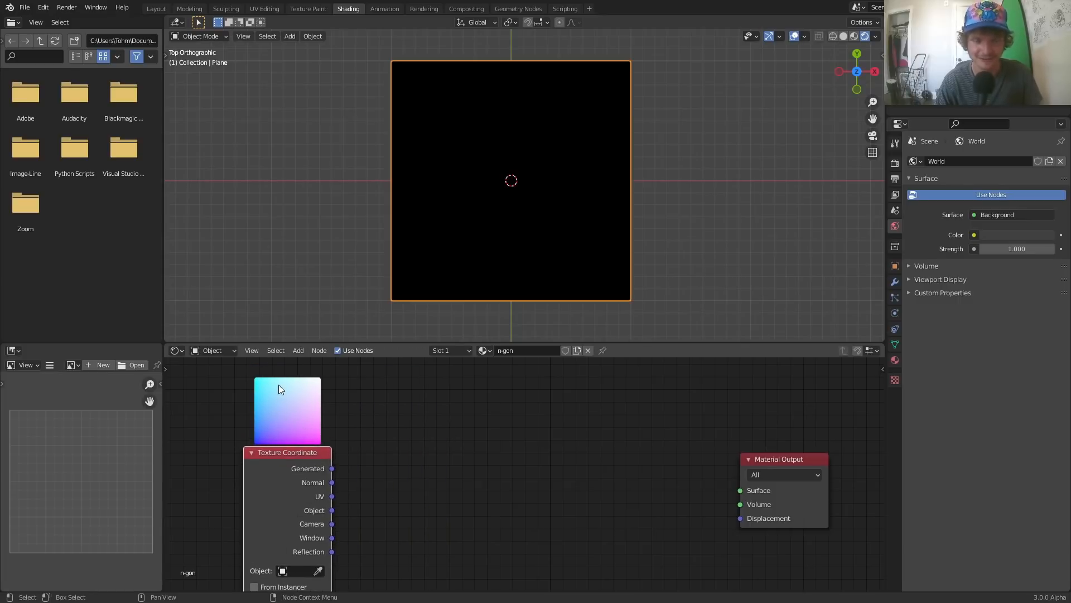
middle_drag(342, 421, 394, 397)
drag(370, 435, 360, 449)
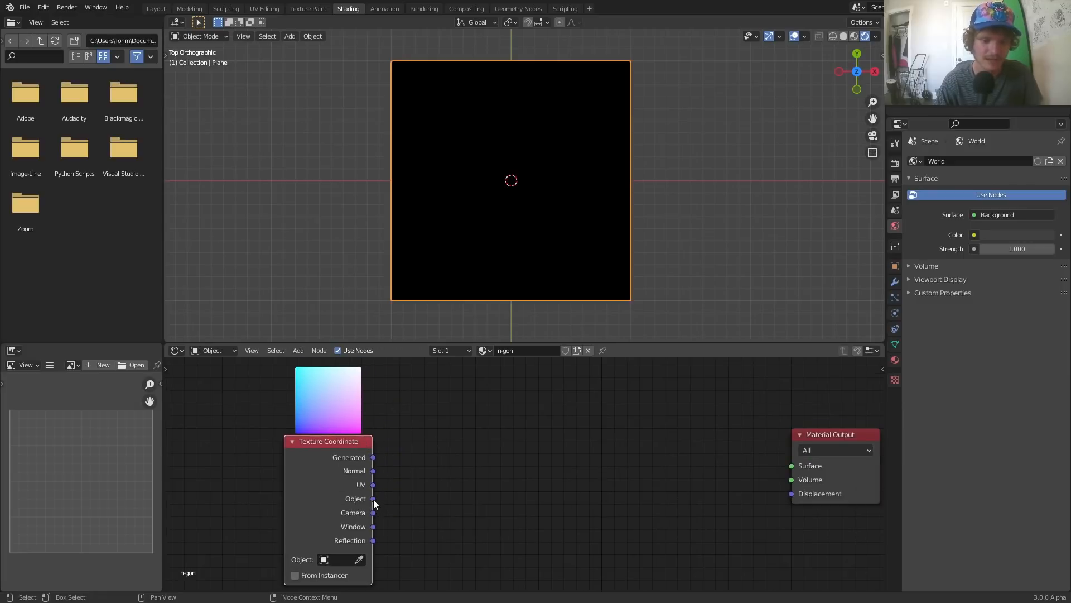
Step: Preview the Texture Coordinate node's Object output on the plane through a Viewer node
drag(373, 498, 345, 454)
ctrl+shift+click(345, 454)
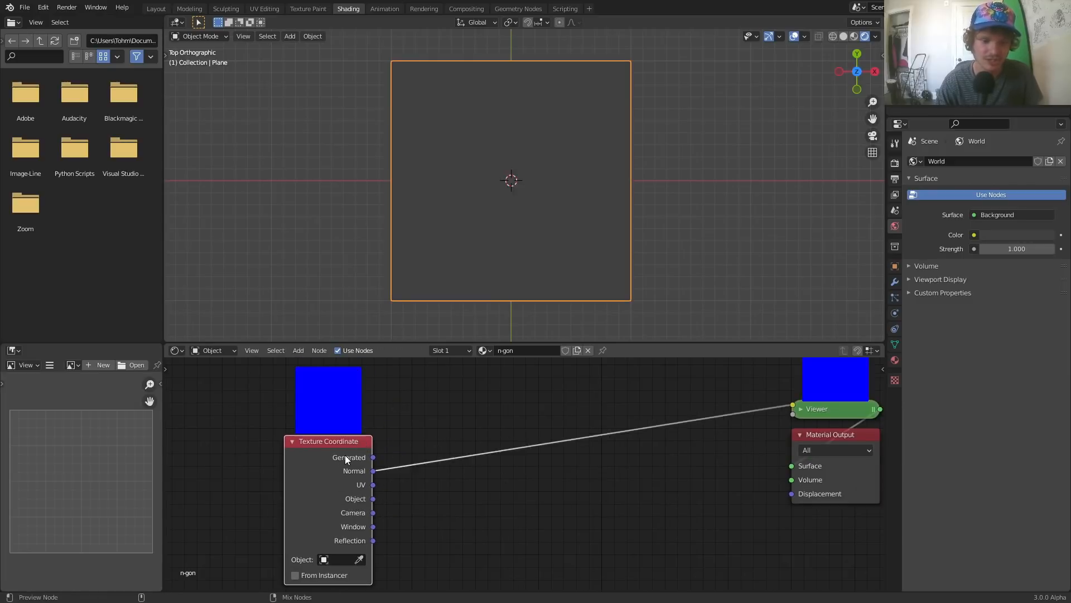
ctrl+shift+click(345, 456)
ctrl+shift+click(345, 455)
scroll(518, 176, up, 1)
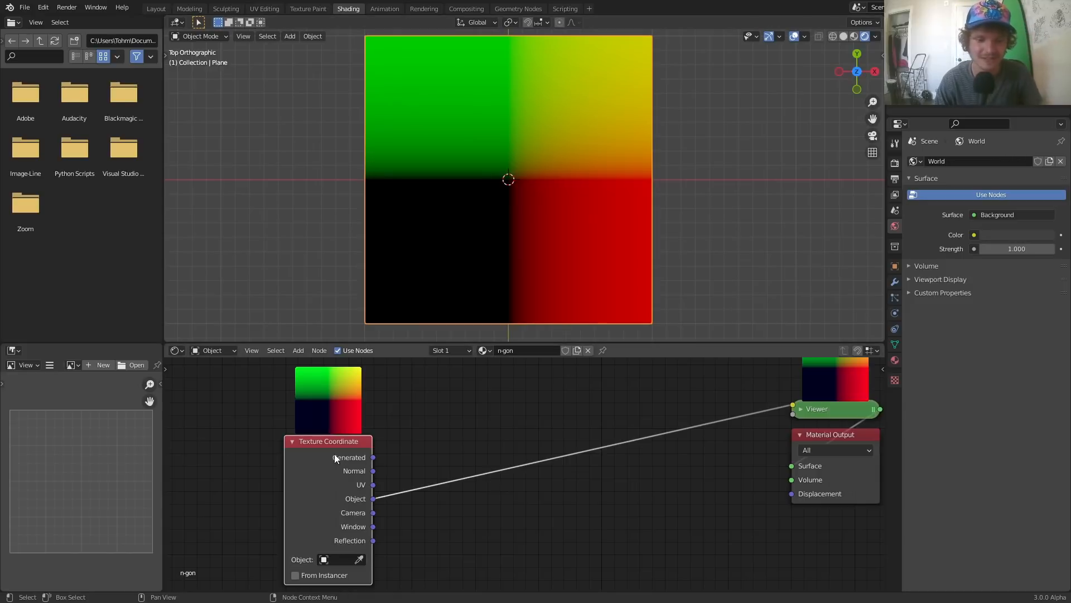
Step: Insert a Vector Math node on the link between the Object output and the Viewer, and set its operation to Length
drag(334, 454, 242, 446)
middle_drag(384, 441, 464, 428)
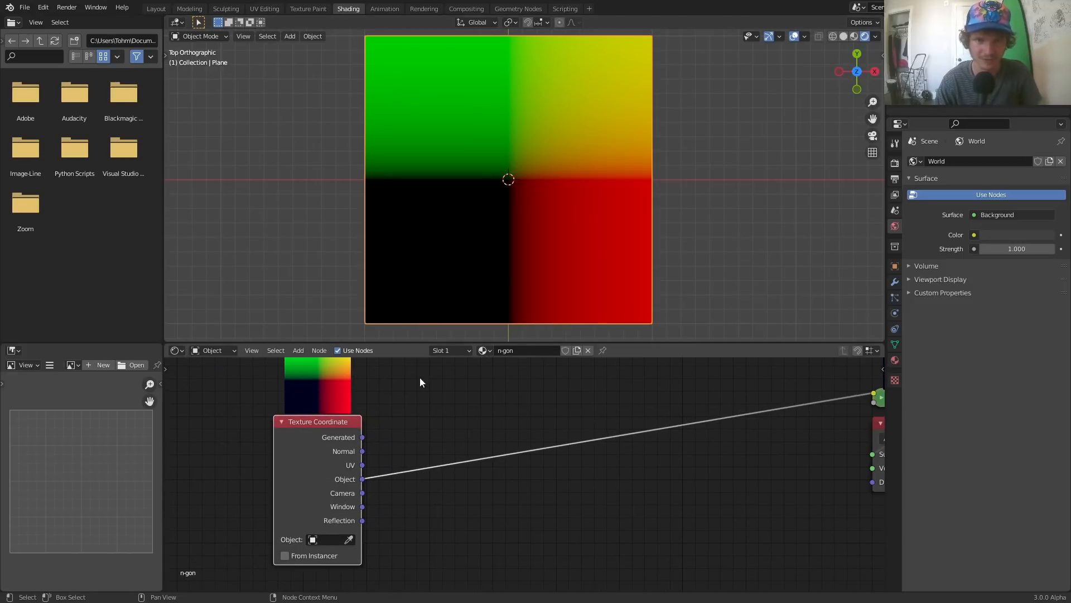
key(shift+a)
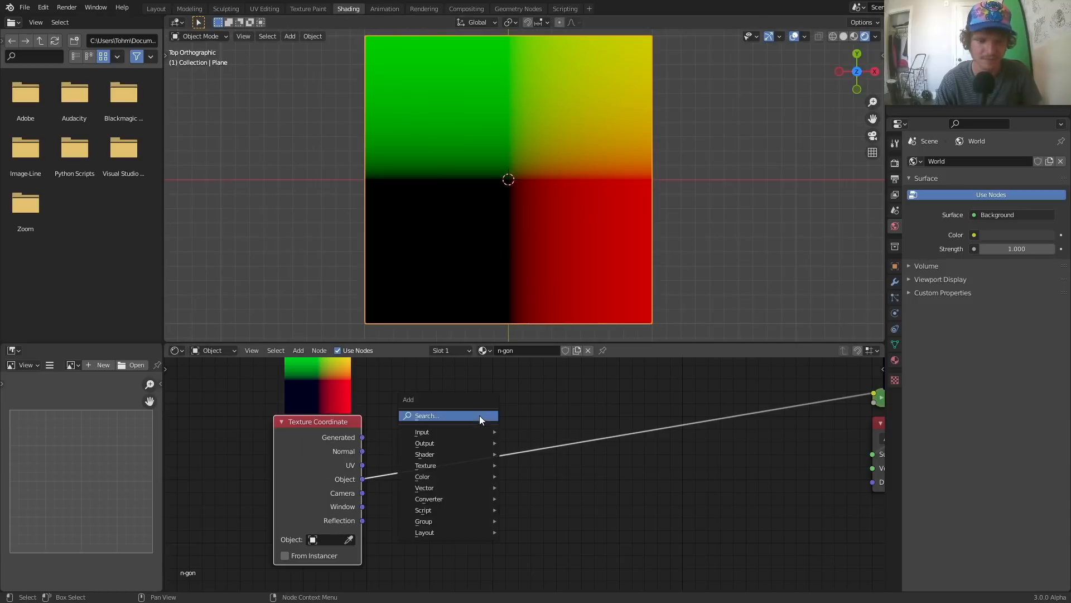
click(480, 415)
text(vect)
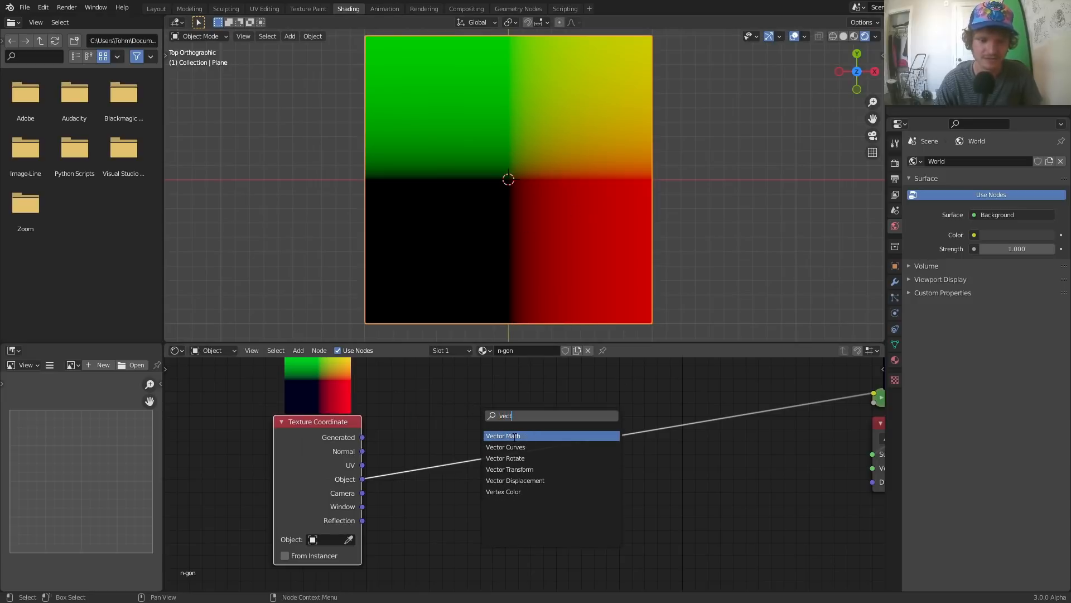
click(513, 436)
click(456, 423)
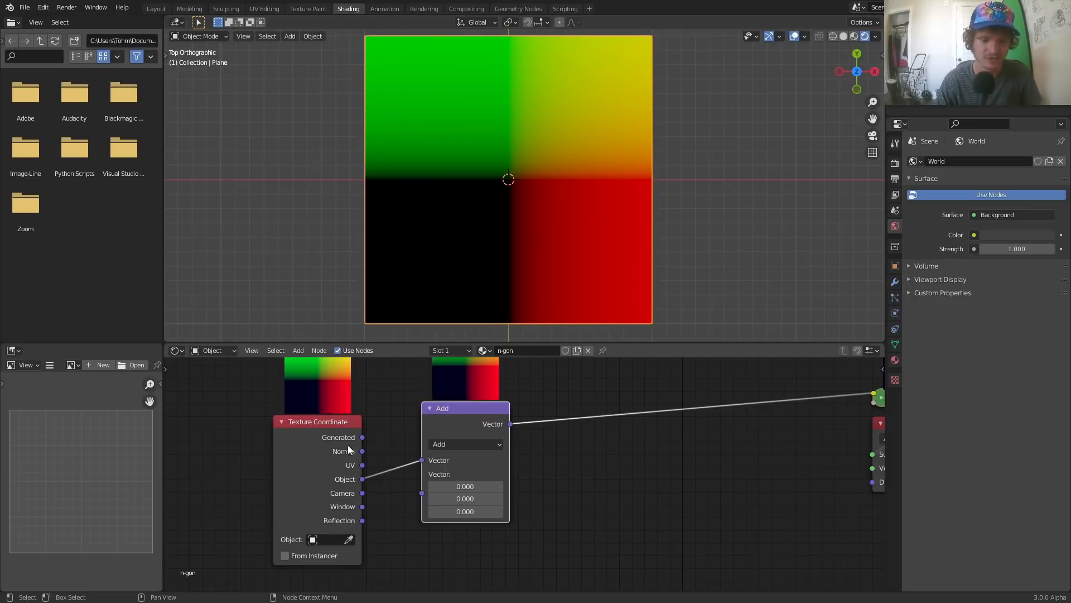
click(469, 444)
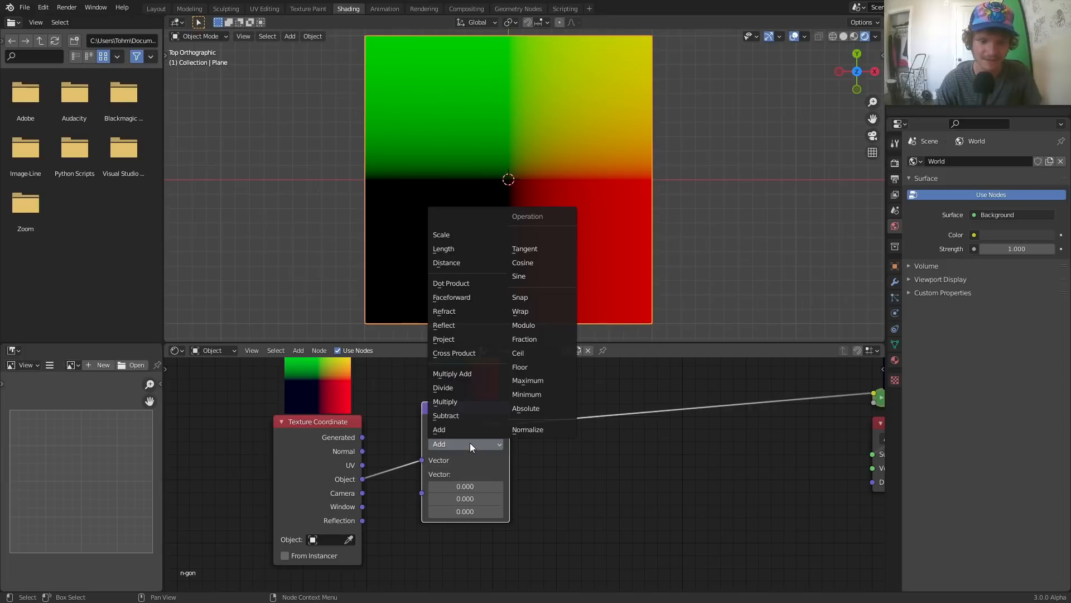
click(448, 248)
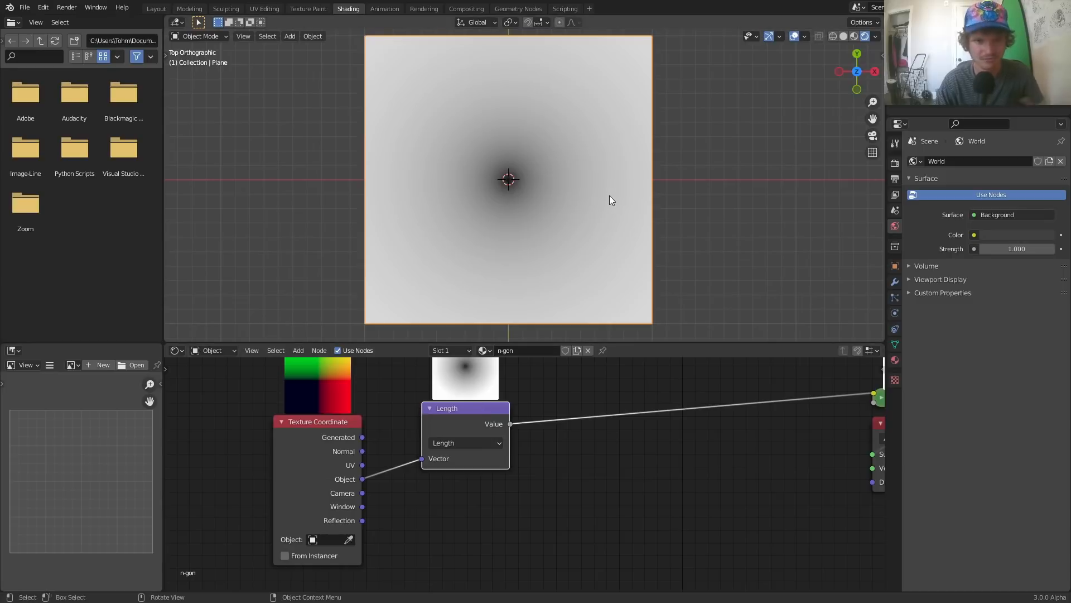
Step: Try the Distance operation on the Length node and undo the change
click(487, 443)
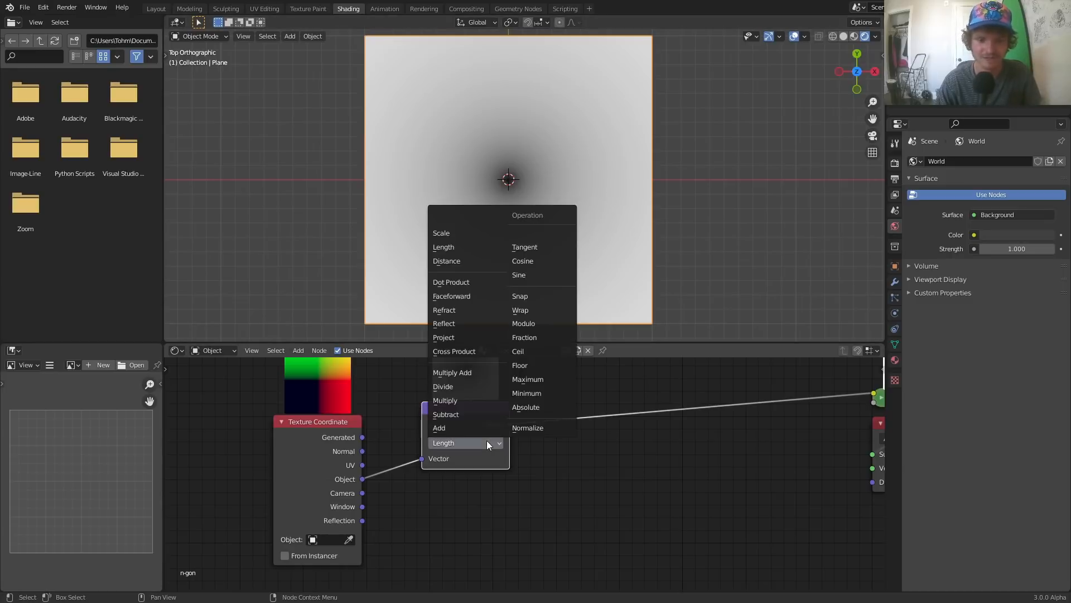
click(480, 258)
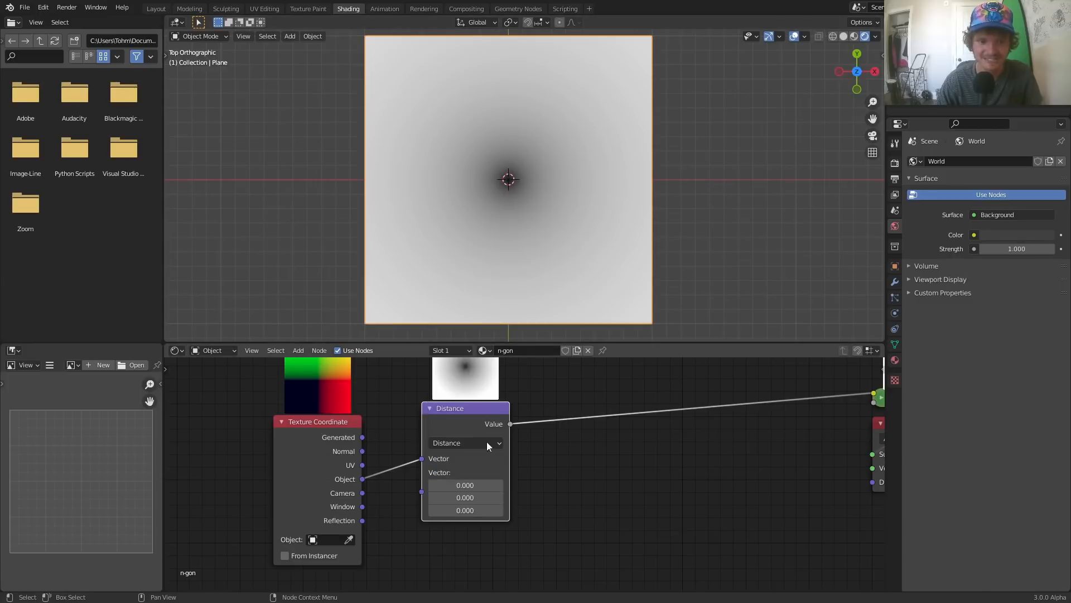
mouse_move(474, 484)
mouse_down()
mouse_move(508, 483)
mouse_move(463, 484)
mouse_move(475, 484)
mouse_up()
key(ctrl+z)
key(ctrl+z)
Step: Move the Length node up and add a Separate XYZ node beneath it
drag(463, 408, 458, 376)
middle_drag(465, 413, 491, 413)
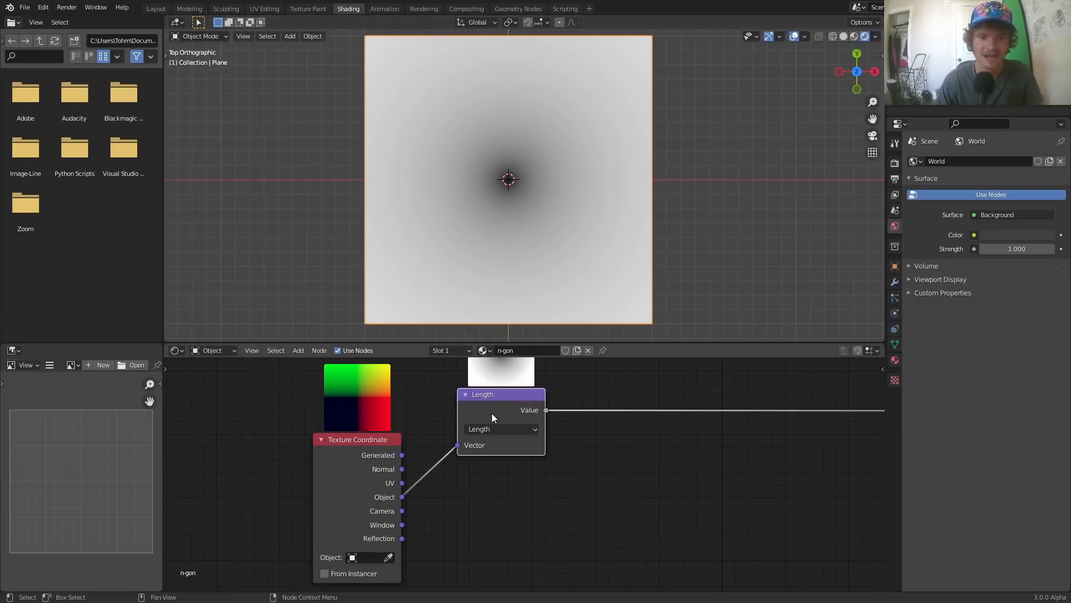
key(shift+a)
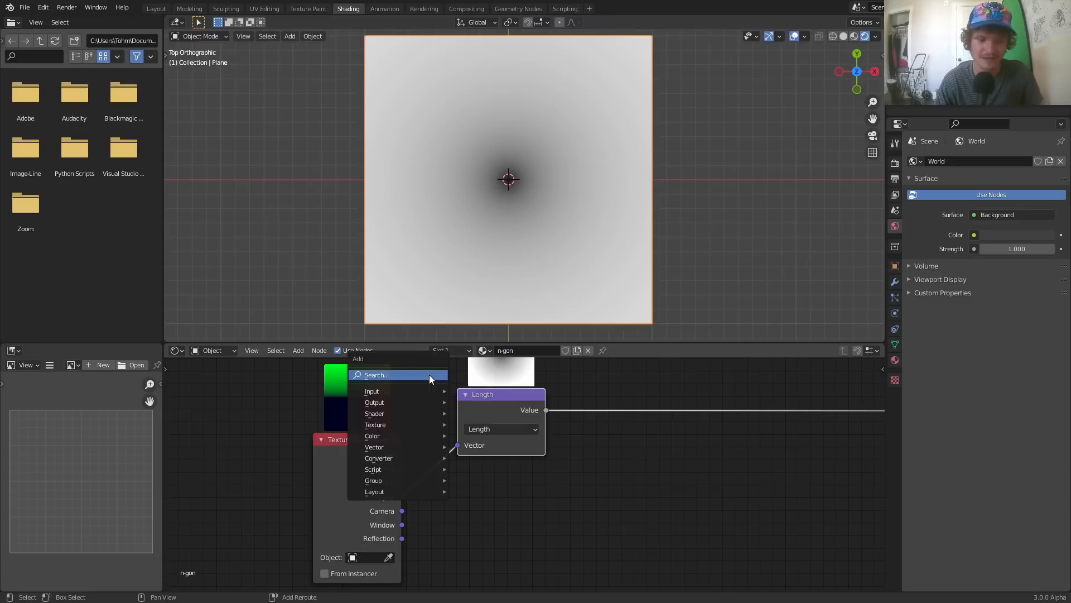
click(430, 373)
text(se)
click(468, 415)
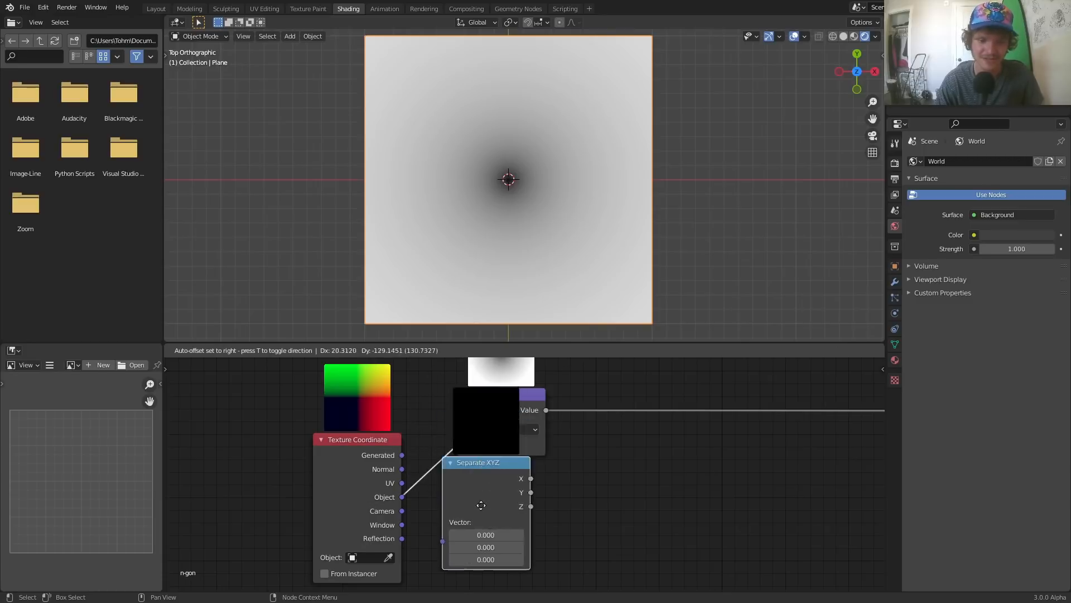
click(499, 527)
Step: Connect the Object output to the Separate XYZ vector input, and add a reroute shared by its link and the Length link
middle_drag(499, 527, 524, 482)
drag(426, 457, 488, 522)
drag(390, 443, 292, 435)
shift+right_drag(430, 504, 383, 433)
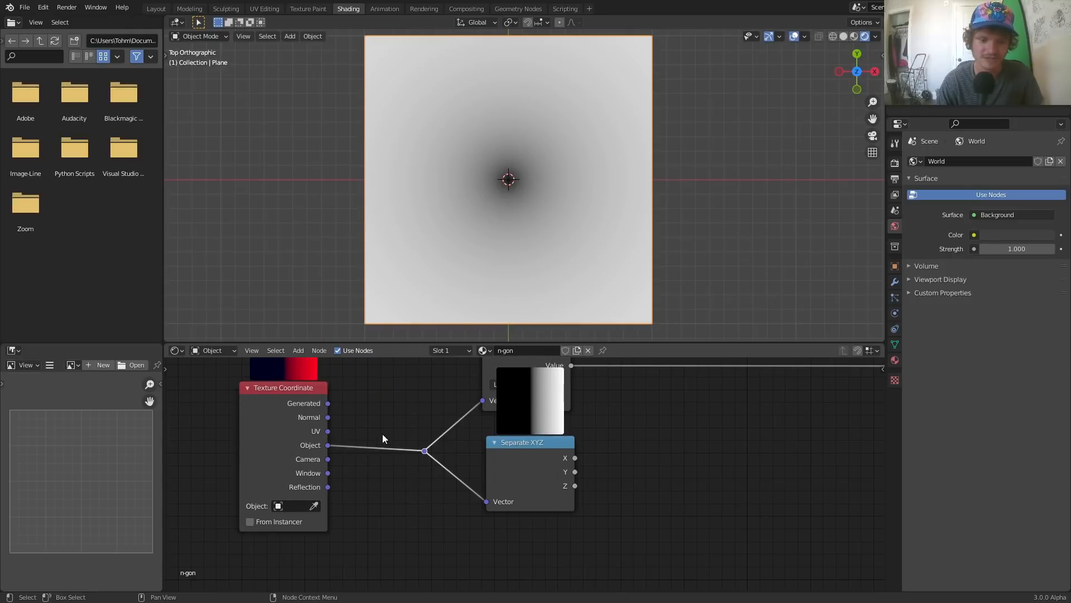
middle_drag(618, 465, 532, 504)
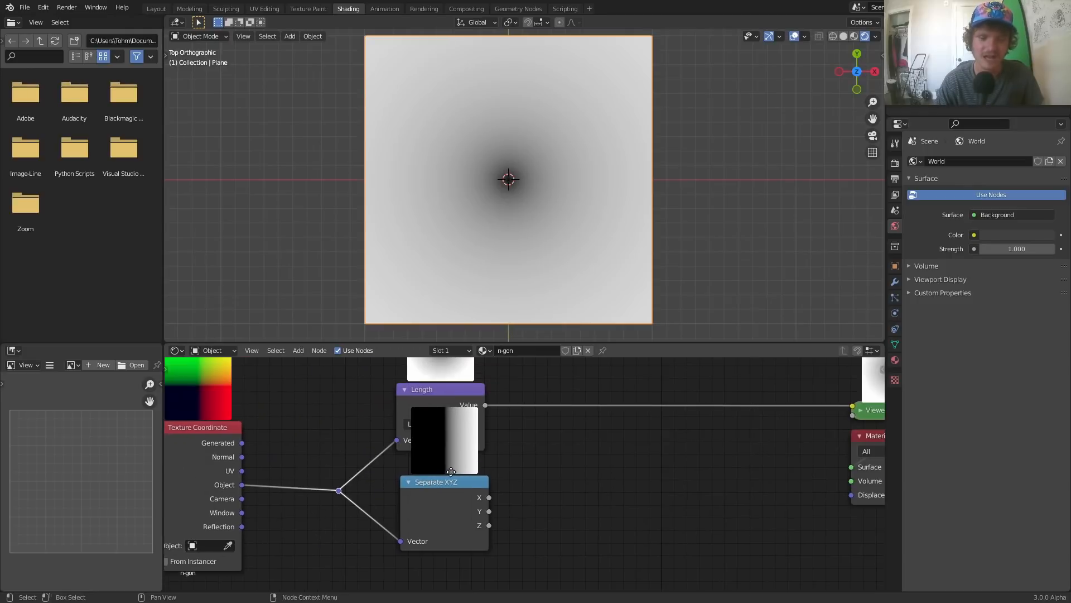
drag(463, 480, 470, 481)
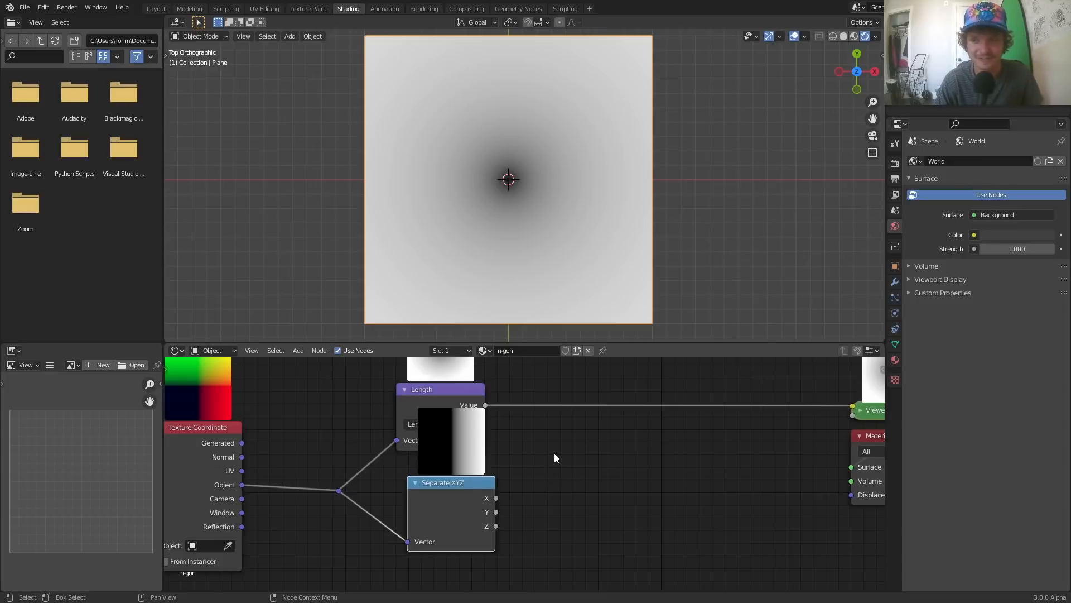
Step: Add a Math node after the Separate XYZ node and set its operation to Arctan2
key(shift+a)
click(580, 426)
text(math)
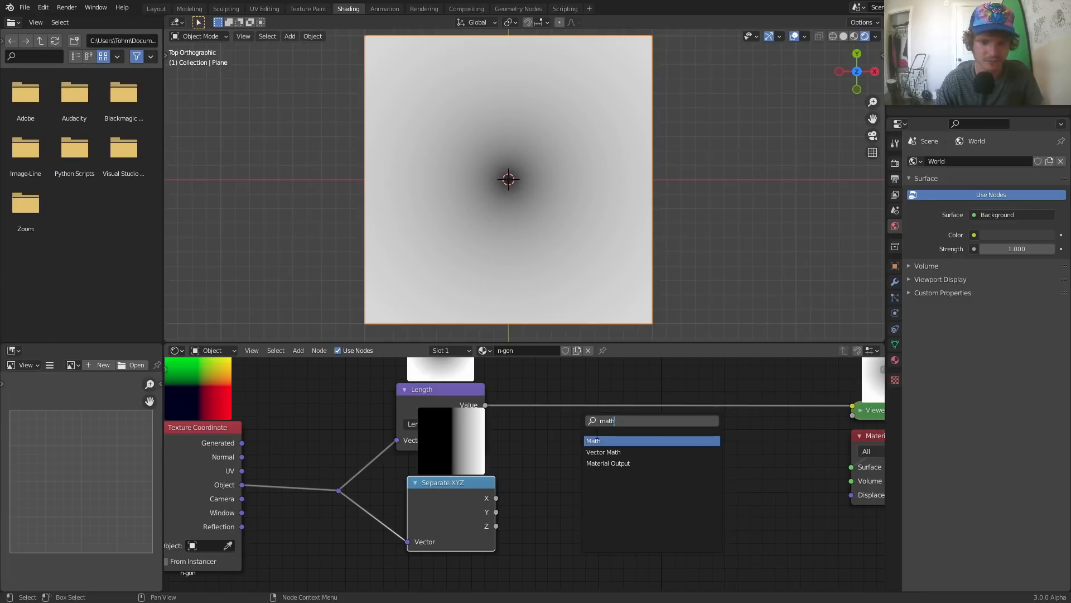
key(Return)
click(601, 481)
click(606, 495)
click(606, 496)
click(609, 496)
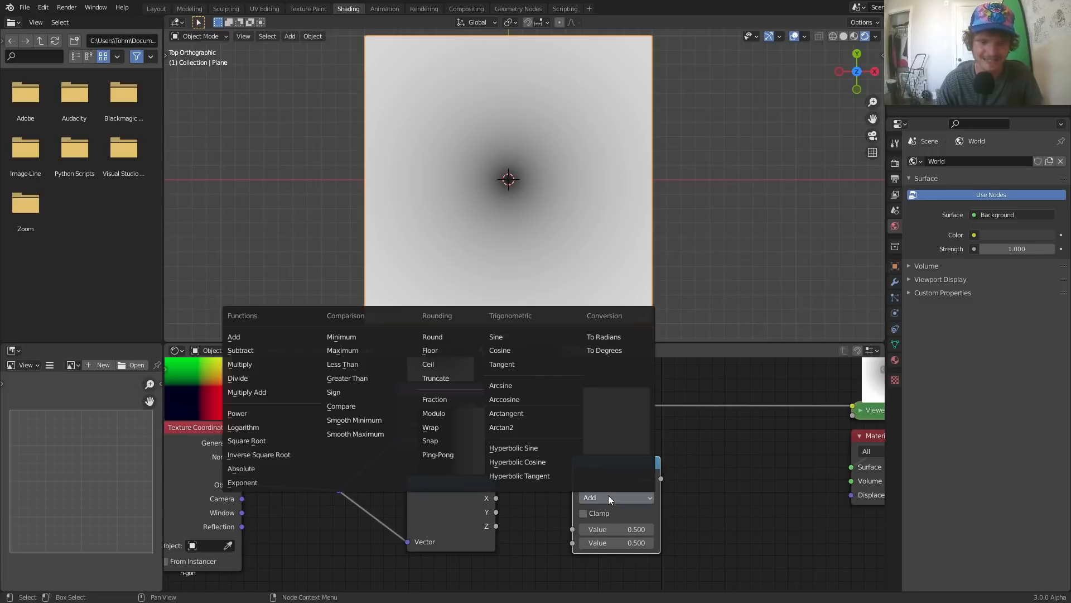
click(524, 426)
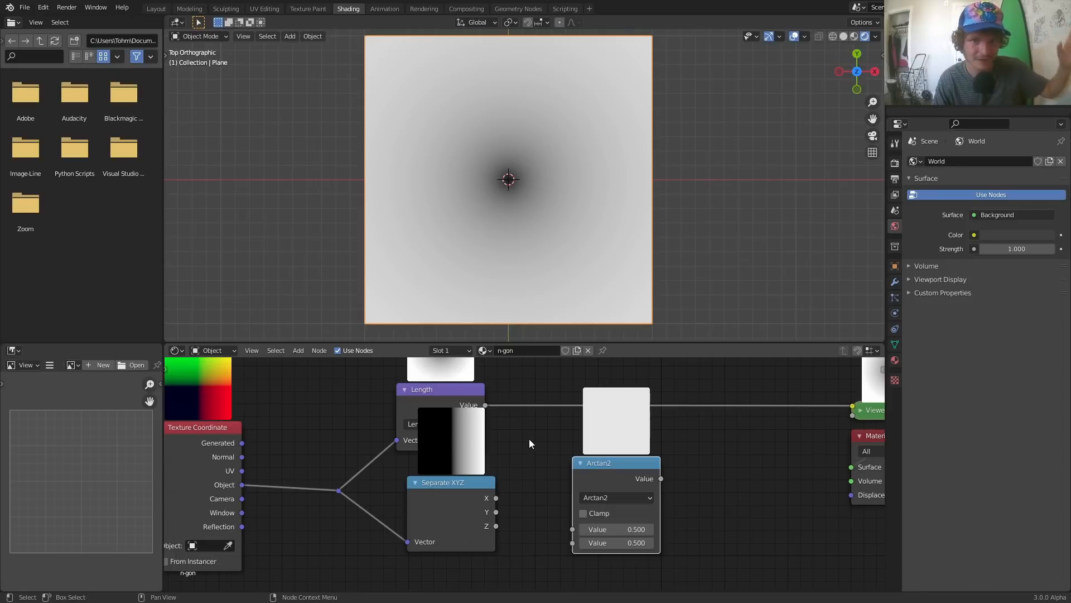
Step: Connect Separate XYZ's Y to the first Arctan2 value and X to the second, and move the two nodes into place
scroll(498, 482, up, 1)
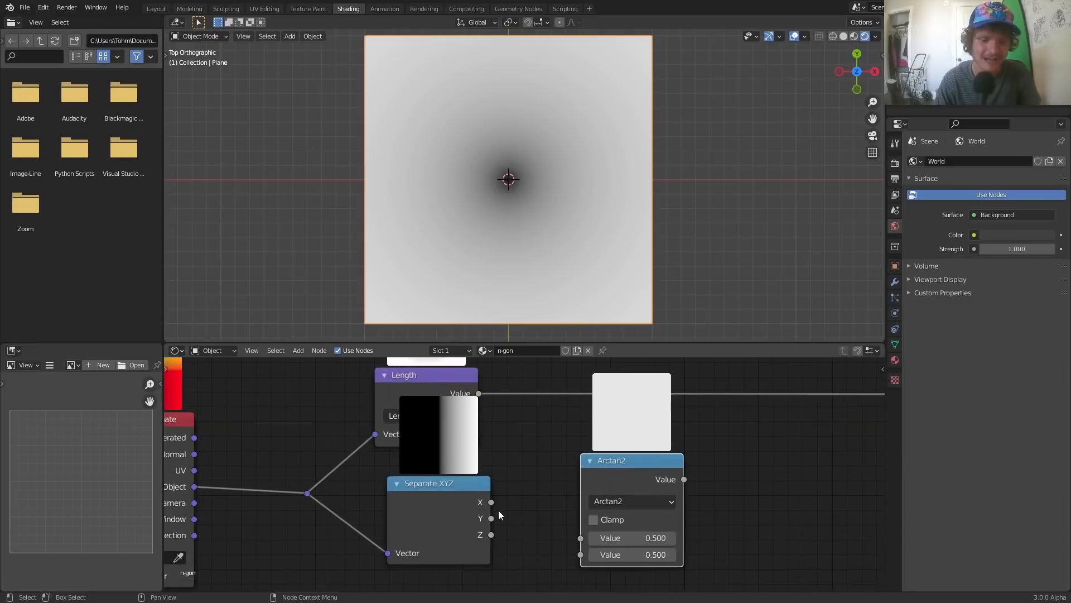
drag(491, 518, 581, 554)
drag(458, 501, 448, 504)
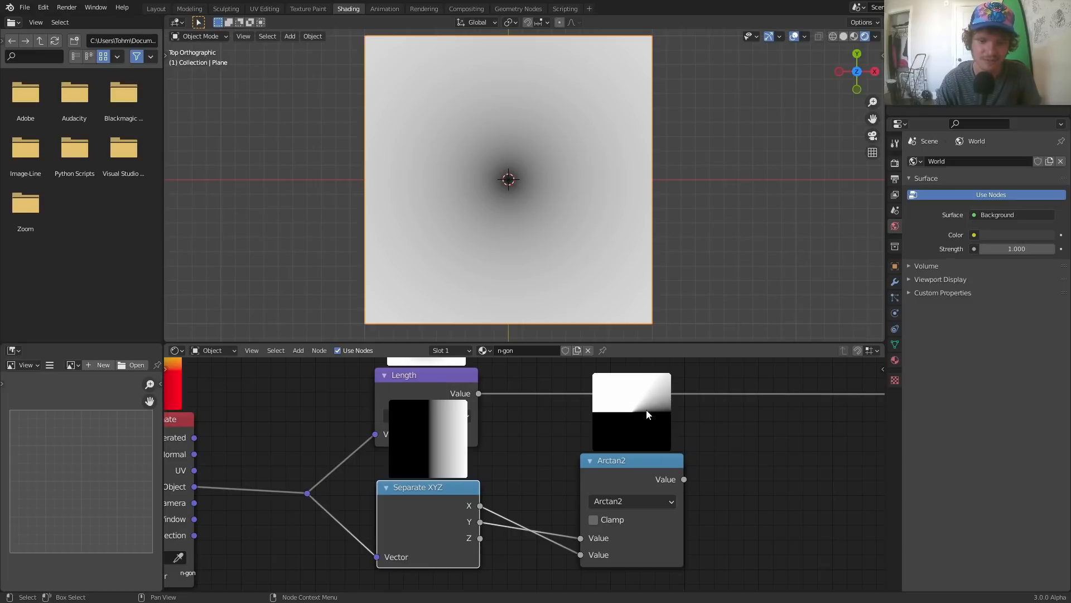
drag(617, 466, 582, 472)
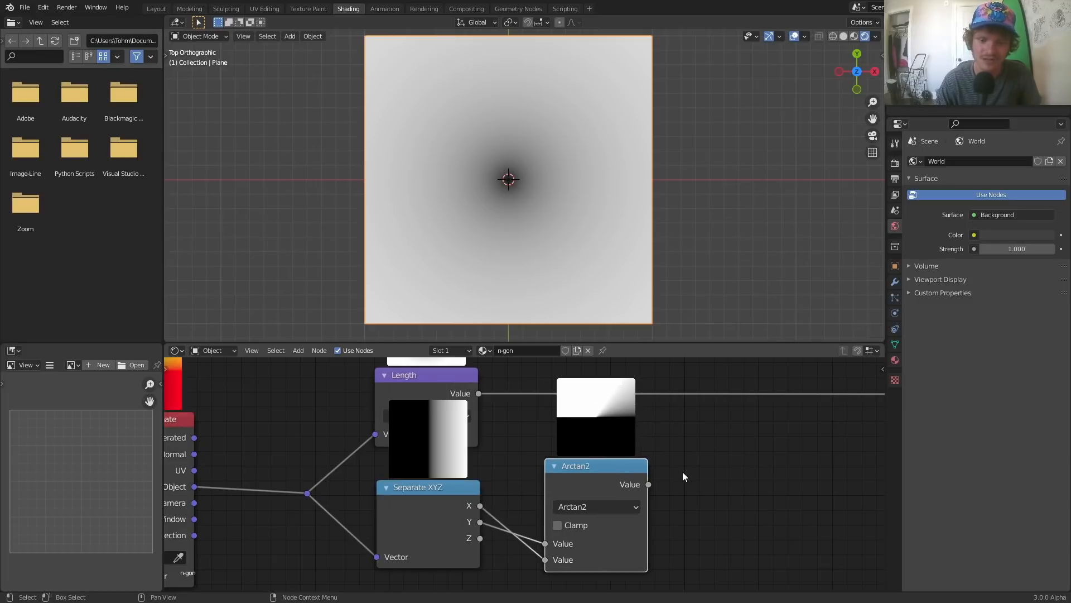
Step: Duplicate the Arctan2 node, set the copy to Greater Than, and connect Arctan2's output to its value input
middle_drag(651, 456, 490, 446)
key(shift+d)
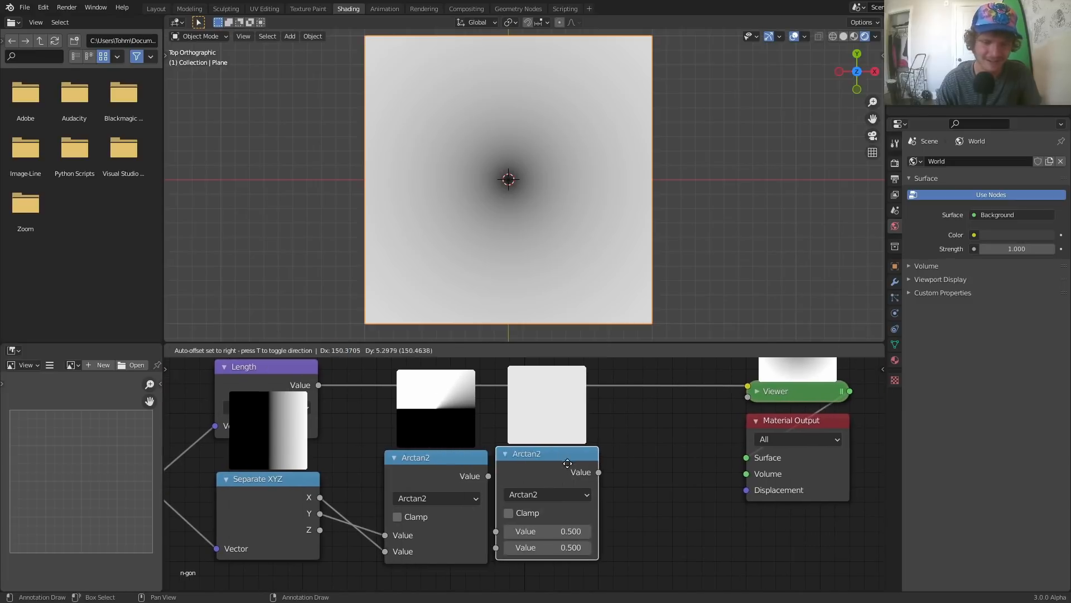
click(566, 463)
click(557, 489)
key(g)
drag(549, 457, 597, 457)
alt+right_drag(474, 481, 594, 488)
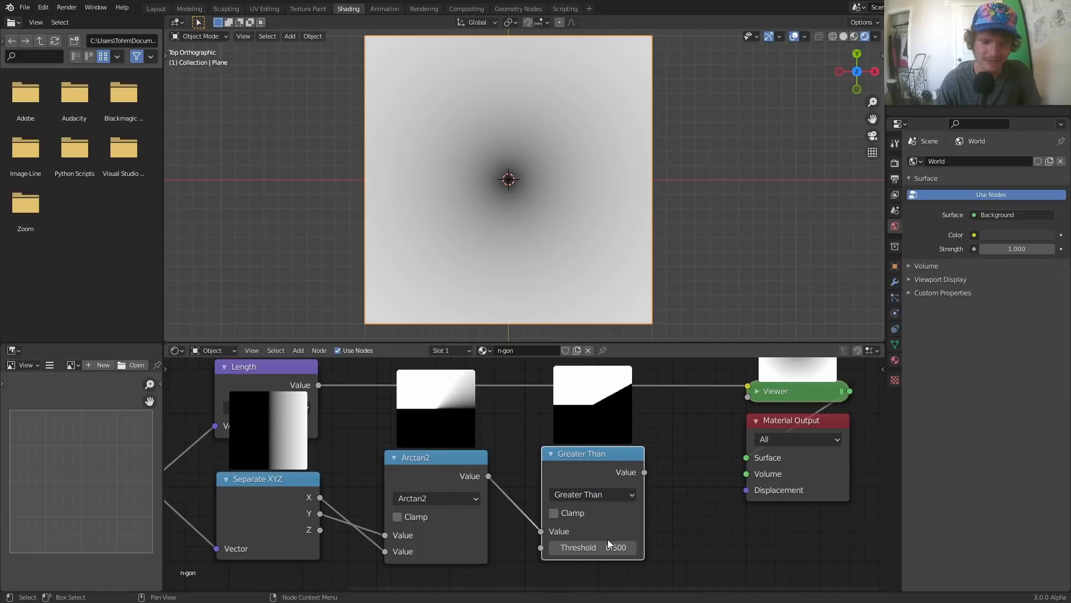
Step: Preview the Greater Than result while varying its threshold, and dissolve the node so Arctan2 feeds the Viewer directly
ctrl+shift+click(603, 475)
drag(593, 547, 617, 548)
key(ctrl+x)
scroll(642, 480, down, 2)
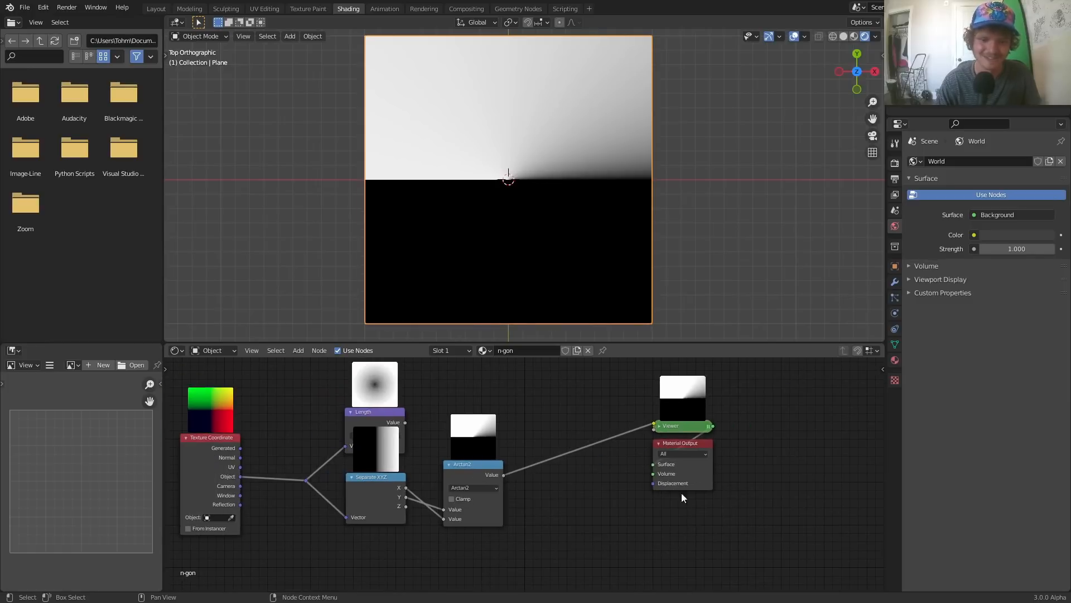
Step: Move the Viewer and Material Output nodes farther from the Arctan2 node and nudge Arctan2 into place
drag(718, 480, 684, 399)
key(g)
click(782, 414)
drag(460, 468, 452, 475)
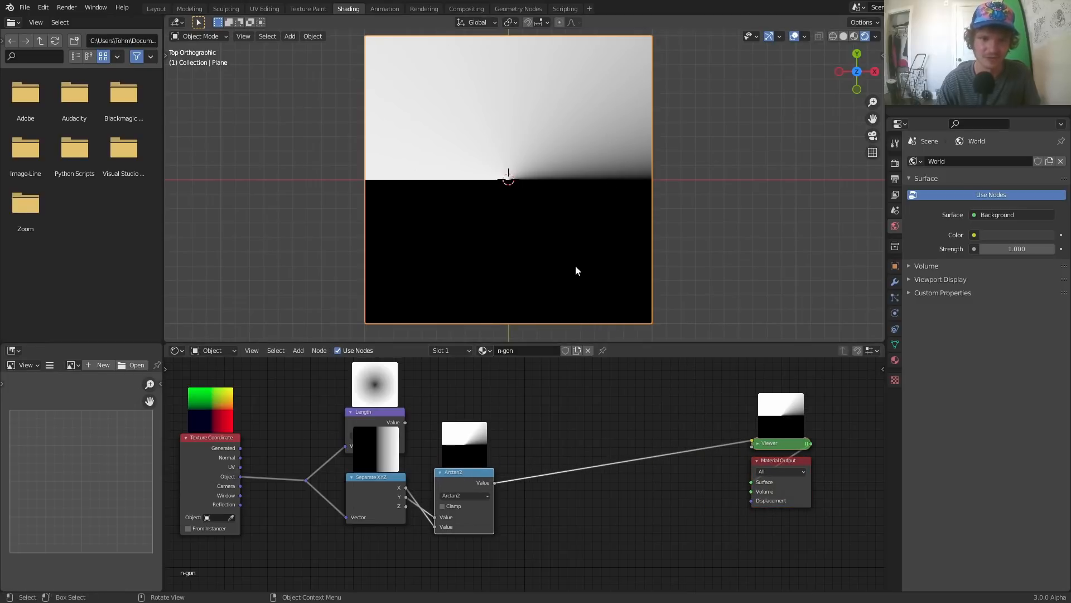
Step: Insert a Map Range node on the link between Arctan2 and the Viewer
scroll(553, 464, up, 1)
key(shift+a)
click(547, 390)
text(ra)
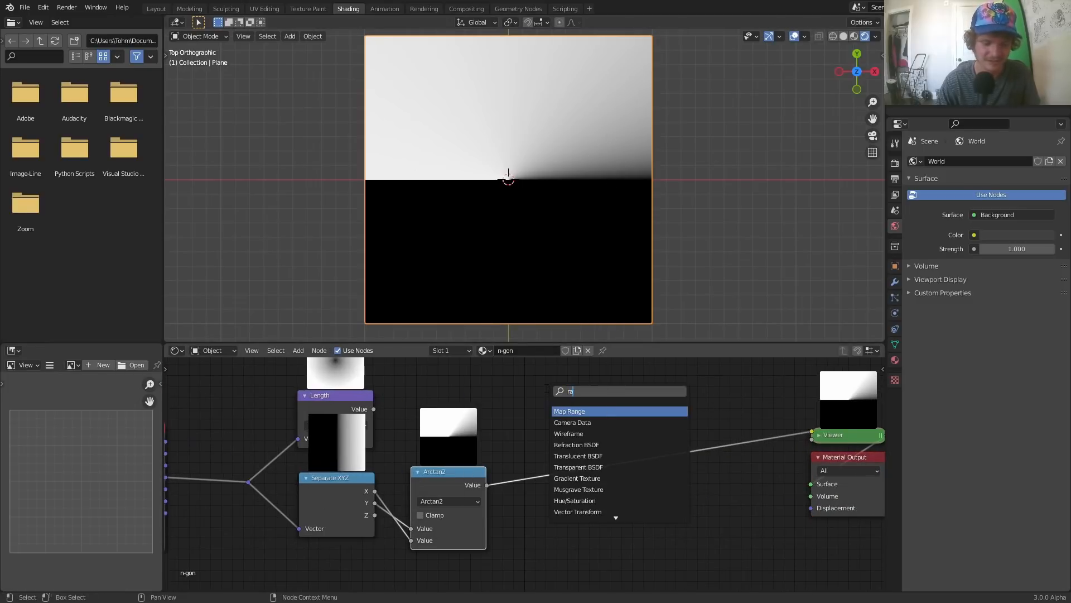
text(ng)
click(570, 411)
click(553, 441)
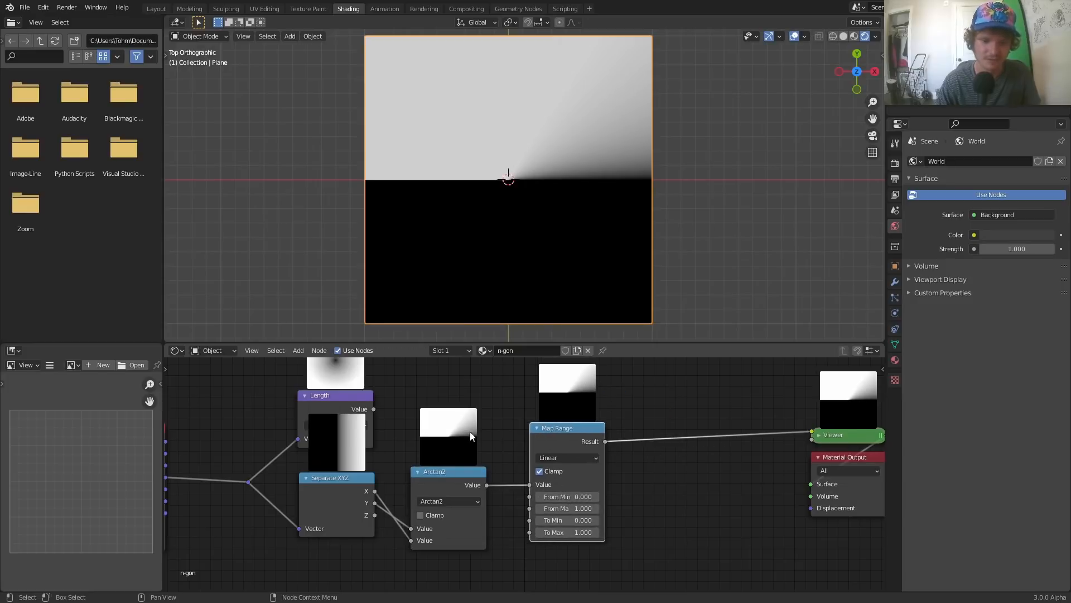
Step: Set the Map Range node's From Min to -pi, From Max to pi, and To Max to 2*pi
click(578, 497)
text(0.0)
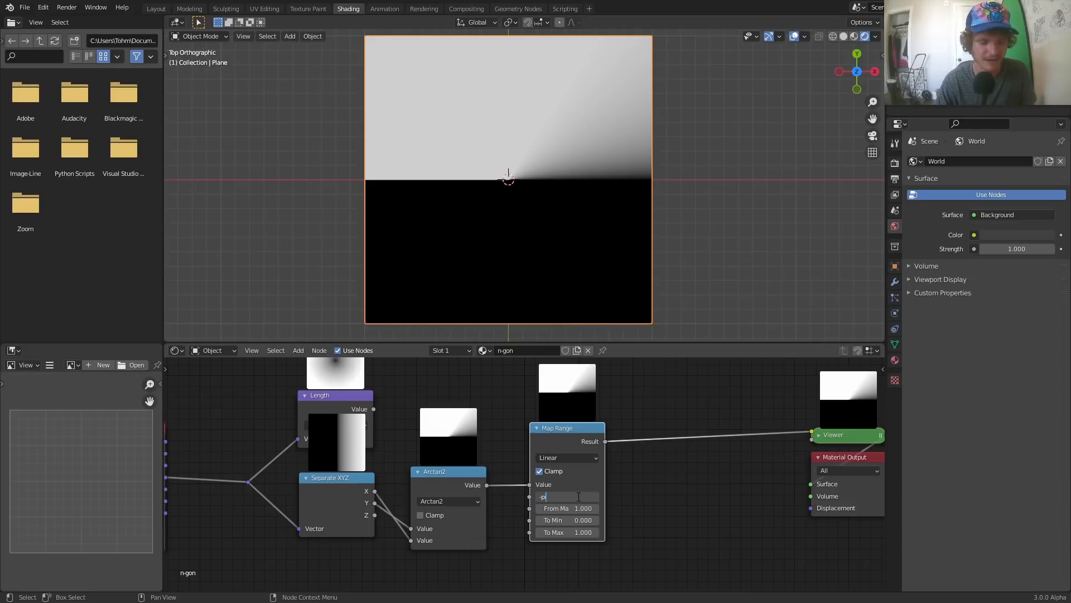
key(Tab)
key(Return)
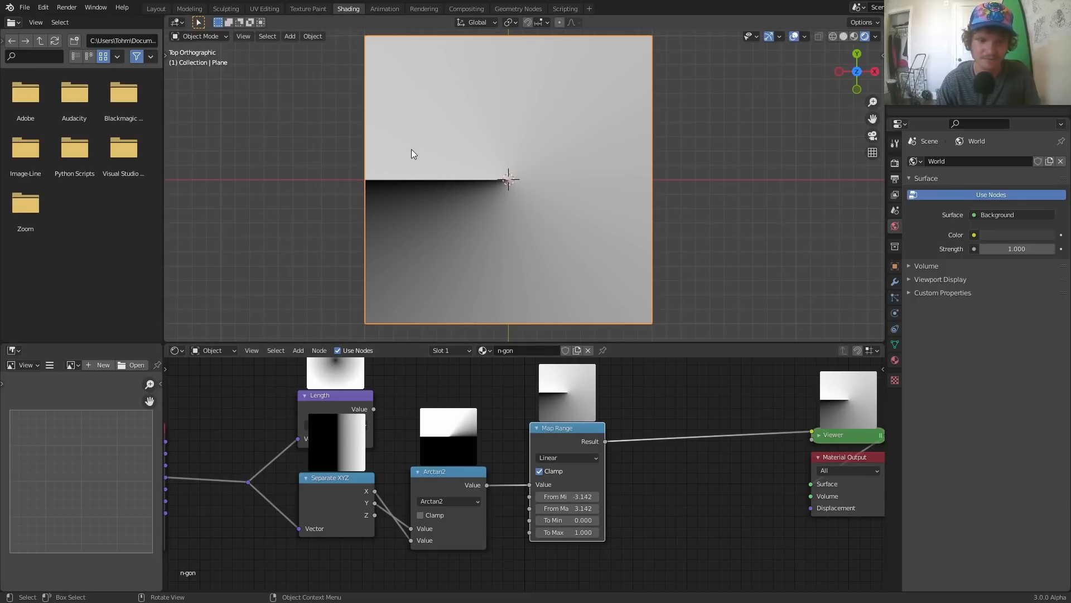
scroll(581, 538, up, 1)
click(583, 542)
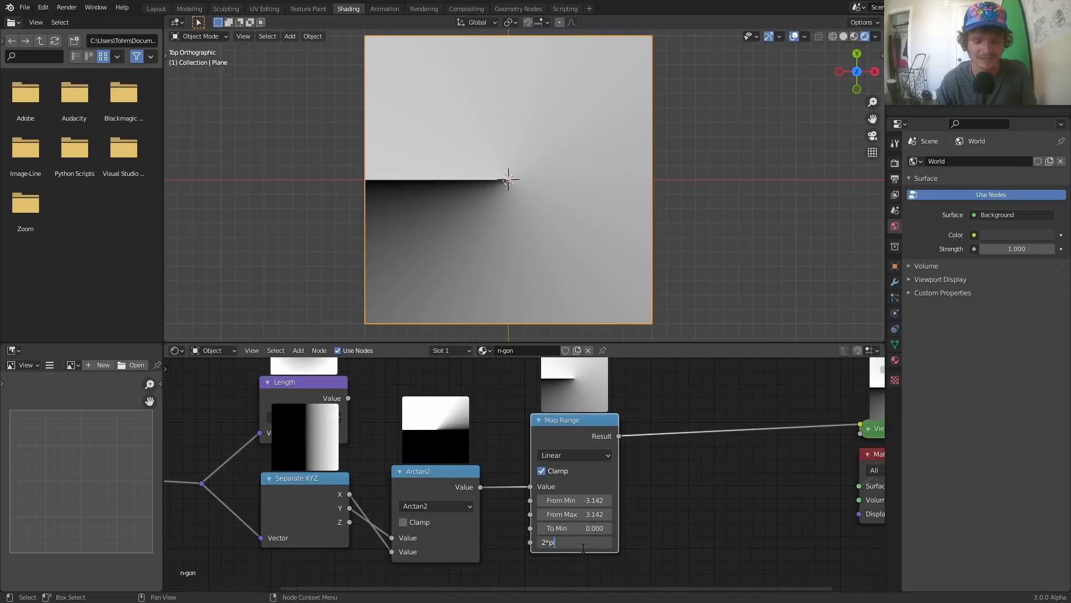
key(Return)
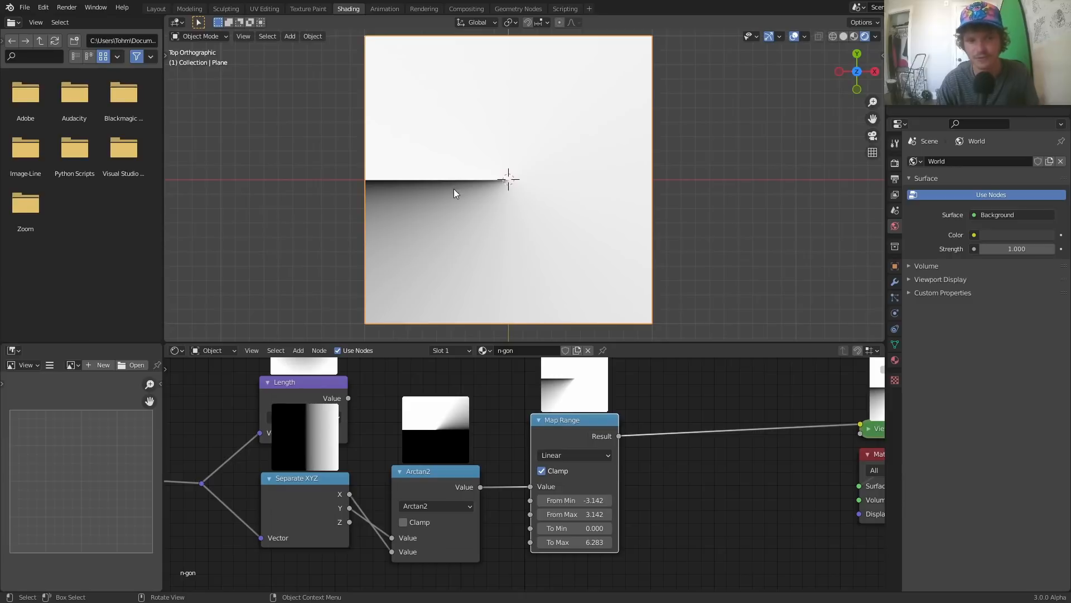
Step: Move the Length node above the Map Range node and hide the previews of Separate XYZ and Arctan2
scroll(465, 460, down, 2)
drag(397, 417, 563, 378)
middle_drag(449, 480, 466, 432)
drag(410, 541, 497, 488)
key(shift+h)
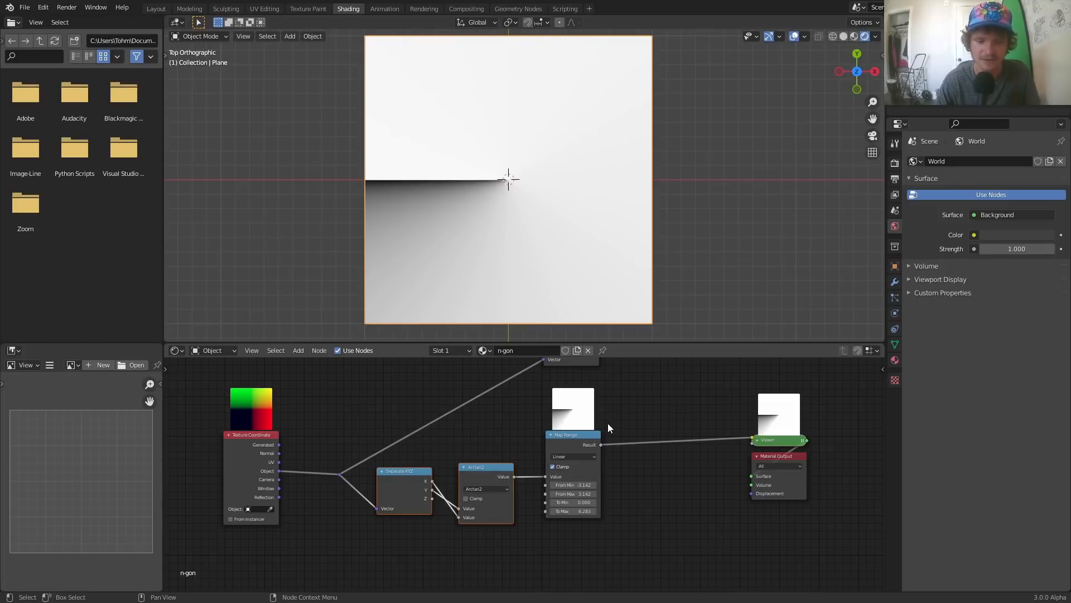
Step: Move the Separate XYZ and Arctan2 nodes together closer to the Texture Coordinate node
middle_drag(557, 433, 642, 408)
drag(416, 522, 598, 414)
key(g)
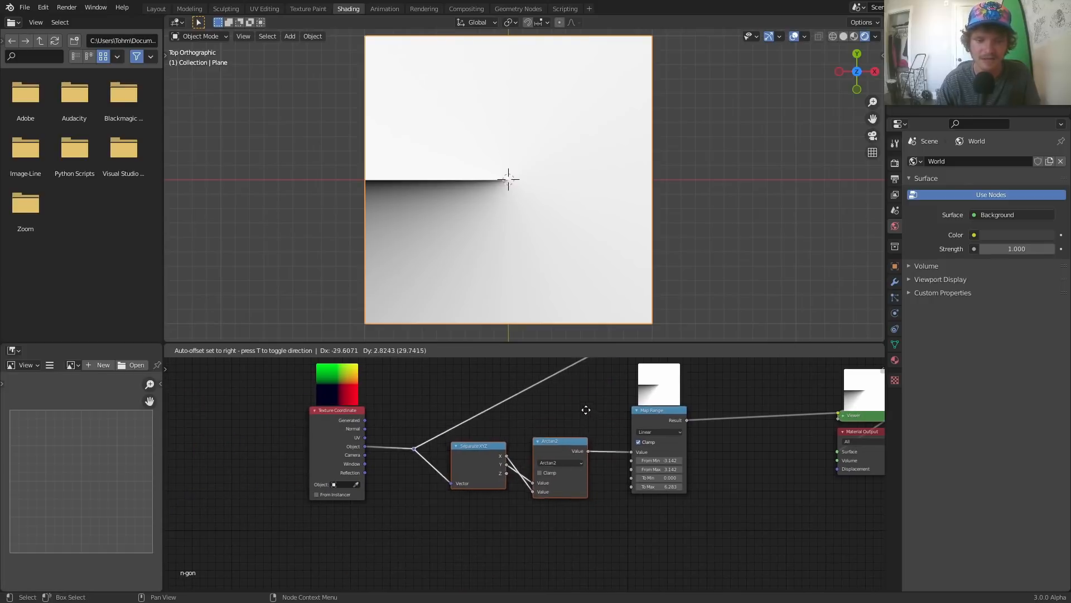
click(562, 408)
Step: Move the Map Range node closer to Arctan2 and align the Length node above it
middle_drag(620, 412, 506, 459)
drag(498, 531, 577, 473)
key(g)
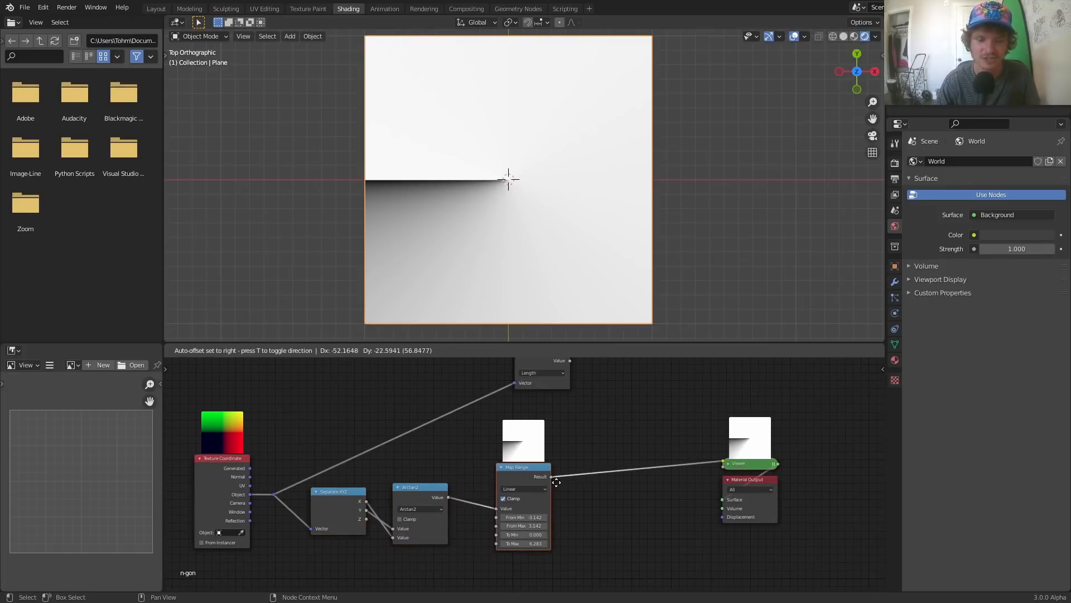
click(556, 482)
middle_drag(576, 424, 574, 441)
drag(540, 379, 520, 396)
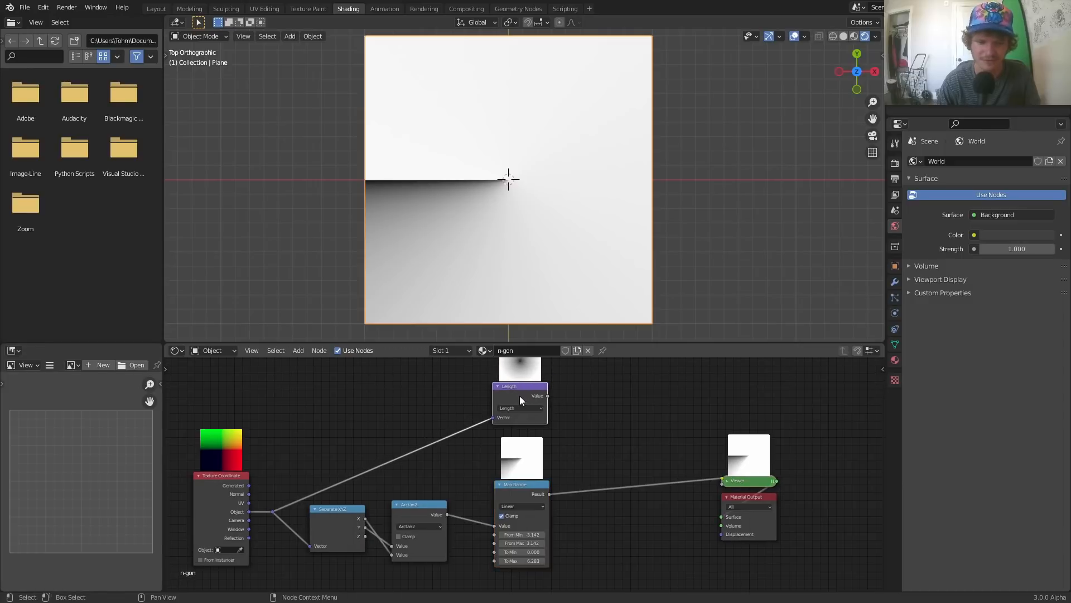
middle_drag(520, 396, 491, 411)
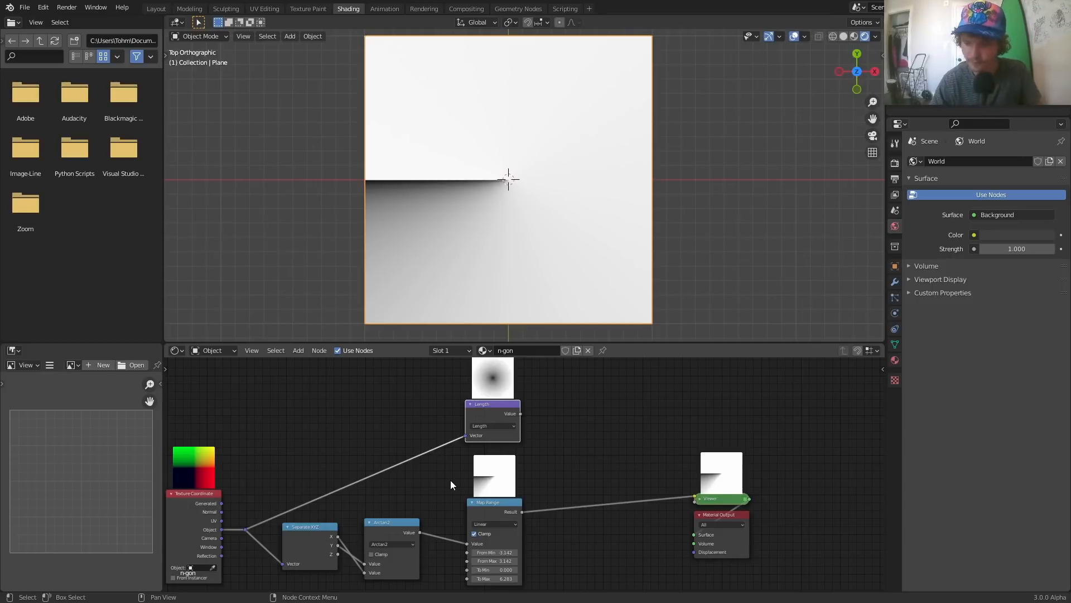
Step: Add a Value node above the Length node
middle_drag(575, 403, 461, 436)
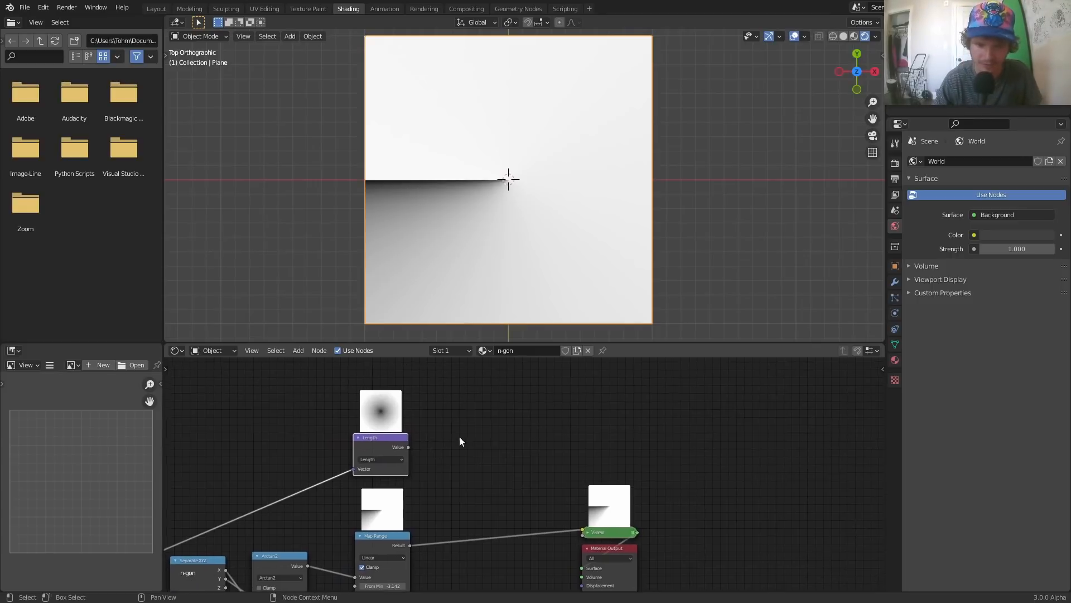
key(shift+a)
click(482, 377)
text(va)
click(502, 397)
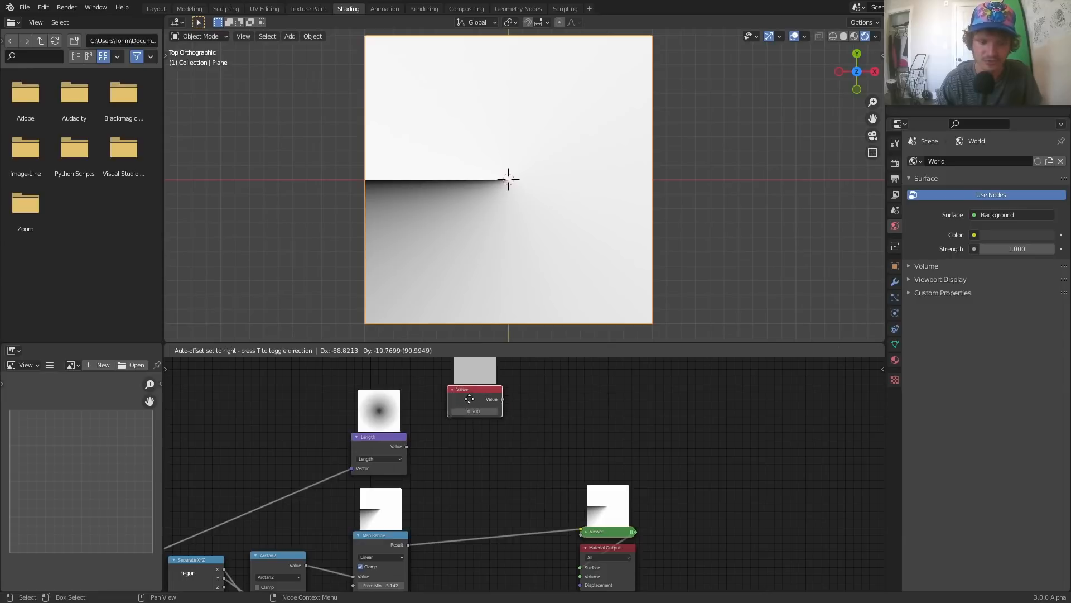
click(430, 383)
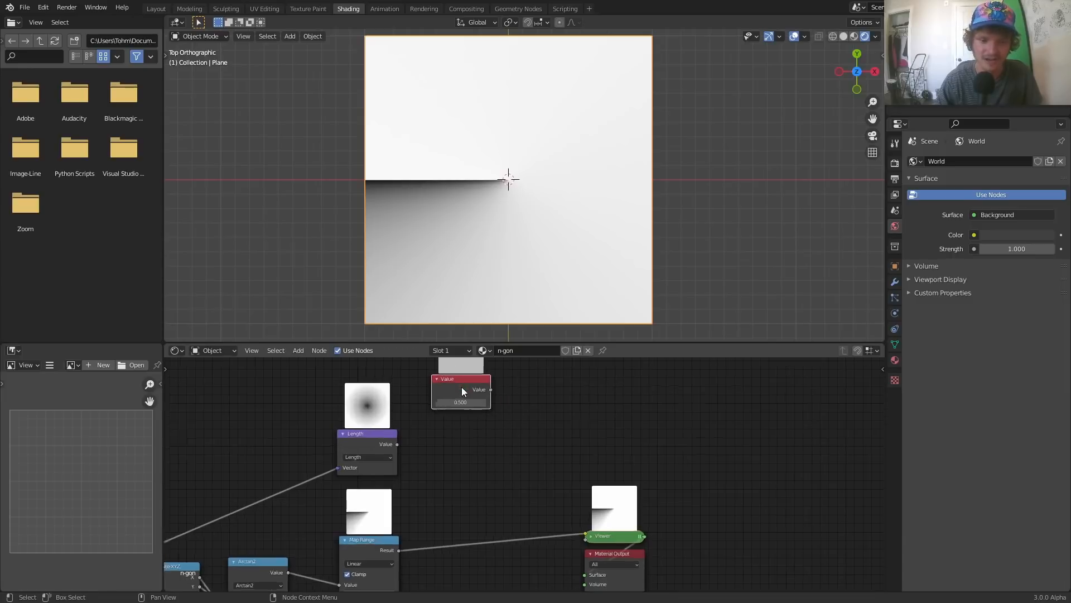
Step: Set both the name and the label of the Value node to "n"
scroll(461, 386, up, 1)
key(n)
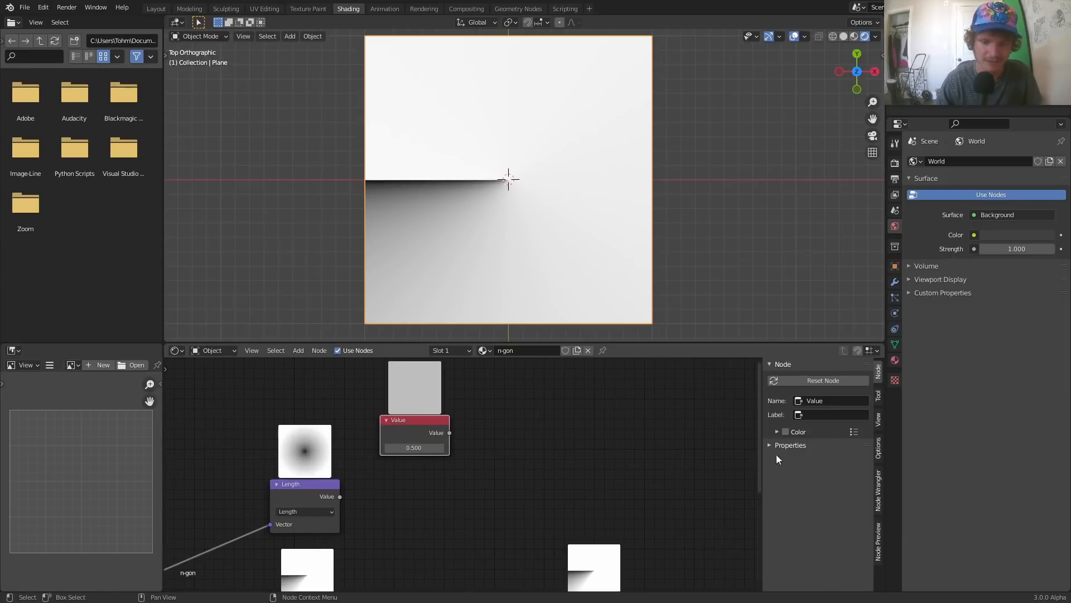
click(820, 403)
text(n)
key(Return)
click(820, 415)
text(n)
key(Return)
Step: Set the n node's value to 6 and move it nearer to the Length node
click(414, 444)
text(6)
key(Return)
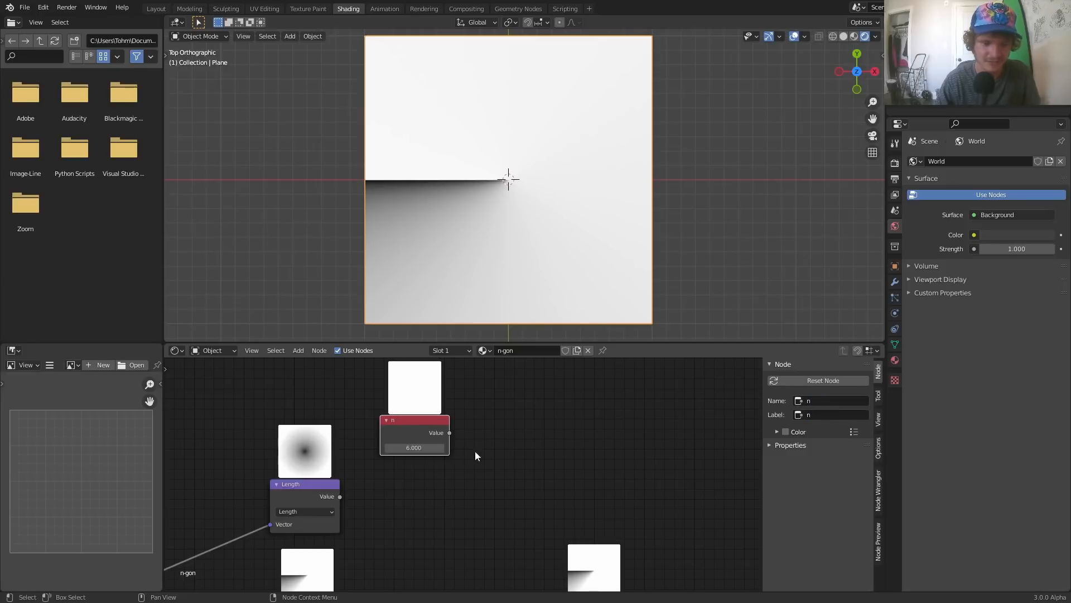
drag(402, 420, 377, 415)
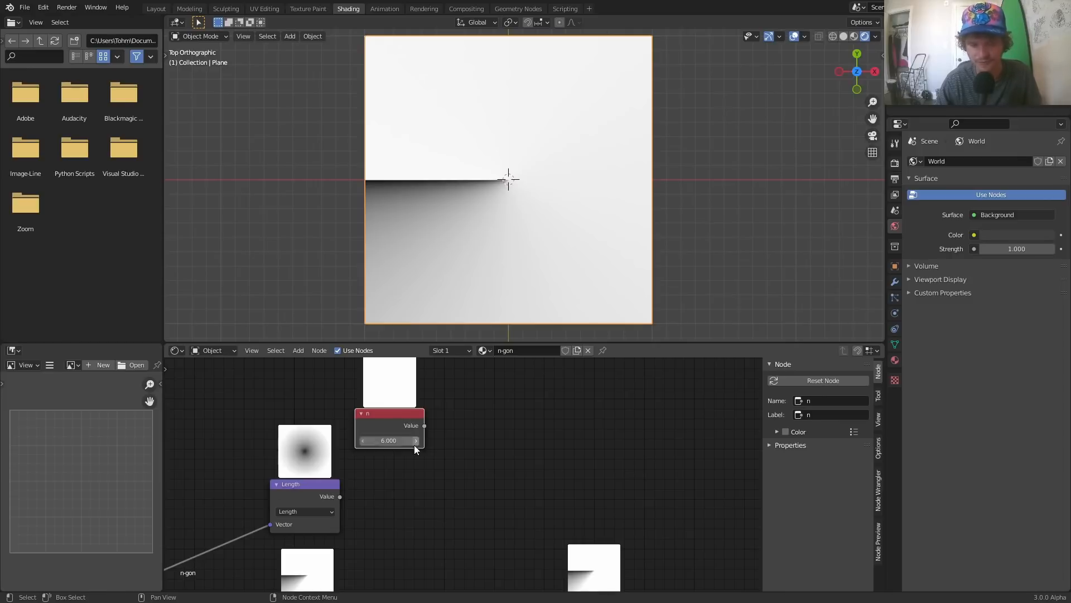
drag(414, 440, 458, 440)
key(ctrl+z)
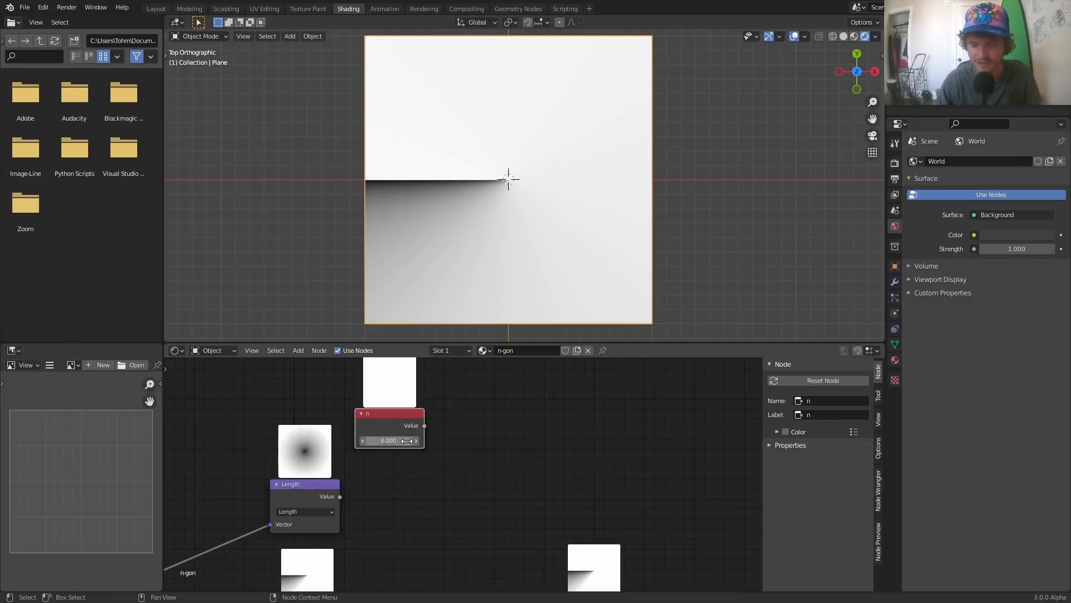
Step: Duplicate the n node and set the copy's name and label to "r"
middle_drag(395, 414, 377, 441)
key(shift+d)
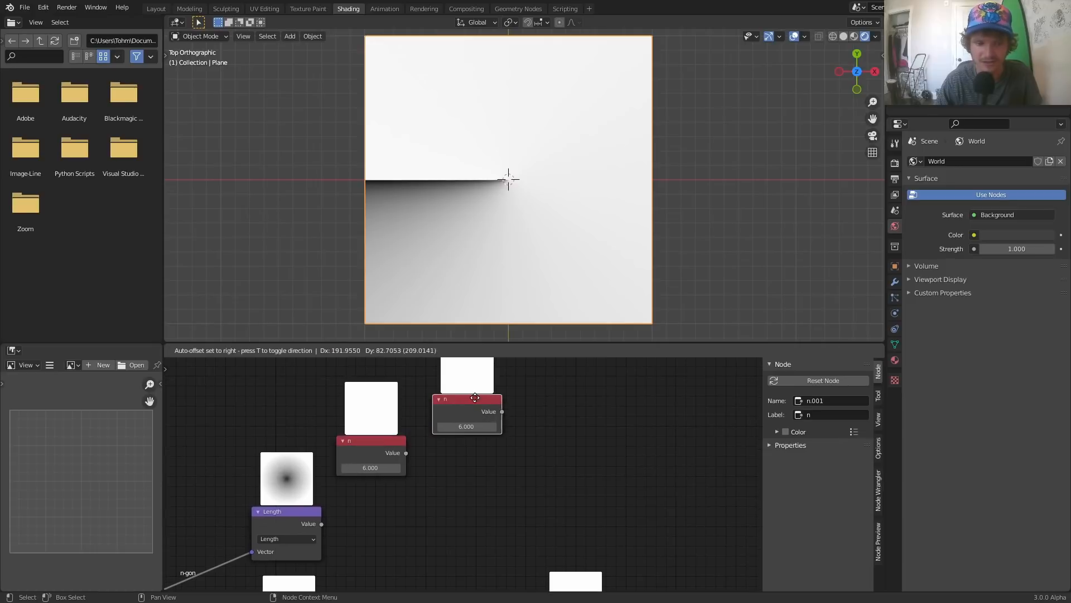
click(474, 400)
click(815, 401)
text(r)
key(Return)
click(821, 415)
text(r)
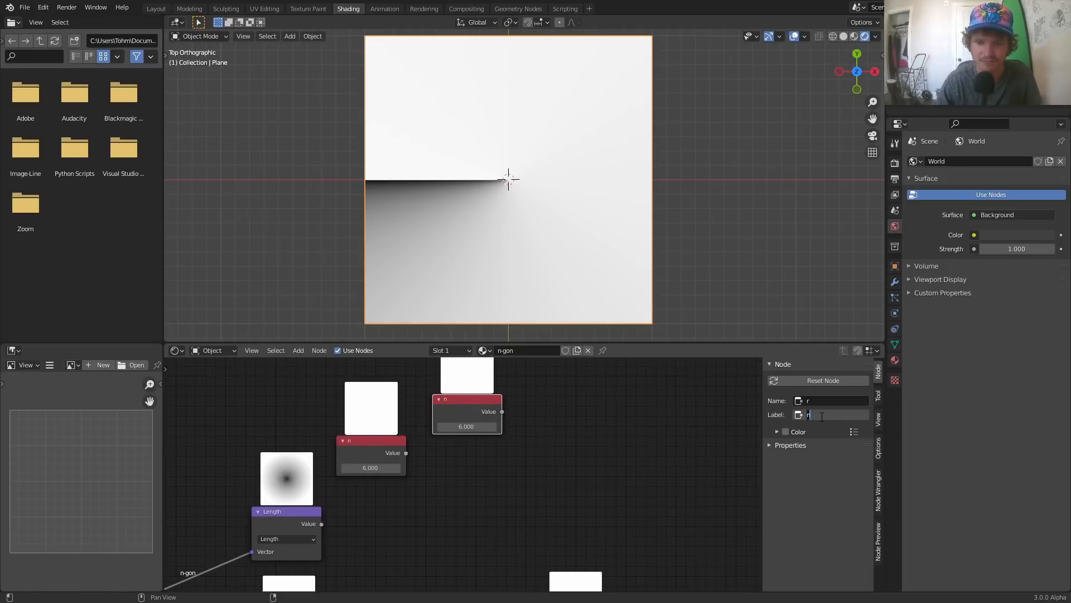
key(Return)
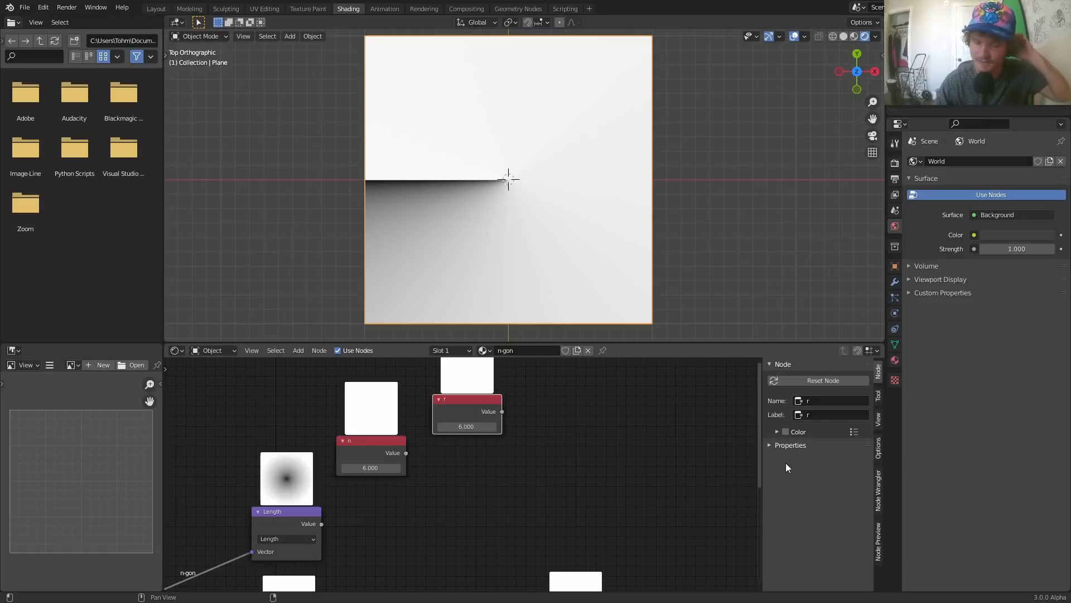
Step: Nudge the Length node and move the Viewer and Material Output farther out to free space for more nodes
middle_drag(398, 481, 570, 406)
drag(461, 440, 454, 434)
middle_drag(551, 435, 433, 483)
click(520, 379)
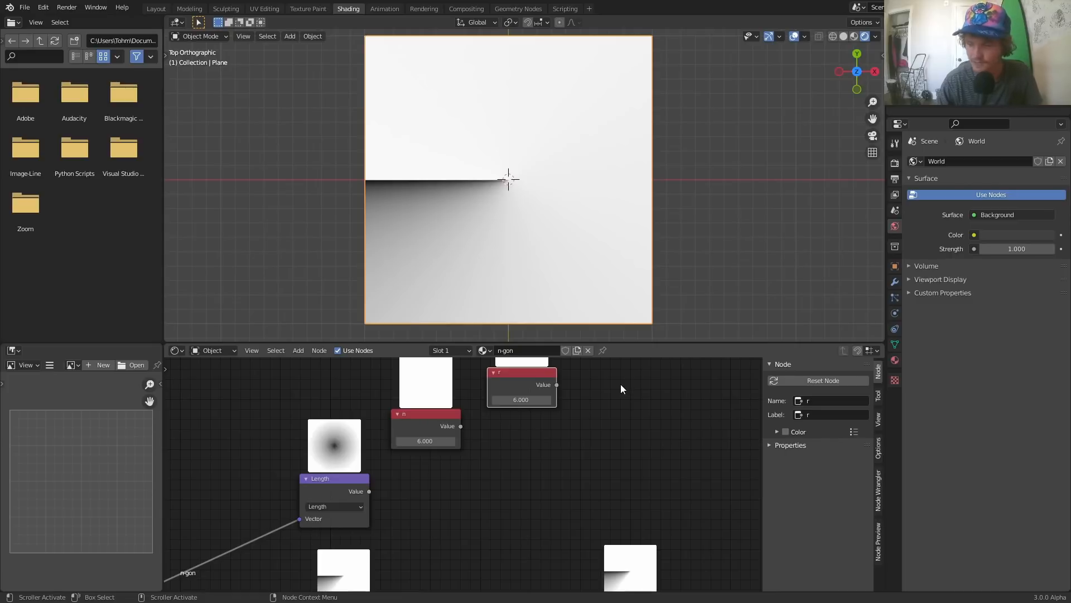
middle_drag(588, 505, 525, 427)
scroll(525, 428, down, 5)
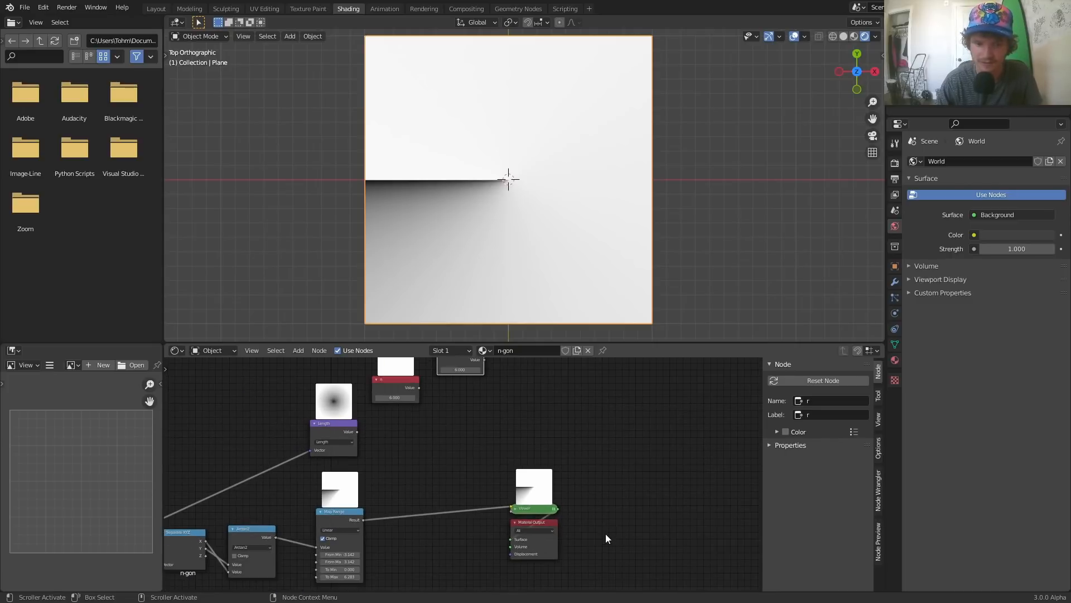
drag(517, 497, 660, 483)
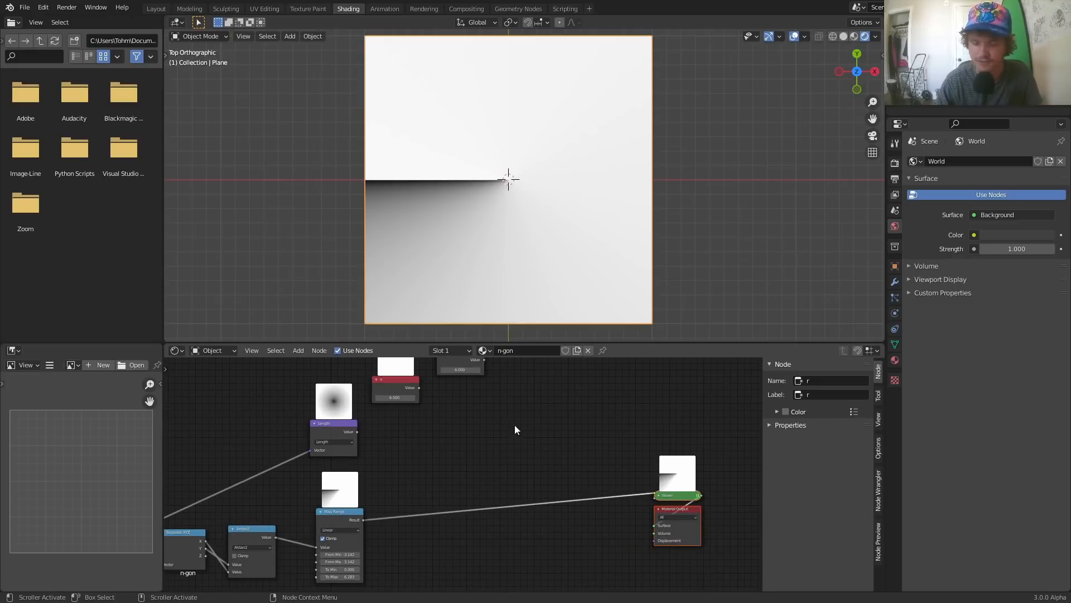
Step: Add math nodes that subtract 2 from n and multiply by pi, plus a separate Multiply of n by 2
scroll(466, 427, up, 3)
key(shift+a)
drag(449, 404, 571, 458)
key(shift+d)
drag(385, 409, 304, 375)
drag(409, 489, 463, 496)
middle_drag(490, 443, 519, 476)
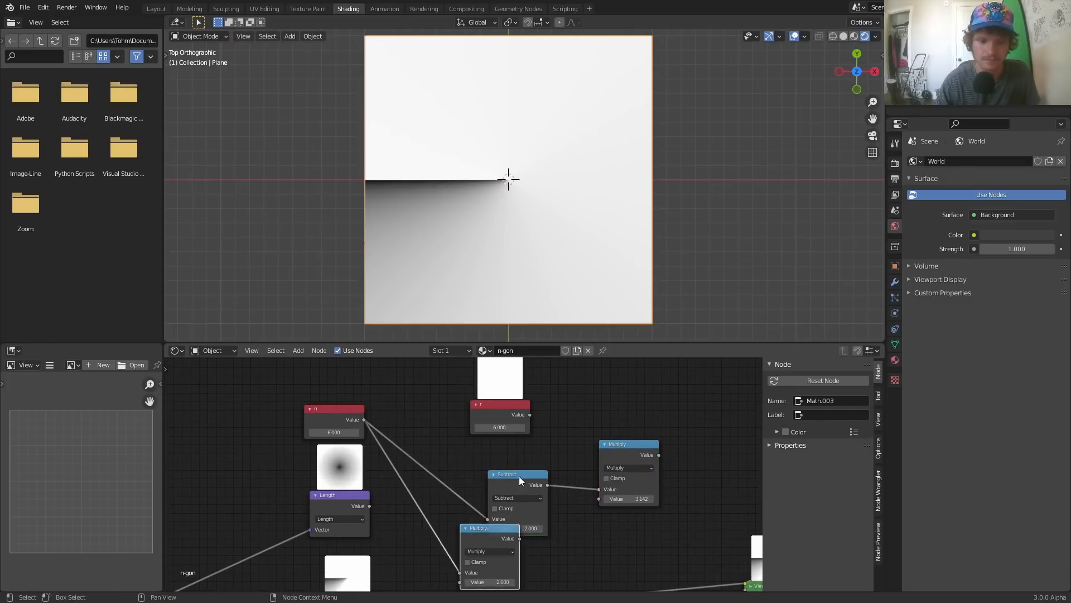
Step: Divide the pi product by the doubled n, take its Sine, and multiply that by r
click(583, 454)
click(748, 477)
drag(258, 408, 390, 408)
Step: Add a Subtract node taking the Map Range result from pi, followed by a second Subtract node
middle_drag(413, 536, 370, 368)
drag(241, 459, 442, 566)
key(shift+d)
scroll(479, 446, down, 3)
click(479, 377)
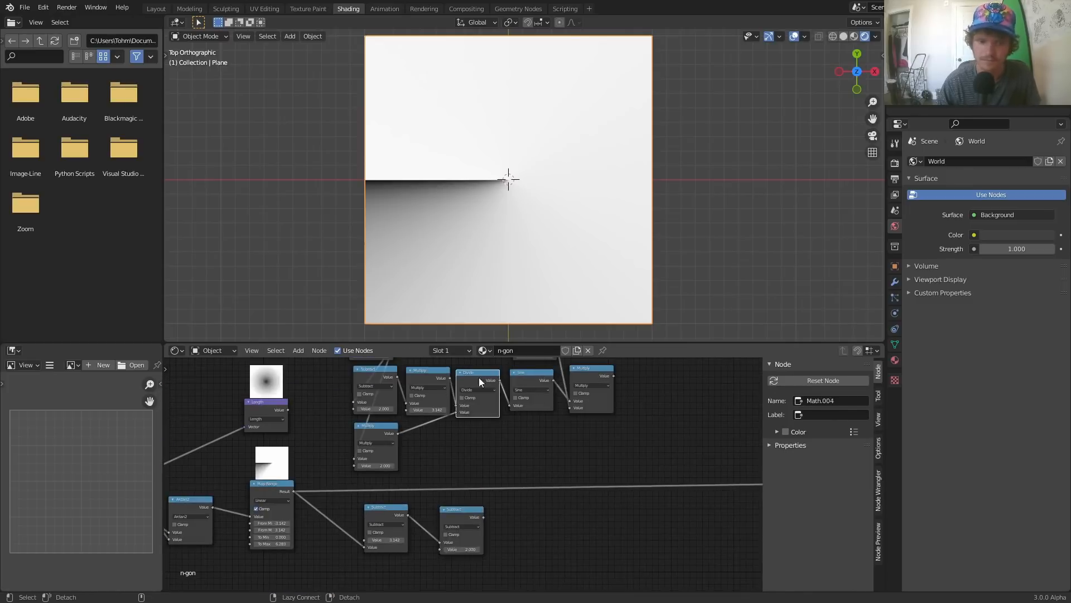
Step: Feed the upper Divide result into the second lower Subtract node and add a Sine node after it
drag(500, 380, 440, 550)
key(shift+d)
middle_drag(558, 446, 446, 447)
key(shift+d)
Step: Add a Divide node that divides the r Multiply result by the lower Sine result
click(587, 397)
drag(413, 534, 564, 423)
scroll(524, 467, up, 2)
middle_drag(600, 432, 460, 514)
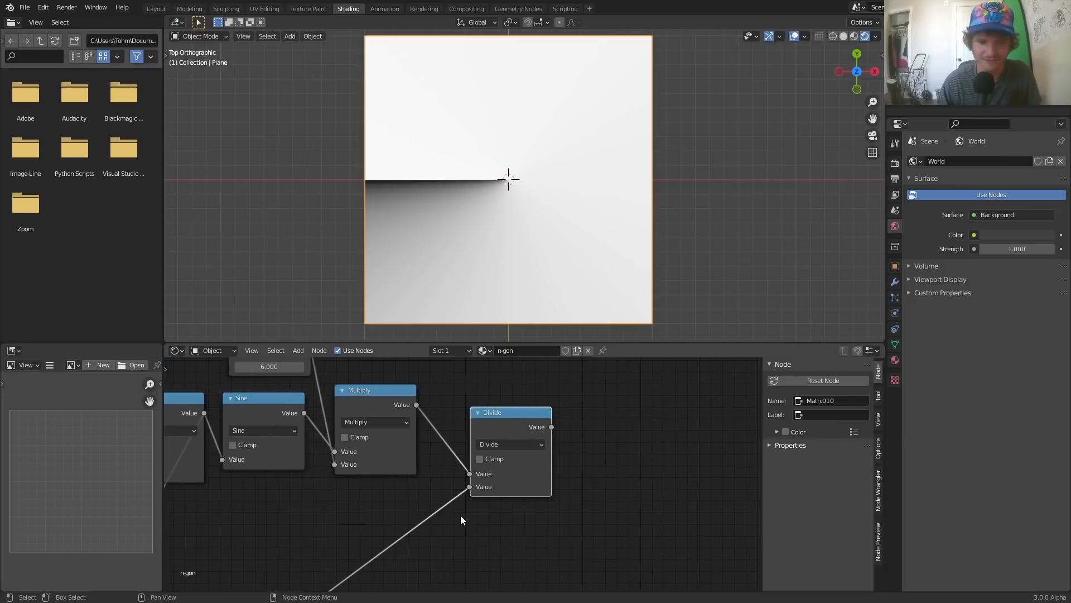
Step: Look over the assembled math chain up to the final Divide node and select the Length node
scroll(446, 482, down, 8)
middle_drag(351, 479, 597, 425)
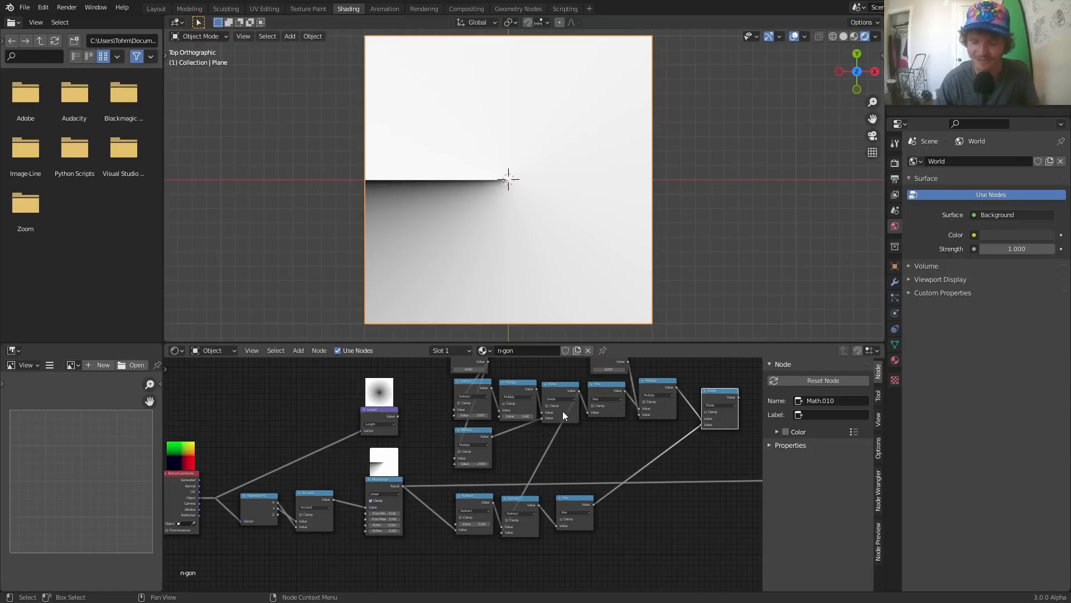
middle_drag(552, 428, 390, 456)
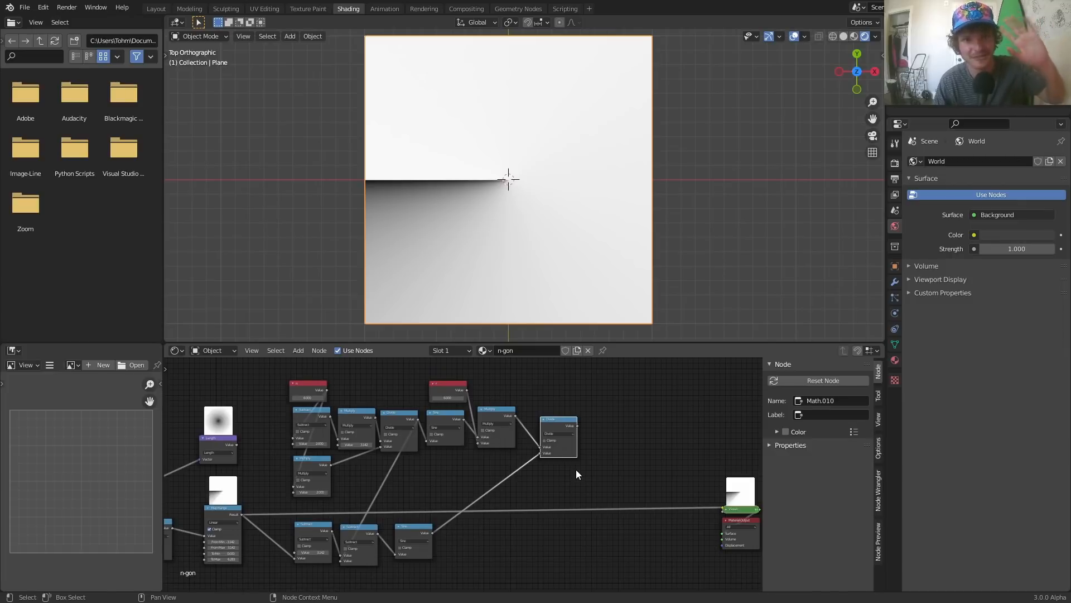
middle_drag(588, 481, 572, 465)
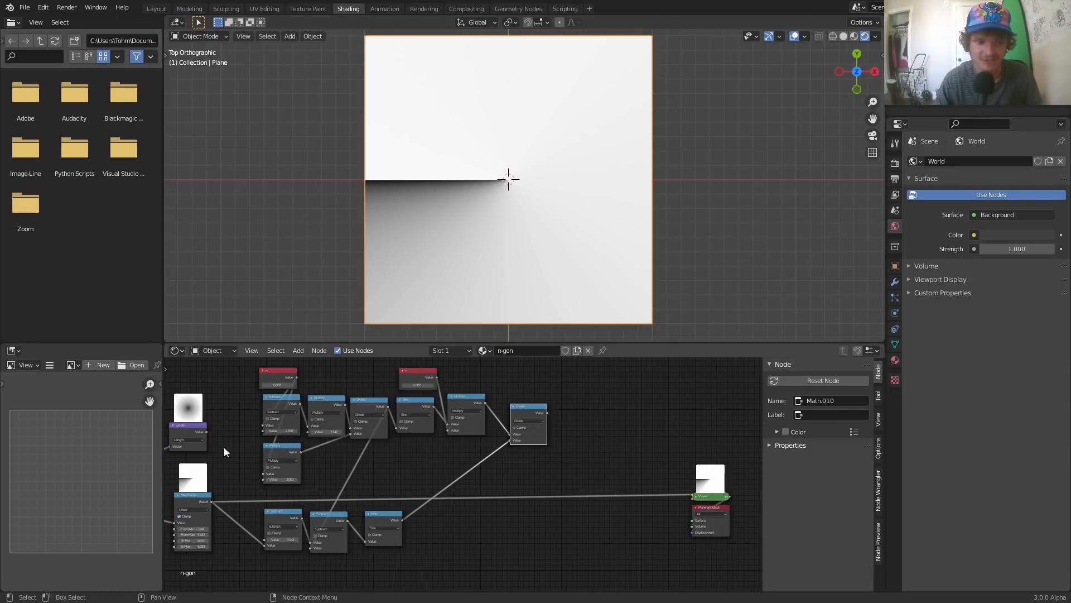
click(189, 438)
scroll(292, 403, up, 3)
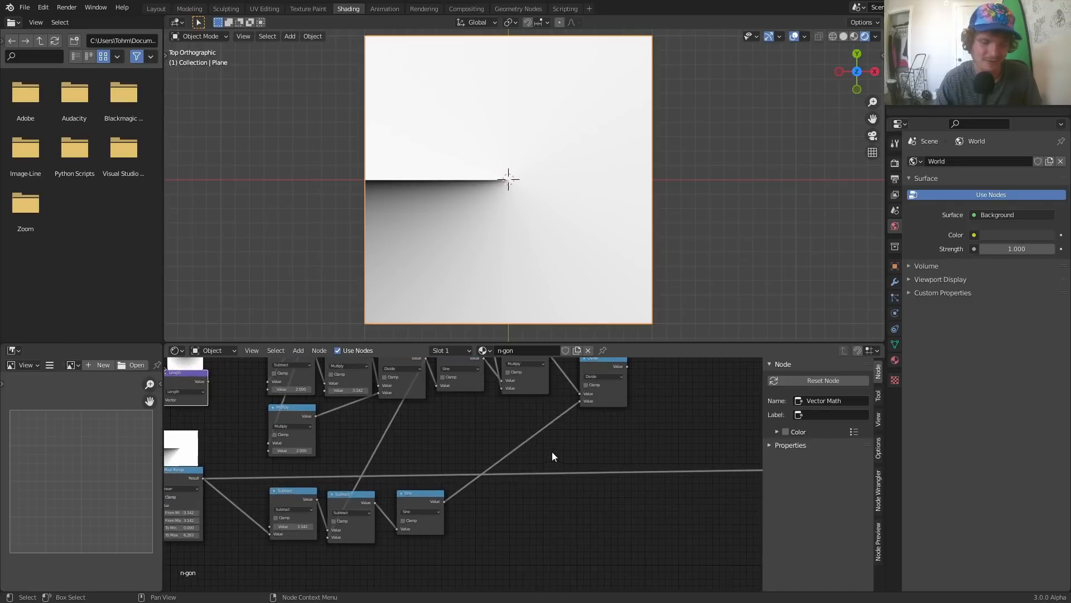
Step: Duplicate the final Divide node and feed the copy with the Divide result and the Length value
middle_drag(535, 436, 510, 460)
click(569, 384)
key(shift+d)
click(650, 400)
middle_drag(551, 414, 594, 409)
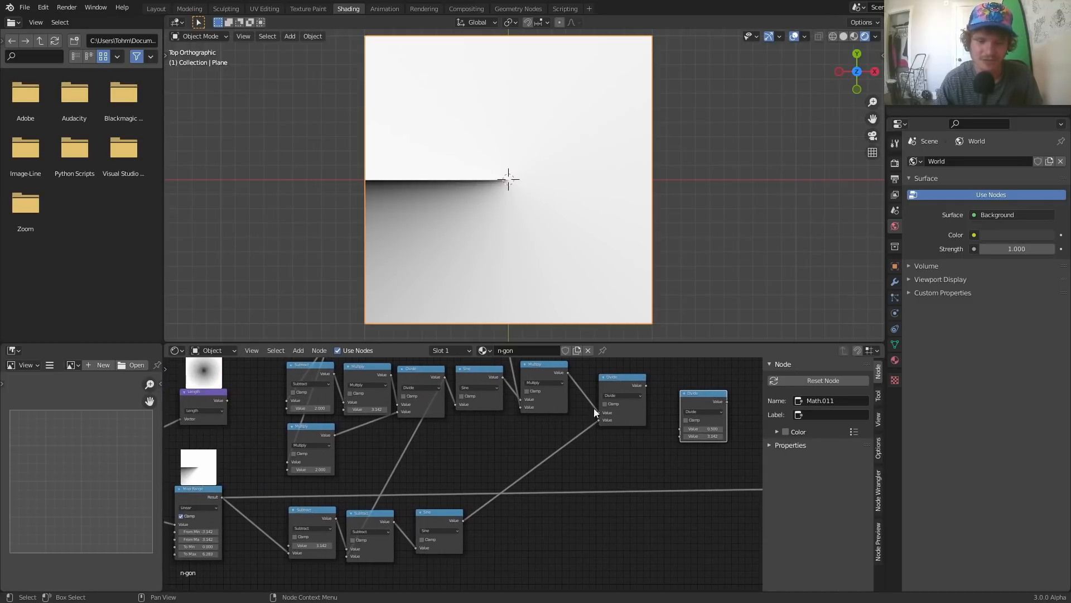
alt+right_drag(597, 407, 688, 410)
alt+right_drag(212, 400, 674, 437)
middle_drag(650, 437, 469, 452)
scroll(525, 445, up, 4)
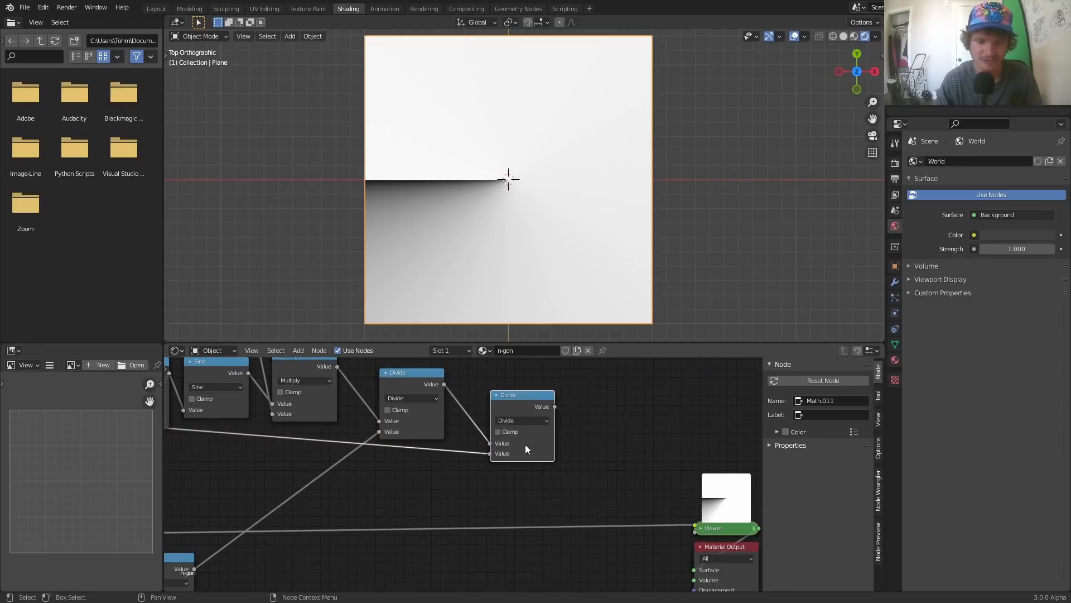
Step: Change the new end node to Greater Than and preview its output on the plane
click(511, 418)
key(g)
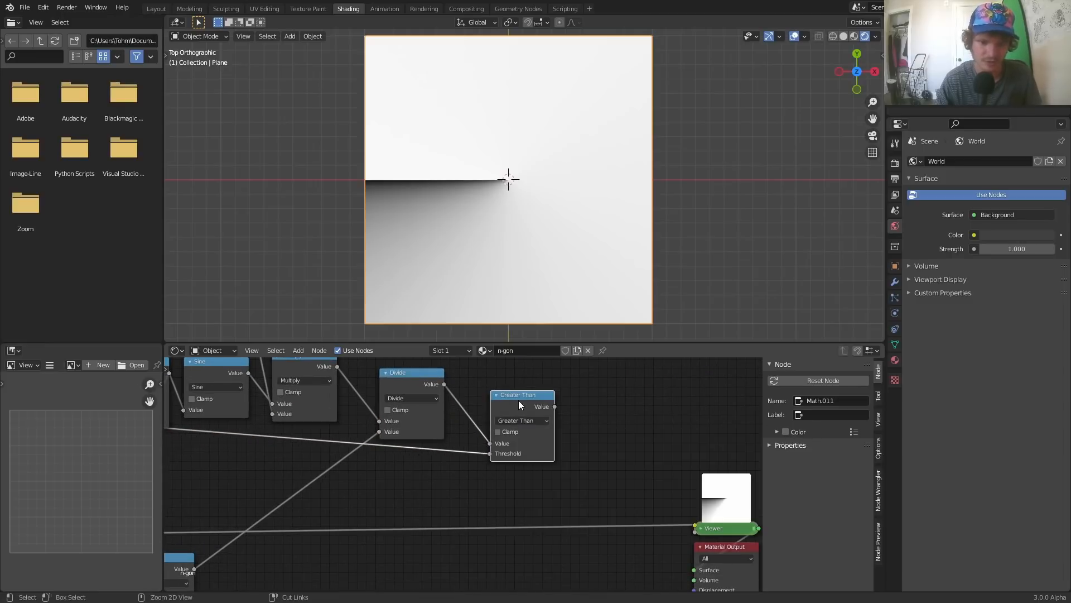
ctrl+shift+click(518, 399)
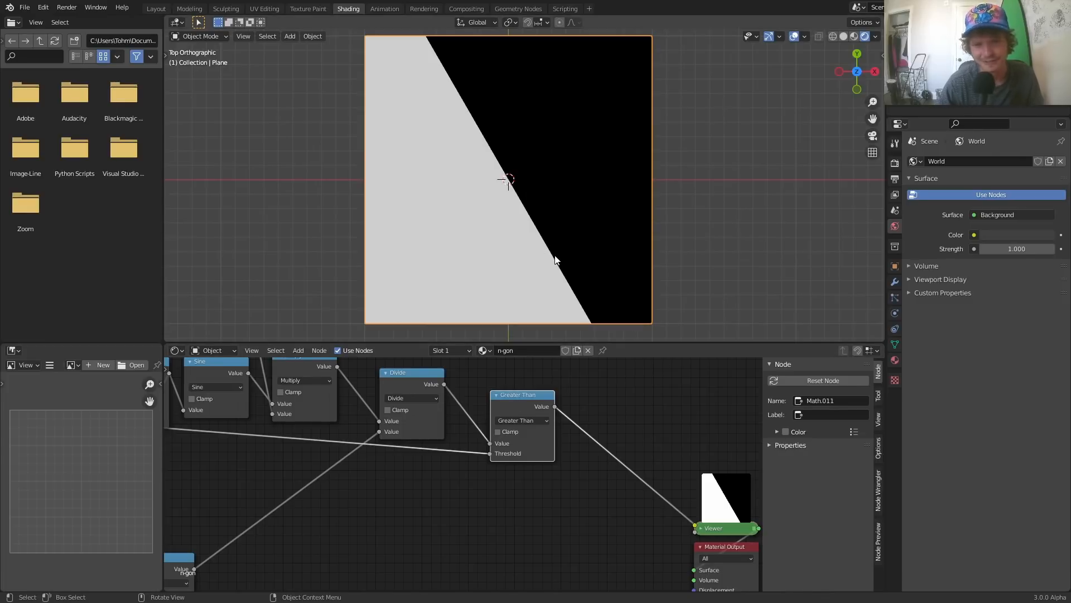
Step: Try a different n value and undo the change
middle_drag(277, 384, 586, 451)
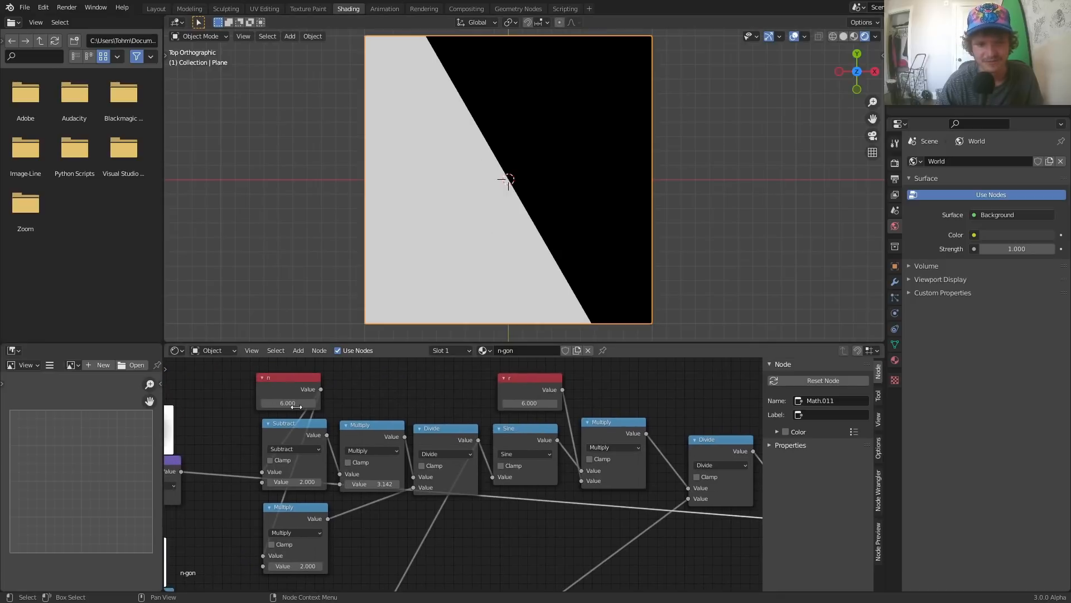
drag(291, 404, 257, 404)
key(ctrl+z)
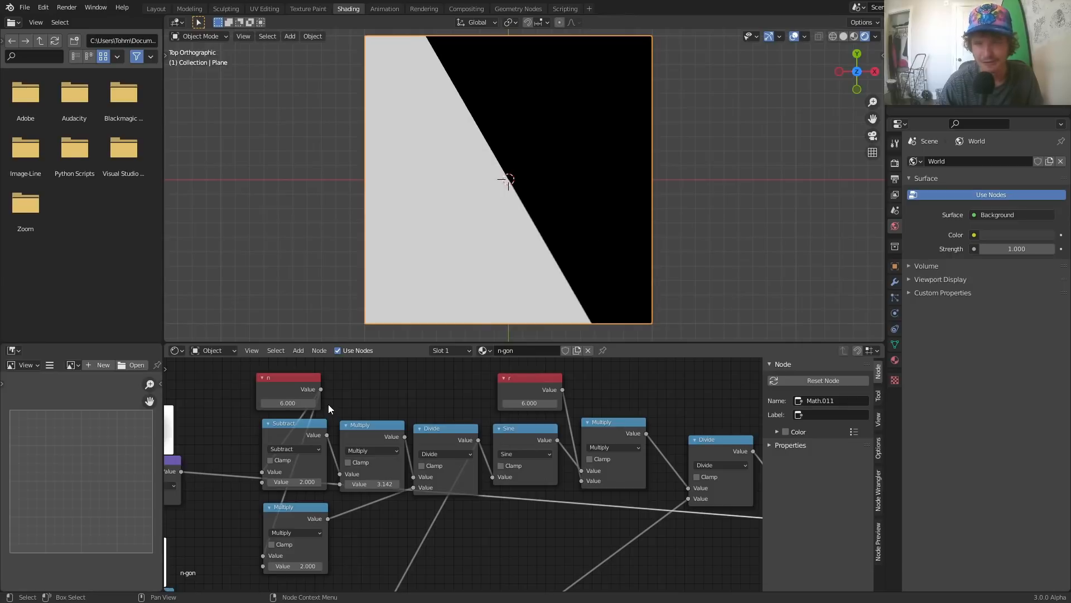
Step: Duplicate the Subtract node that follows the Map Range and place the copy below it
scroll(499, 470, down, 1)
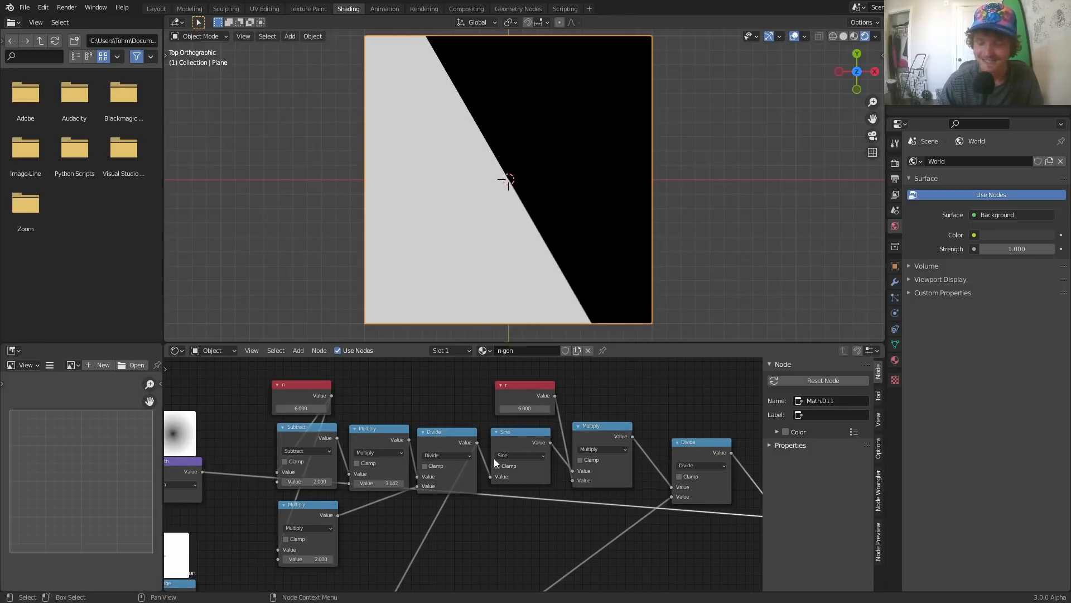
scroll(494, 457, down, 5)
middle_drag(352, 522, 488, 390)
scroll(374, 454, up, 4)
scroll(386, 456, up, 1)
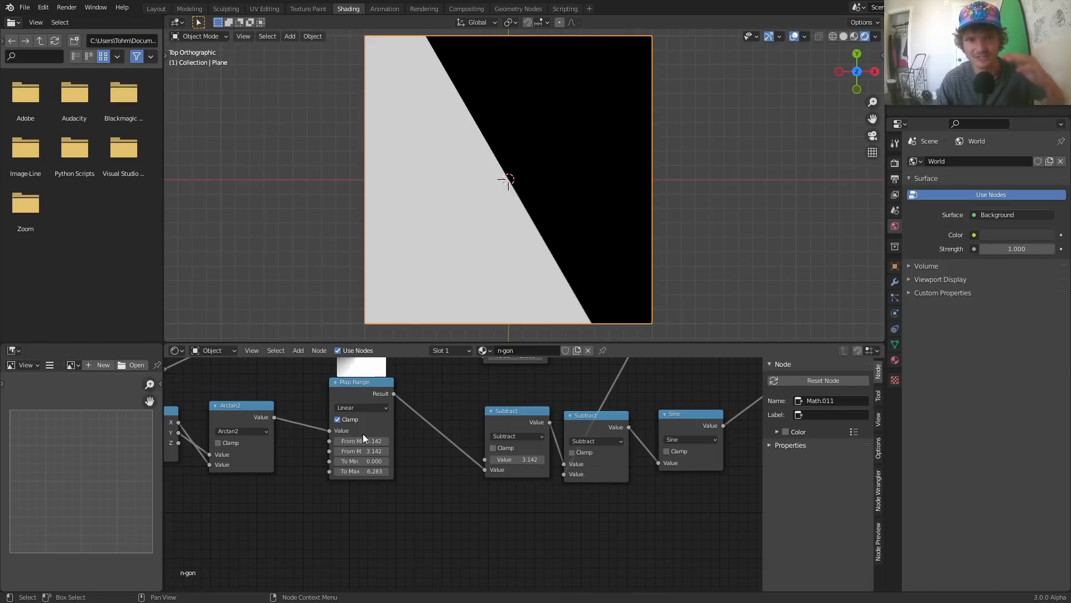
drag(378, 392, 351, 395)
click(528, 416)
middle_drag(528, 416, 546, 391)
key(shift+d)
click(530, 497)
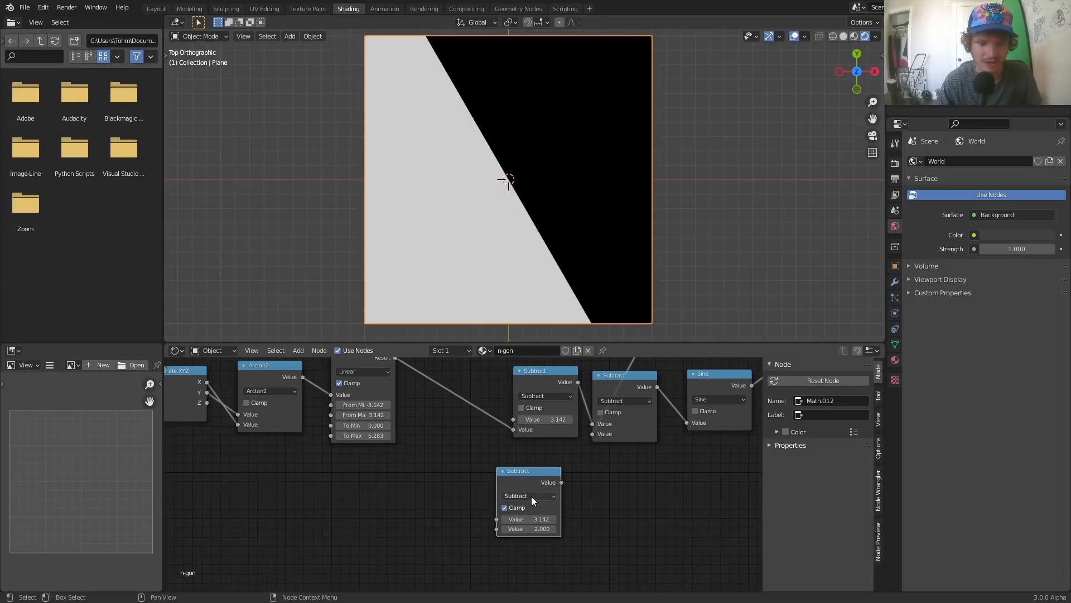
Step: Change the copied node's operation to Snap and connect the Map Range result to its Value input
click(520, 496)
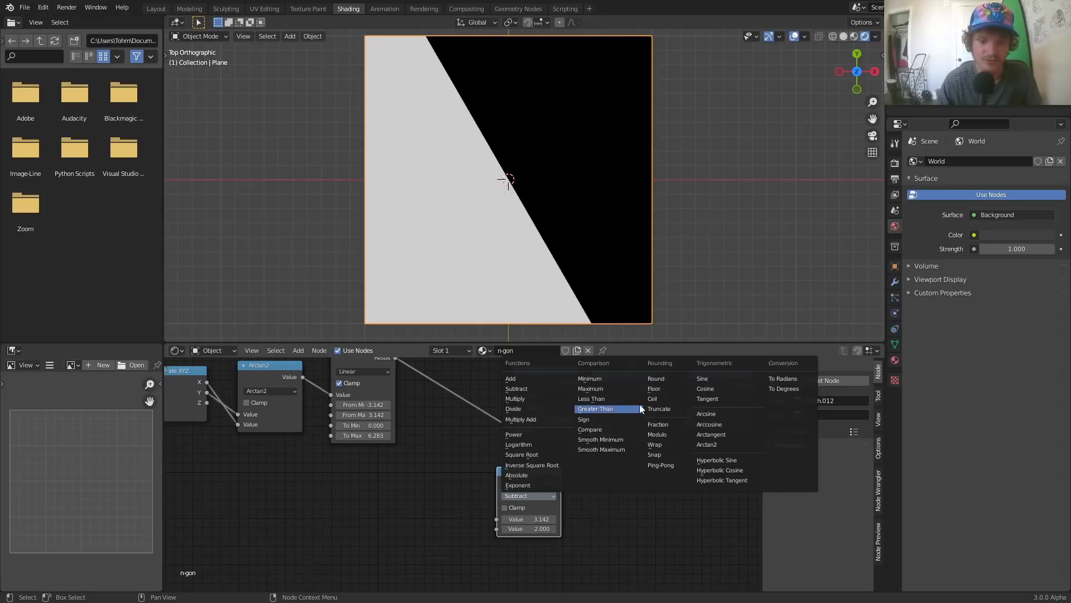
click(661, 453)
drag(516, 474, 520, 467)
alt+right_drag(378, 382, 498, 469)
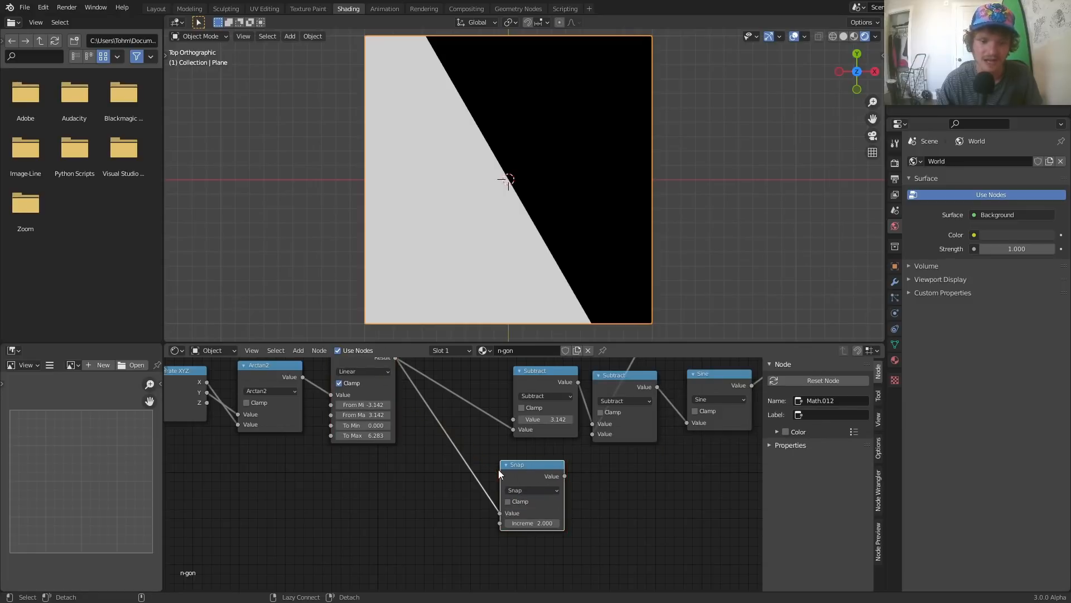
Step: Duplicate a Subtract node, place it near the Map Range node and set its first value to 2*pi
scroll(524, 465, down, 2)
middle_drag(524, 464, 531, 524)
scroll(538, 491, down, 1)
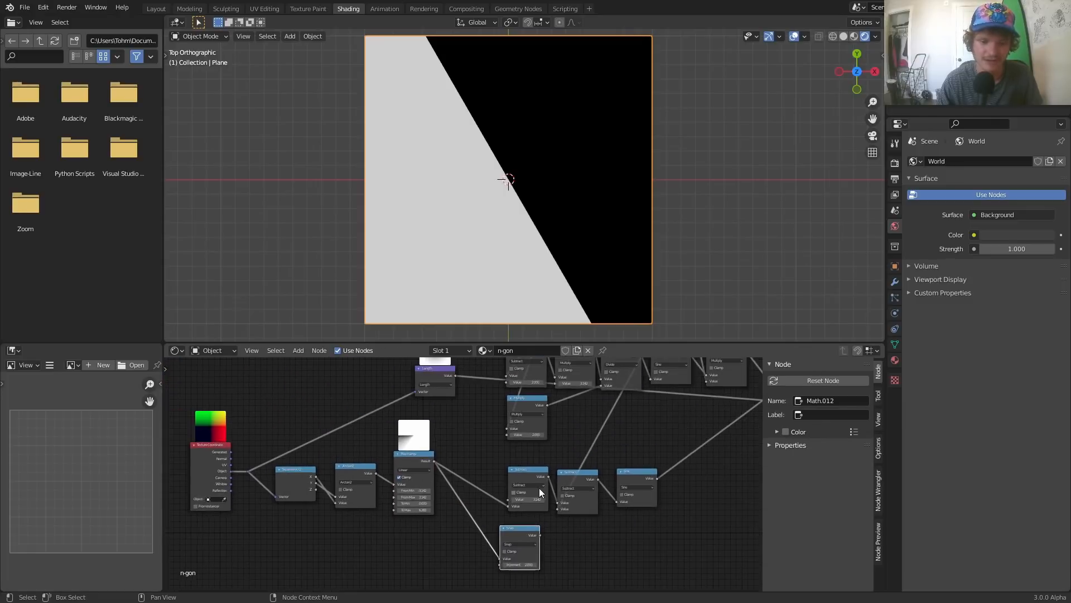
key(shift+d)
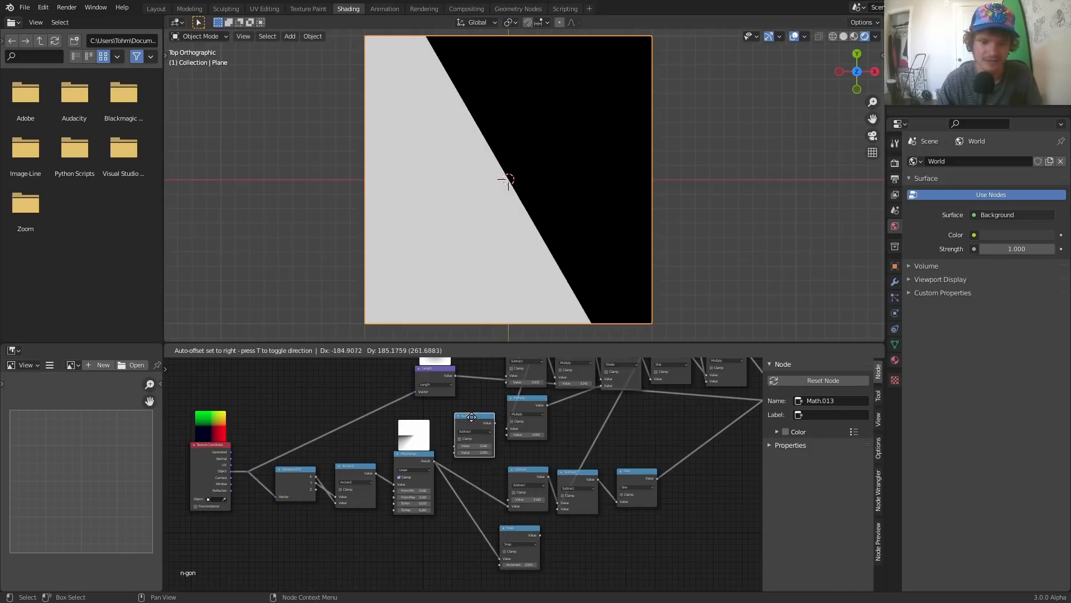
scroll(546, 528, up, 8)
middle_drag(530, 478, 437, 447)
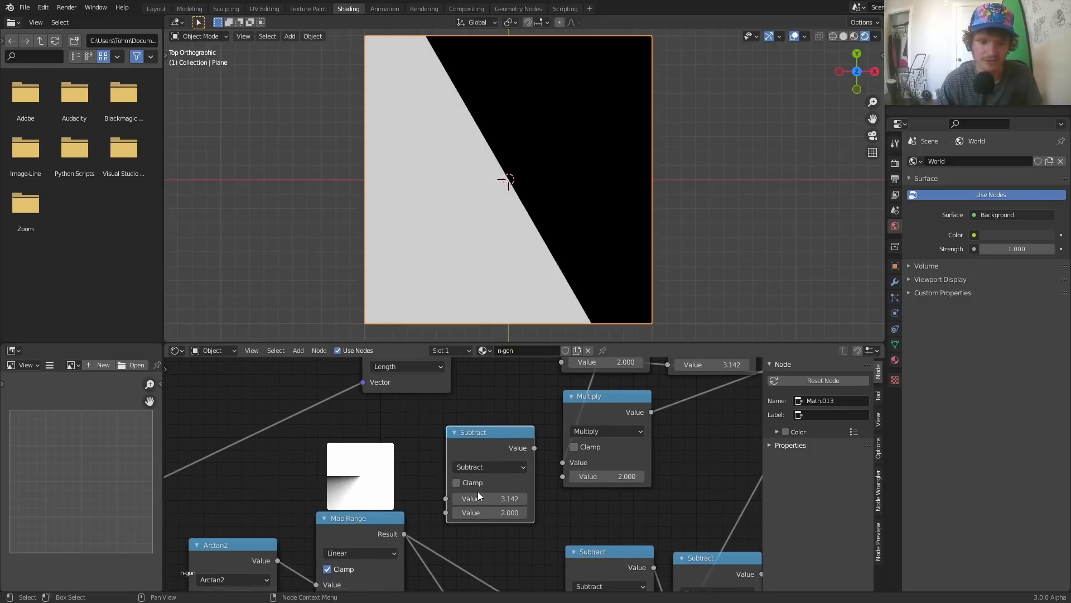
click(481, 497)
text(2)
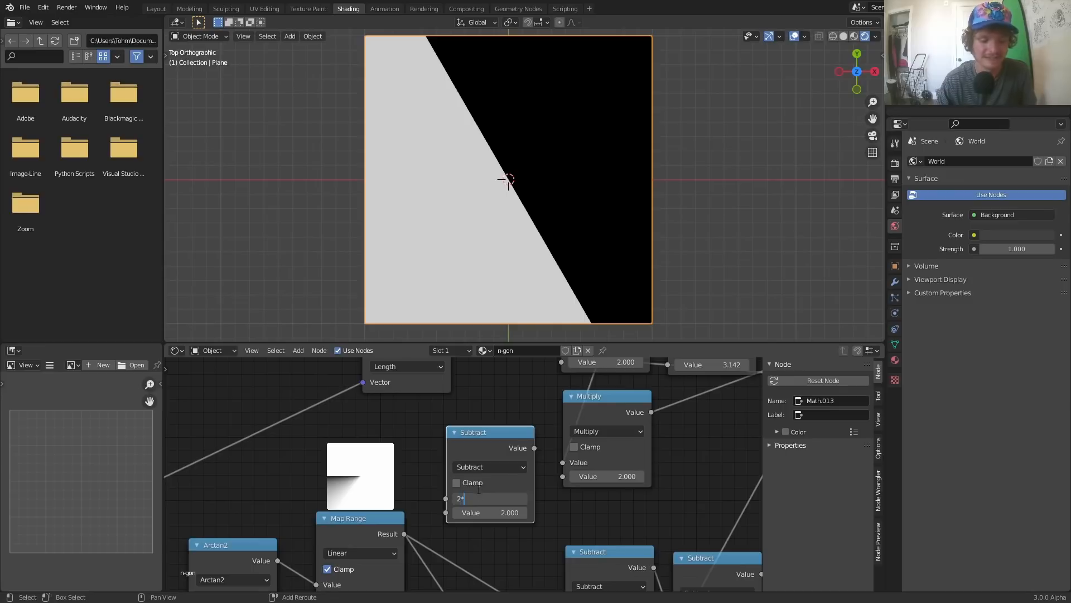
text(*pi)
key(Return)
Step: Connect n to the second input of the 2*pi Subtract node and shift the n node aside
scroll(480, 477, down, 2)
middle_drag(482, 471, 491, 499)
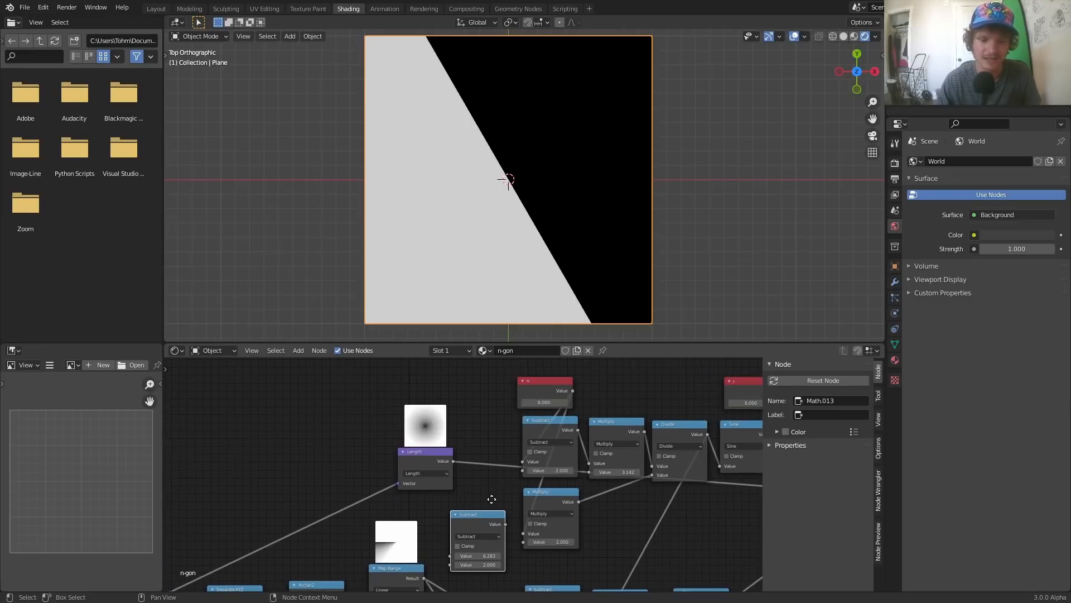
drag(570, 390, 451, 565)
drag(519, 389, 484, 382)
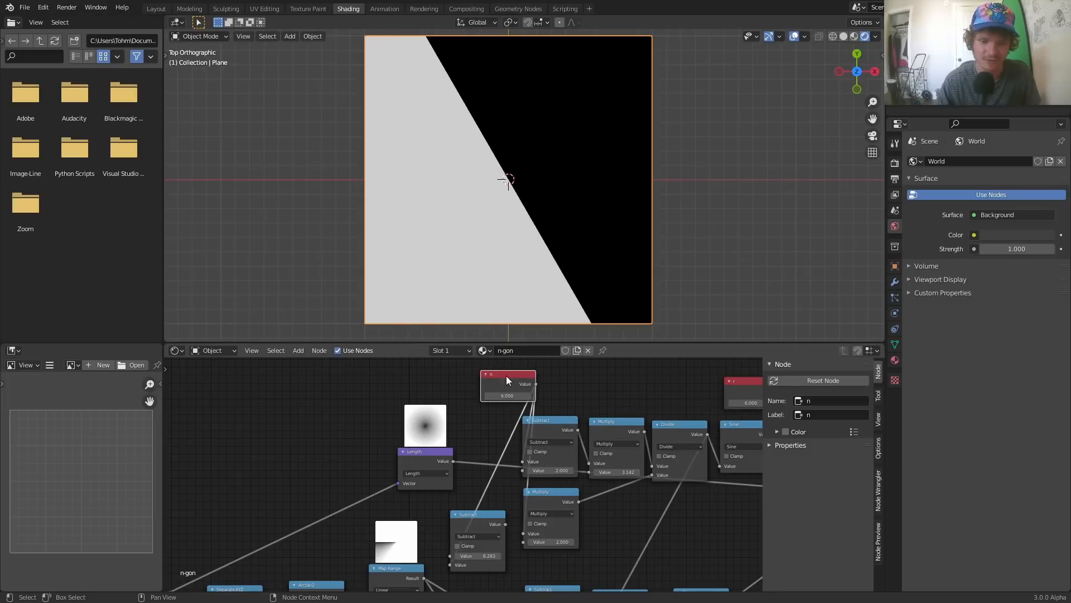
Step: Place the 2*pi Subtract node below the Map Range and connect its result to the Snap Increment
middle_drag(471, 502, 501, 380)
middle_drag(519, 426, 460, 413)
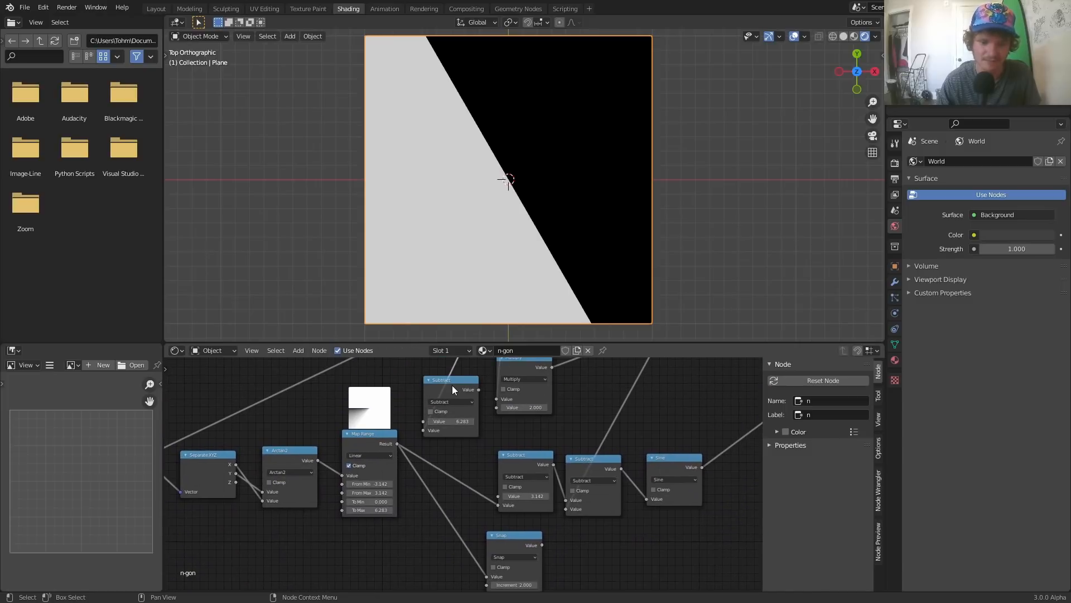
drag(453, 389, 380, 542)
middle_drag(406, 569, 421, 479)
scroll(421, 479, up, 5)
alt+right_drag(397, 449, 529, 502)
Step: Add another Subtract node after the Snap node by duplicating an existing one
middle_drag(561, 472, 484, 488)
click(490, 457)
key(shift+d)
click(581, 453)
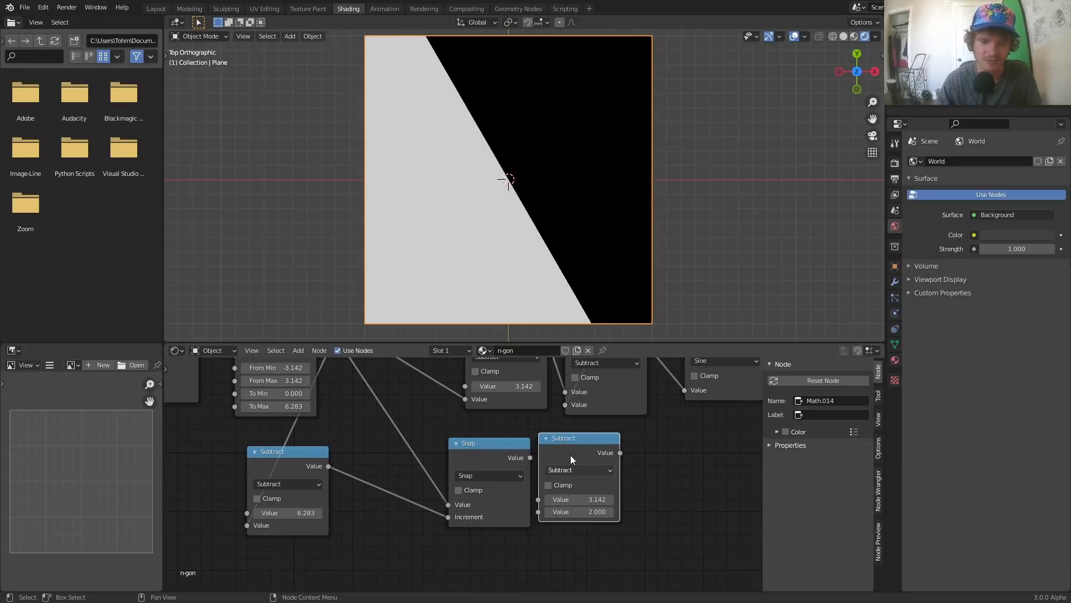
drag(569, 453, 614, 458)
Step: Connect the Map Range result to the new Subtract node's first input and the Snap result to its second
scroll(466, 463, down, 3)
middle_drag(351, 367, 361, 412)
alt+right_drag(342, 397, 614, 511)
drag(527, 508, 569, 556)
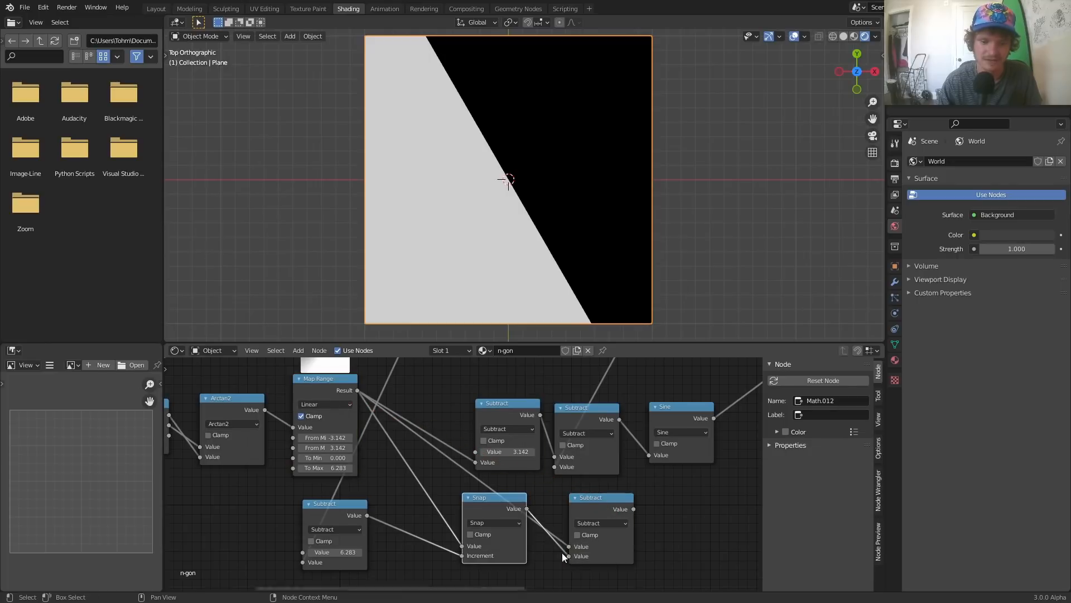
Step: Rearrange the Snap node and replace the Map Range link into the pi Subtract node with the new Subtract result
drag(483, 507, 461, 531)
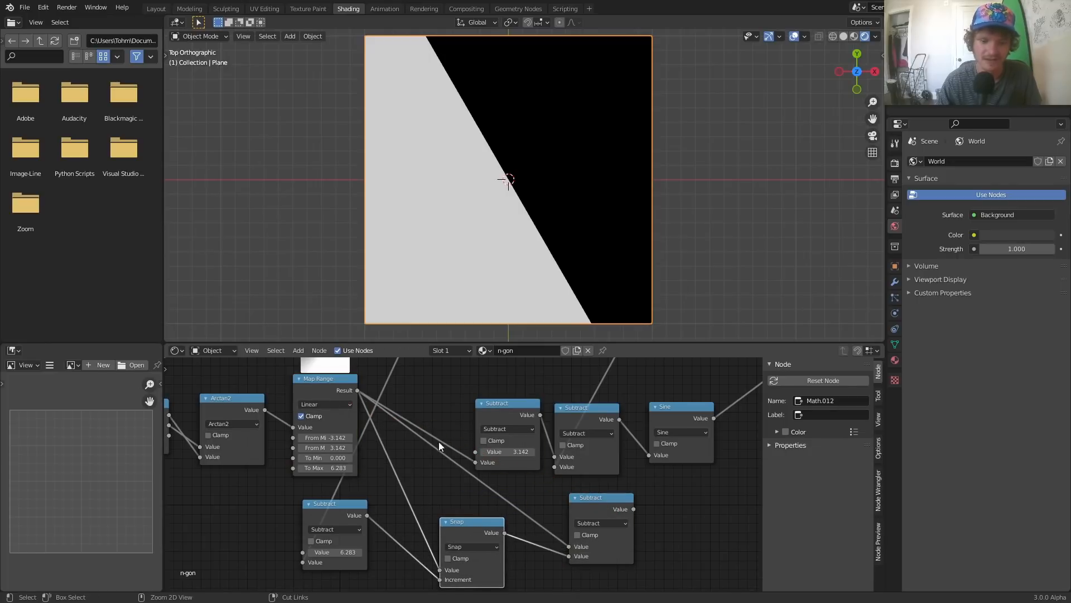
ctrl+right_drag(450, 444, 452, 446)
mouse_move(633, 509)
mouse_down()
mouse_move(474, 462)
mouse_move(514, 414)
mouse_up()
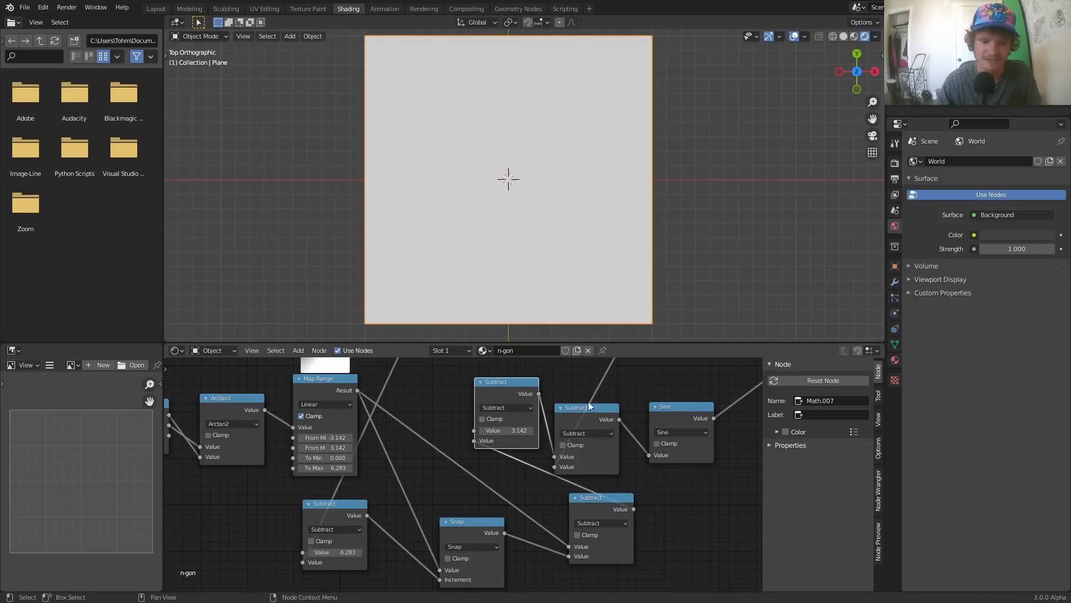
Step: Change the 2*pi Subtract node that feeds the Snap Increment to Divide
scroll(588, 401, down, 3)
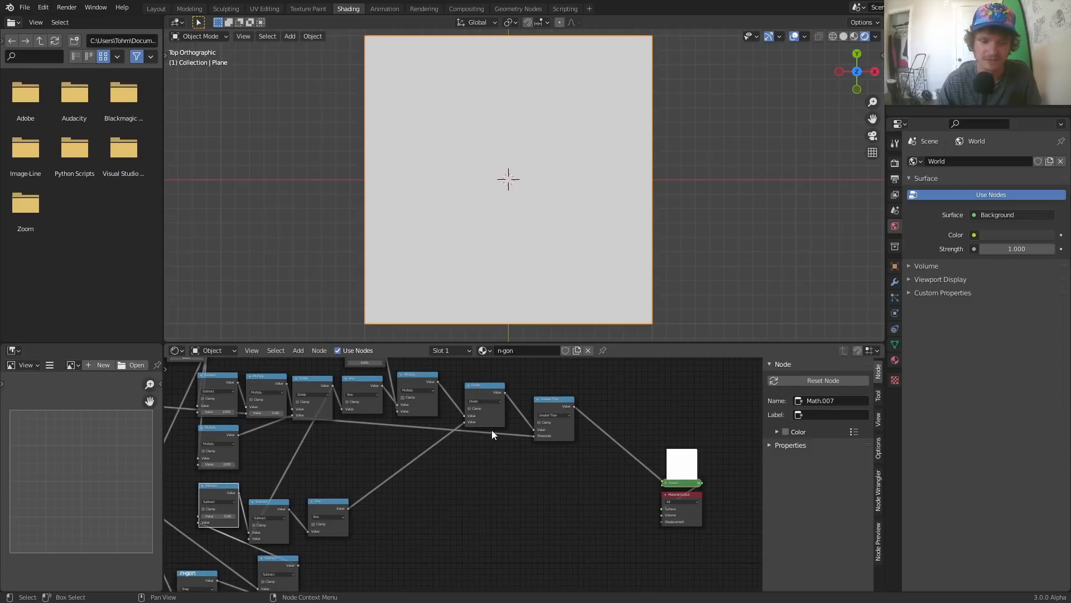
middle_drag(492, 434, 627, 430)
click(256, 405)
middle_drag(293, 561, 490, 430)
scroll(490, 429, down, 2)
scroll(450, 437, up, 13)
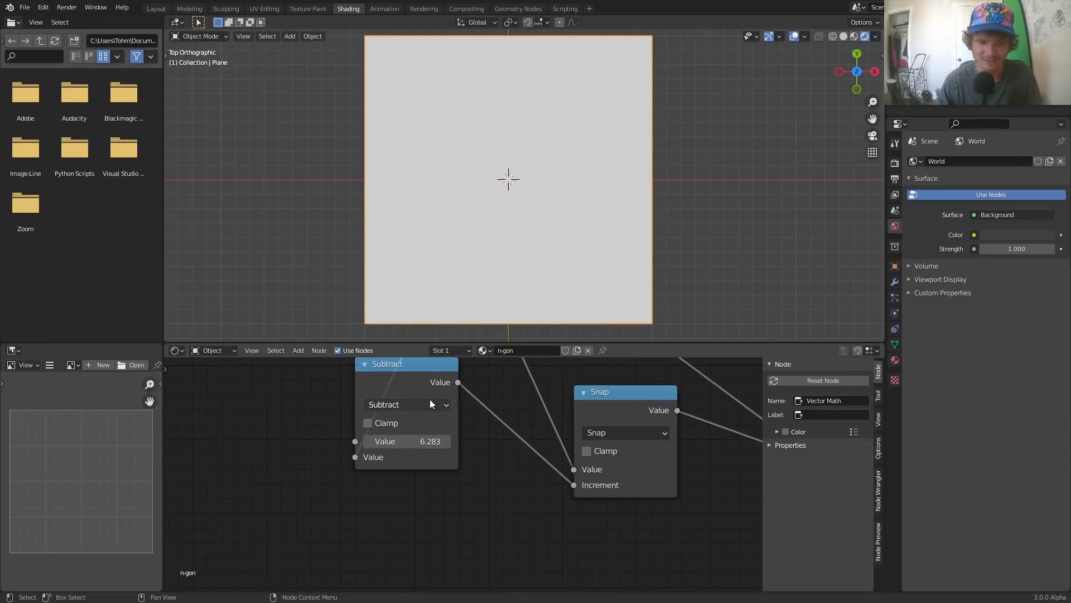
middle_drag(430, 400, 502, 438)
click(471, 443)
key(d)
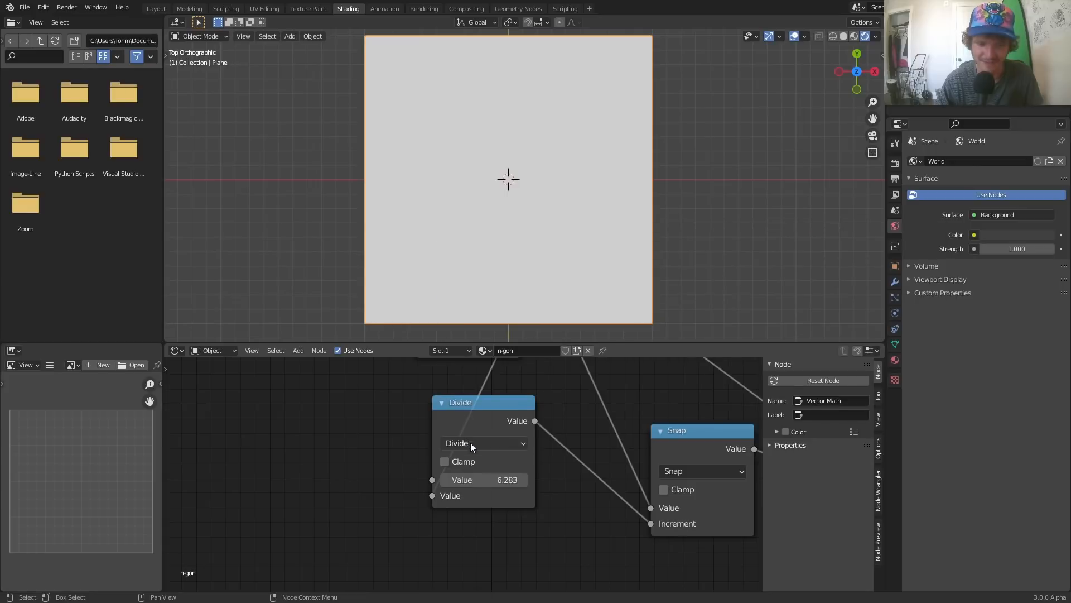
Step: Set the r value to 1
scroll(506, 439, down, 14)
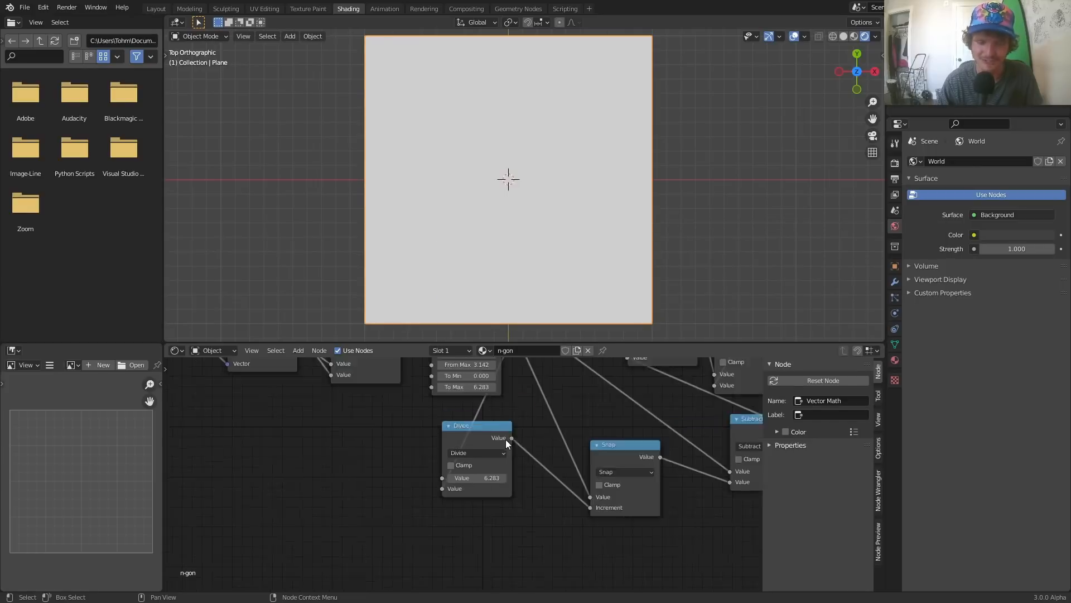
middle_drag(620, 396, 447, 527)
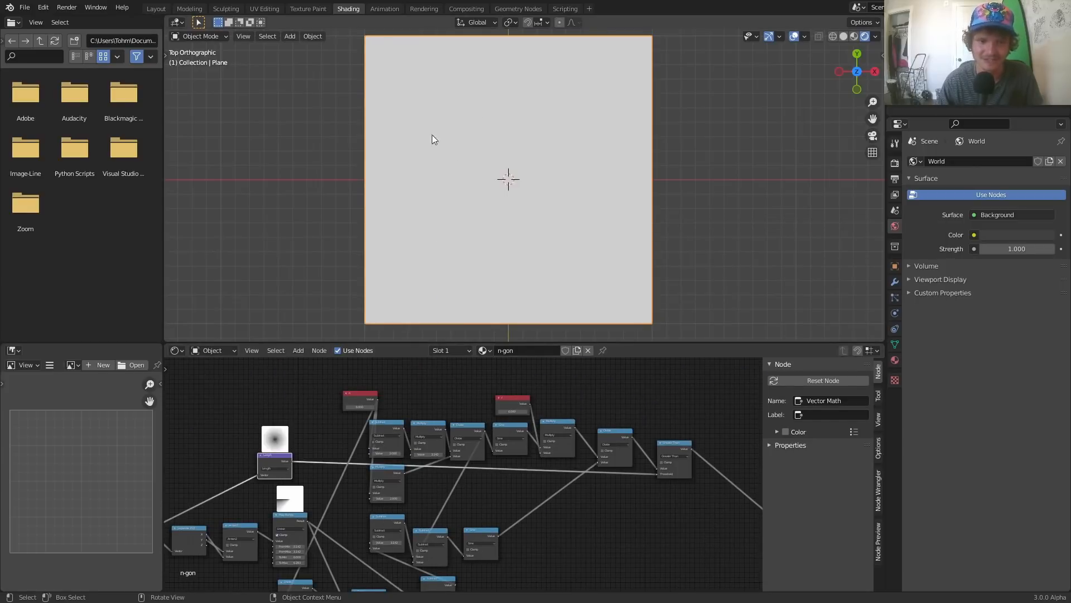
scroll(566, 394, up, 2)
middle_drag(565, 394, 509, 461)
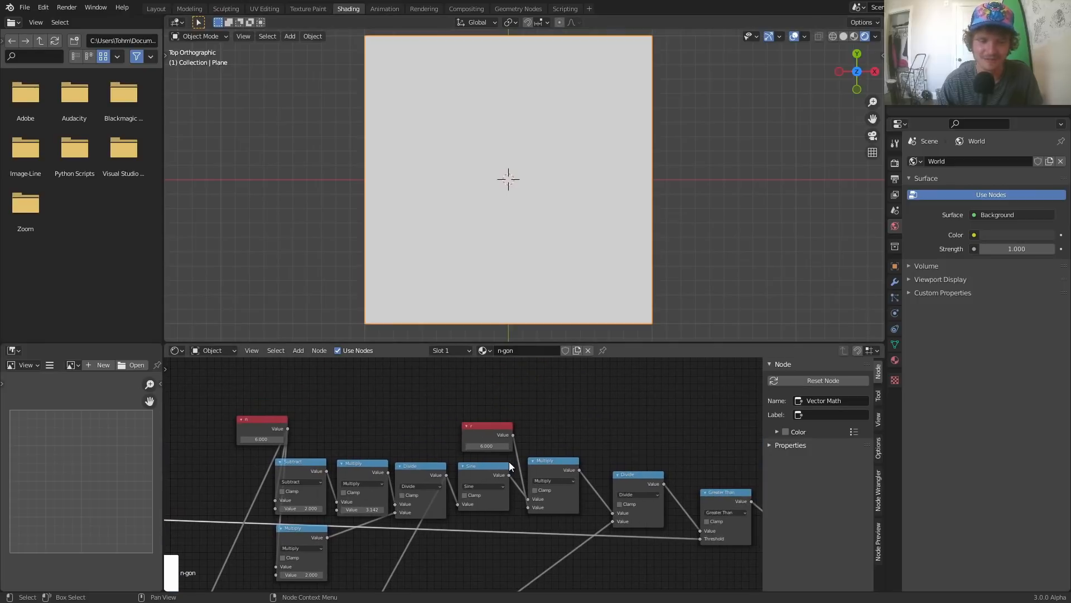
scroll(507, 436, up, 2)
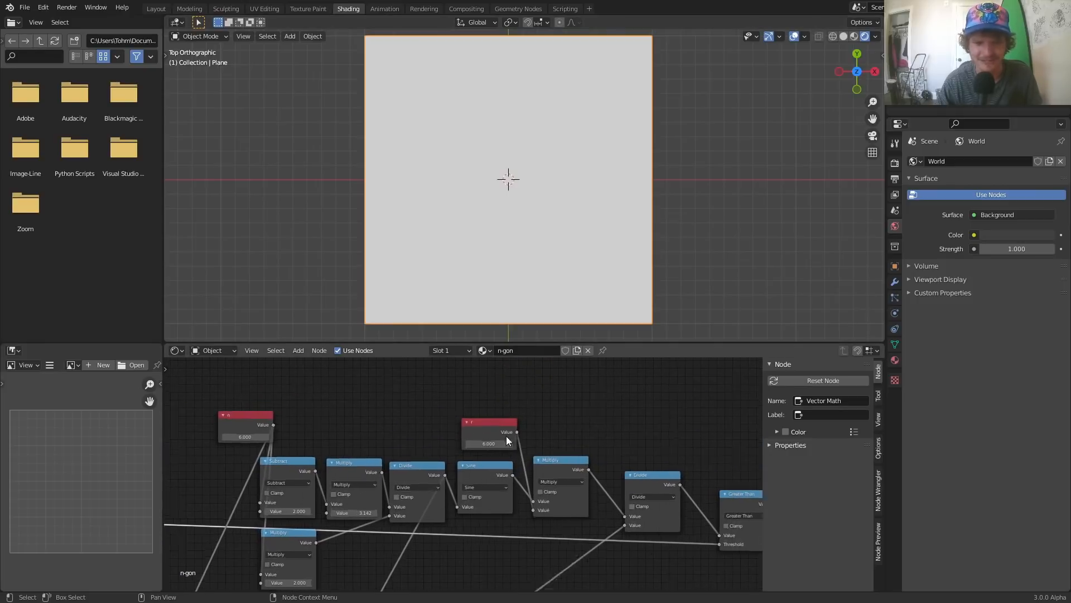
click(511, 436)
text(1)
key(Return)
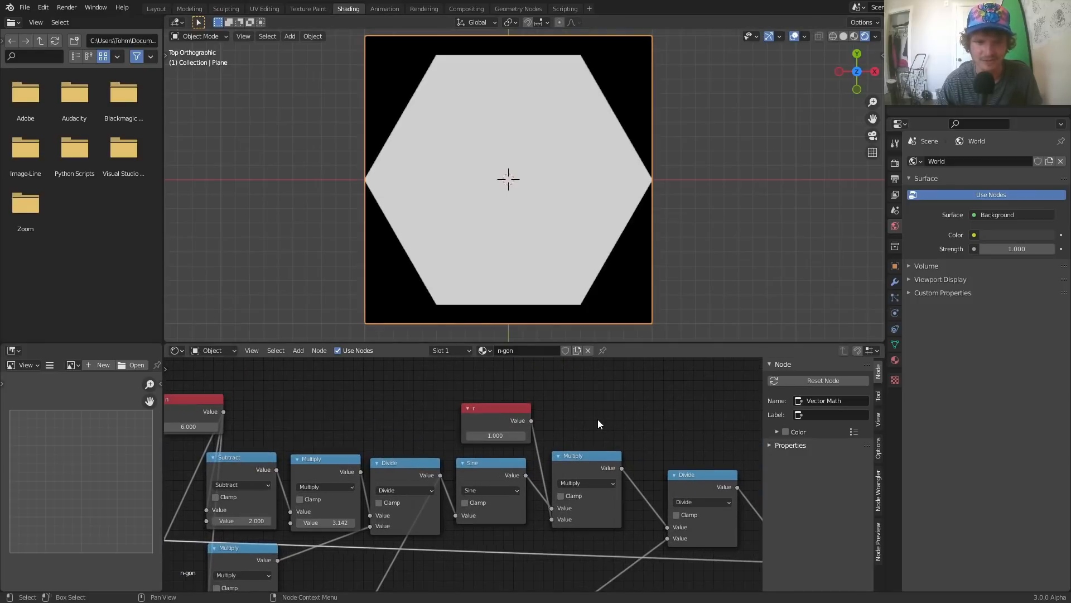
Step: Try a smaller r value of 0.82 and set r back to 1
drag(520, 435, 548, 435)
click(510, 437)
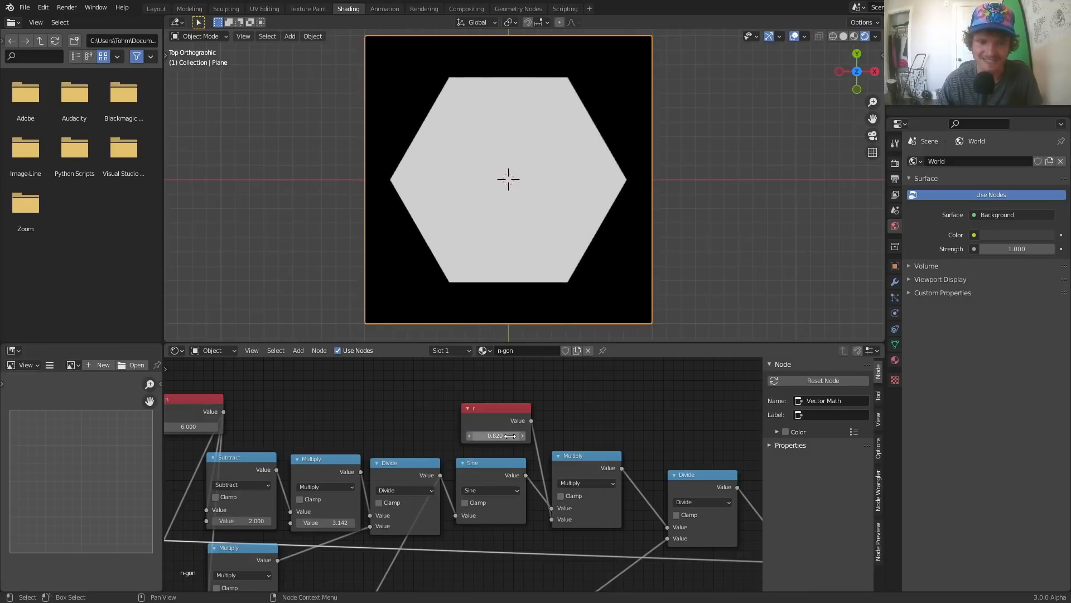
text(1)
key(Return)
Step: Test the n value at 5, 3 and finally 2 to preview different polygons on the plane
middle_drag(248, 461, 510, 466)
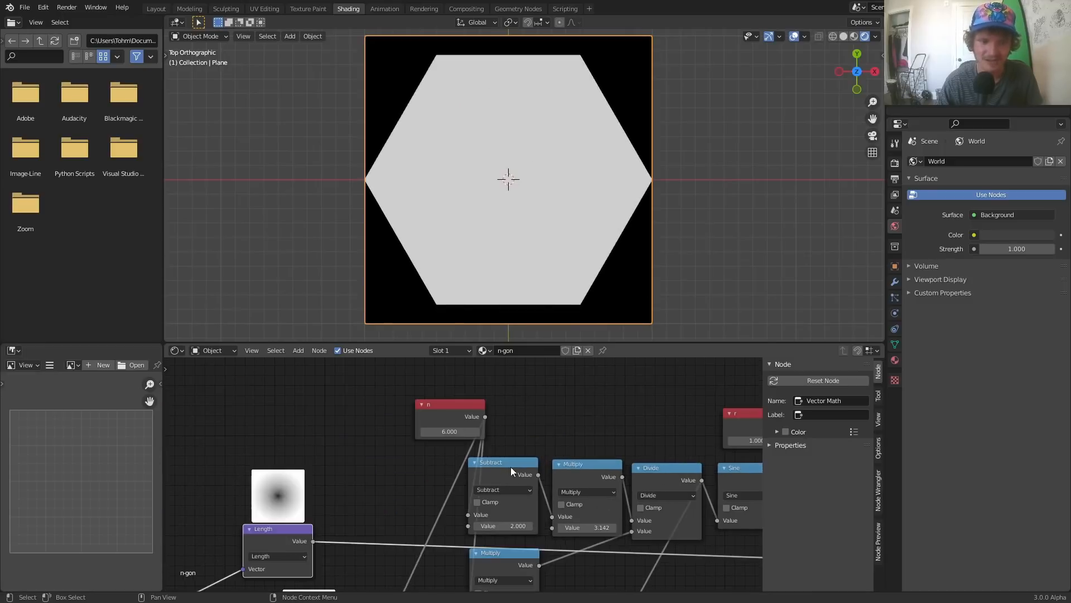
click(456, 433)
text(5)
key(Return)
click(460, 432)
text(3)
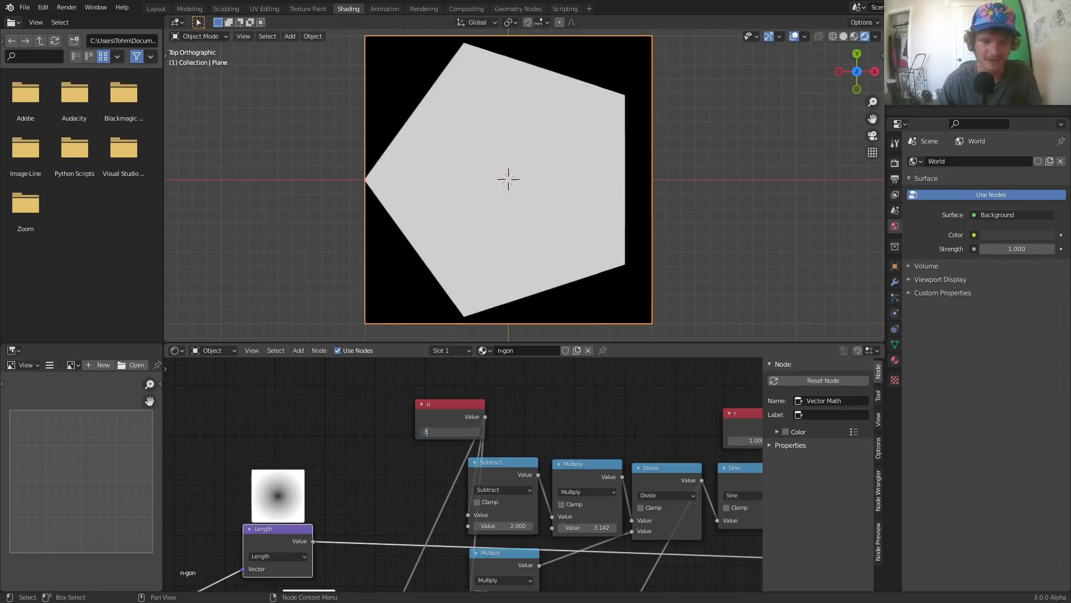
key(Return)
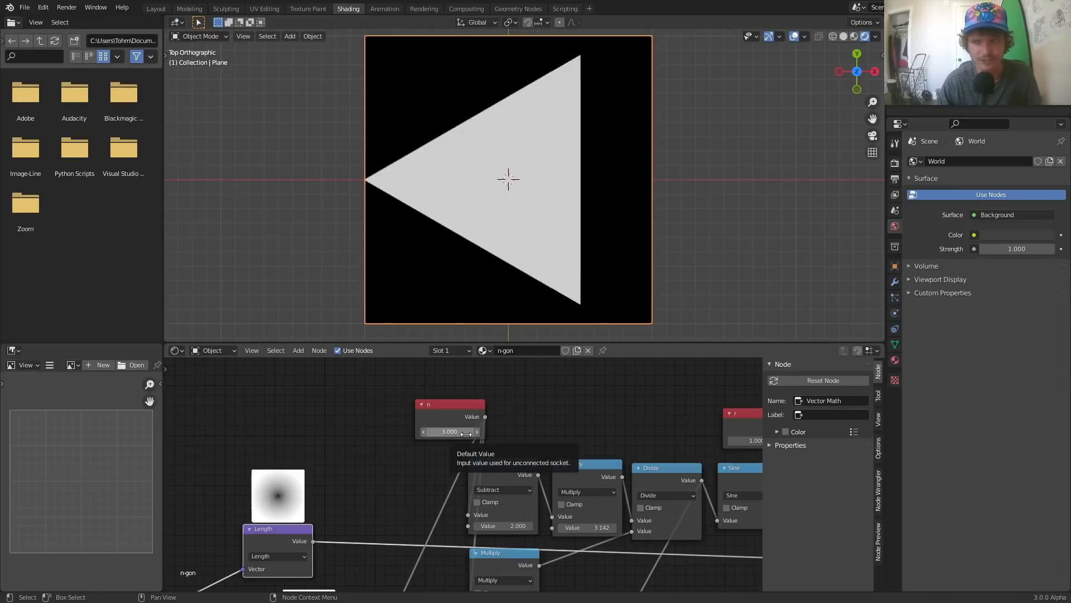
click(424, 431)
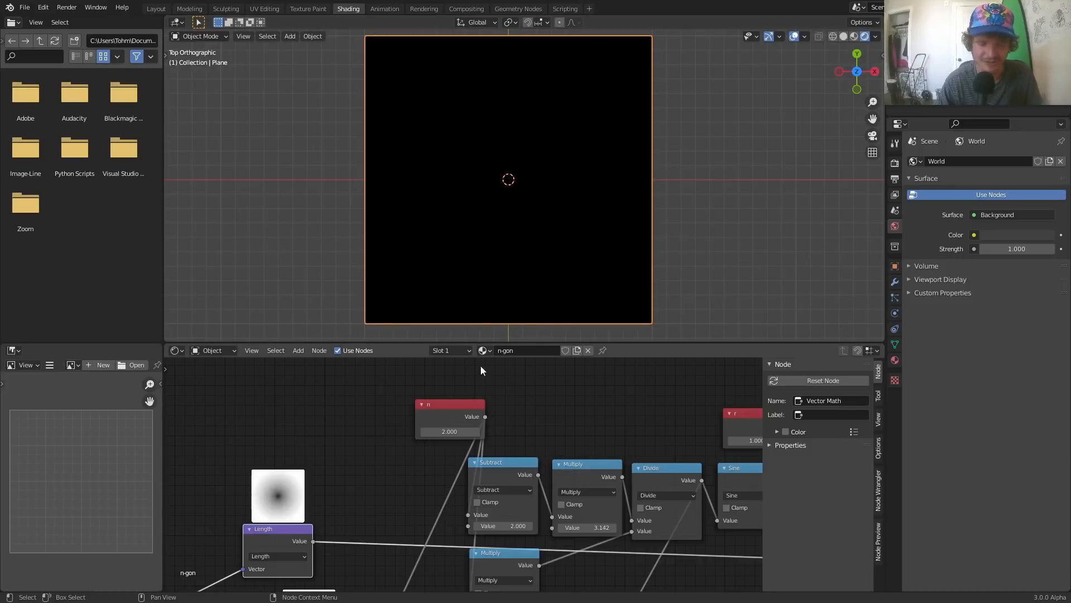
Step: Test the n value at 1 and at 3 on the plane
click(454, 432)
text(1)
click(509, 434)
click(453, 431)
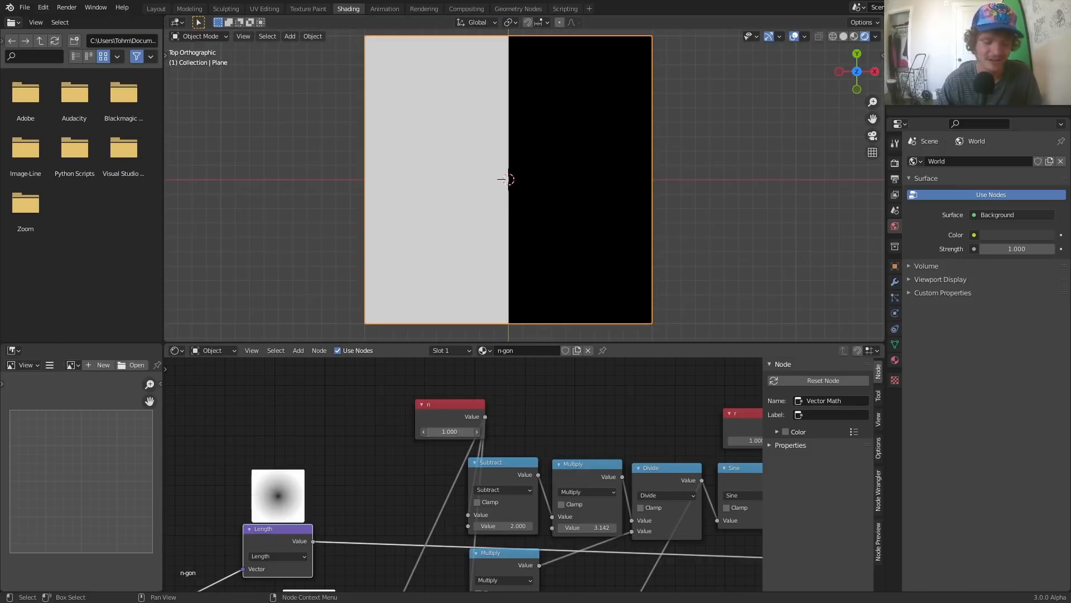
text(3)
click(524, 434)
Step: Try larger n values, set n to 7 and lower the r value to 0.5
drag(449, 432, 800, 431)
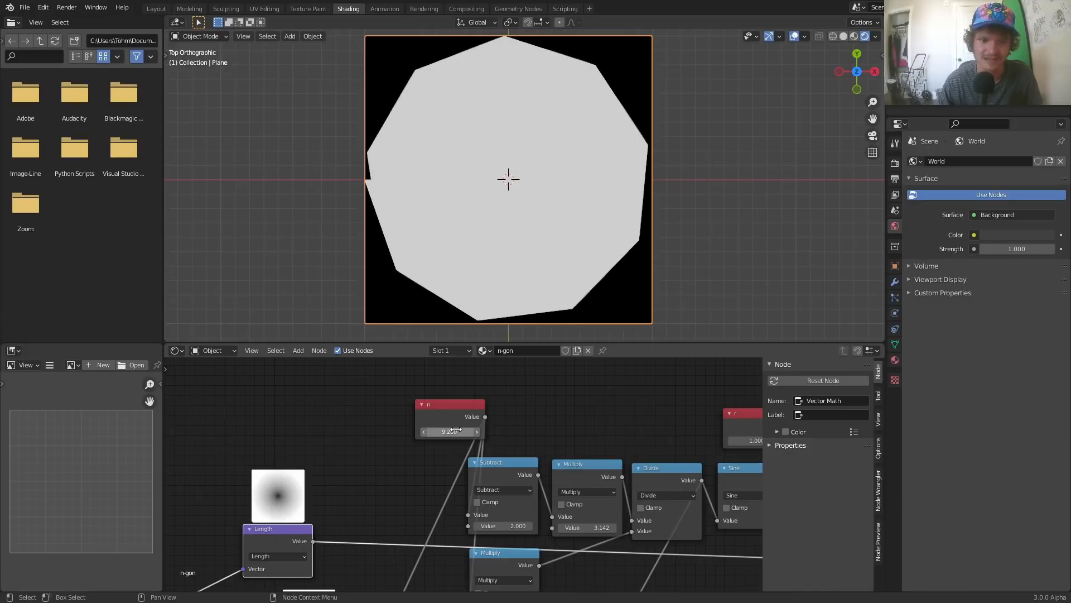
drag(452, 430, 1032, 430)
key(ctrl+z)
drag(453, 430, 335, 430)
text(7)
key(Return)
middle_drag(588, 420, 335, 388)
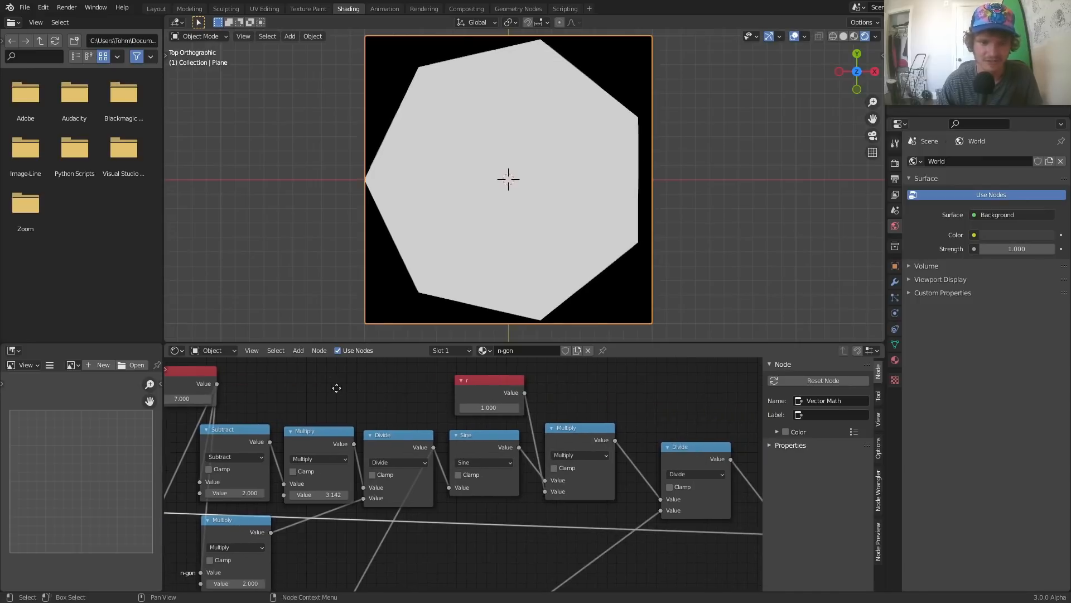
drag(461, 408, 430, 408)
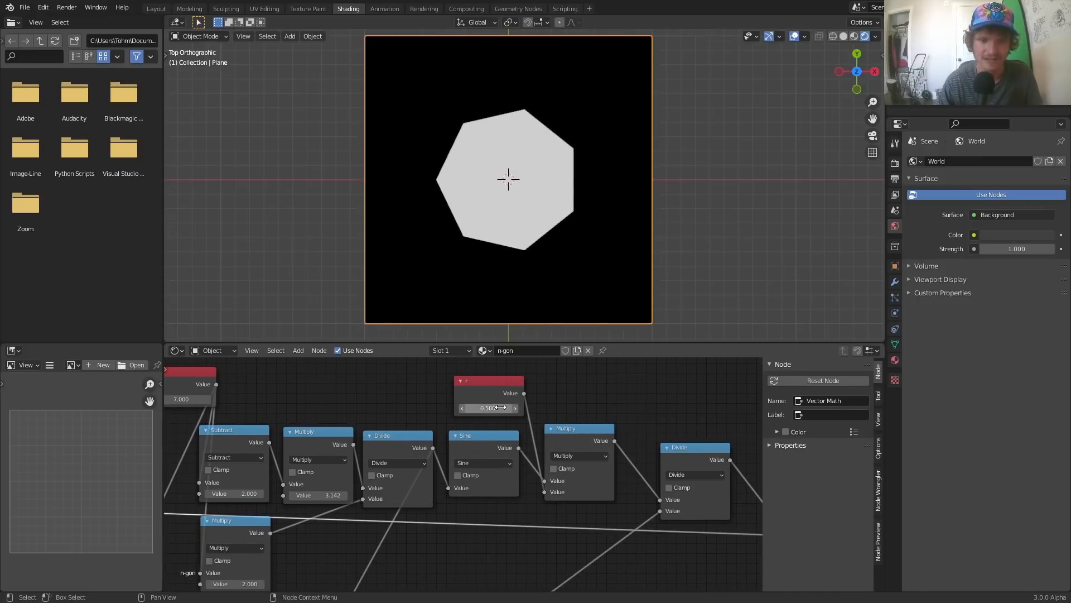
Step: Change the Greater Than node feeding the Viewer to Less Than
scroll(561, 414, down, 4)
middle_drag(625, 438, 385, 381)
scroll(507, 421, up, 1)
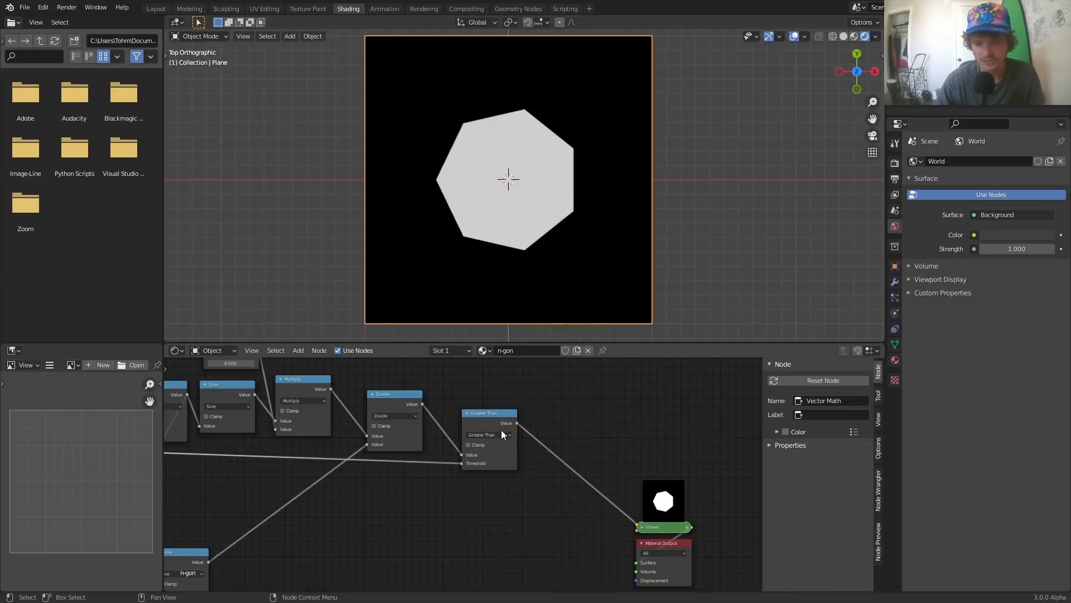
scroll(499, 430, up, 2)
click(499, 414)
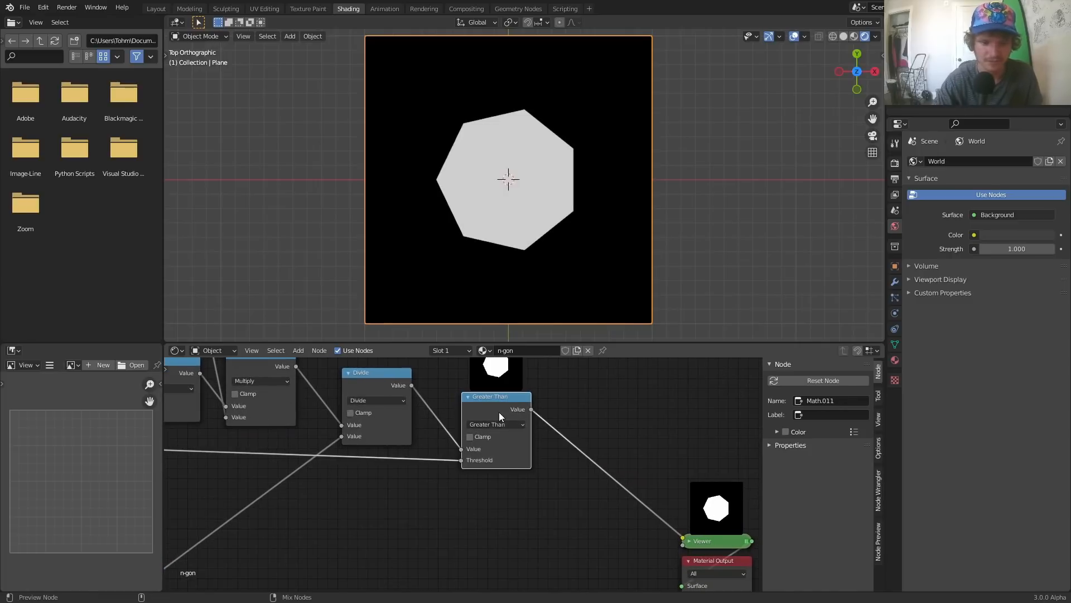
click(504, 423)
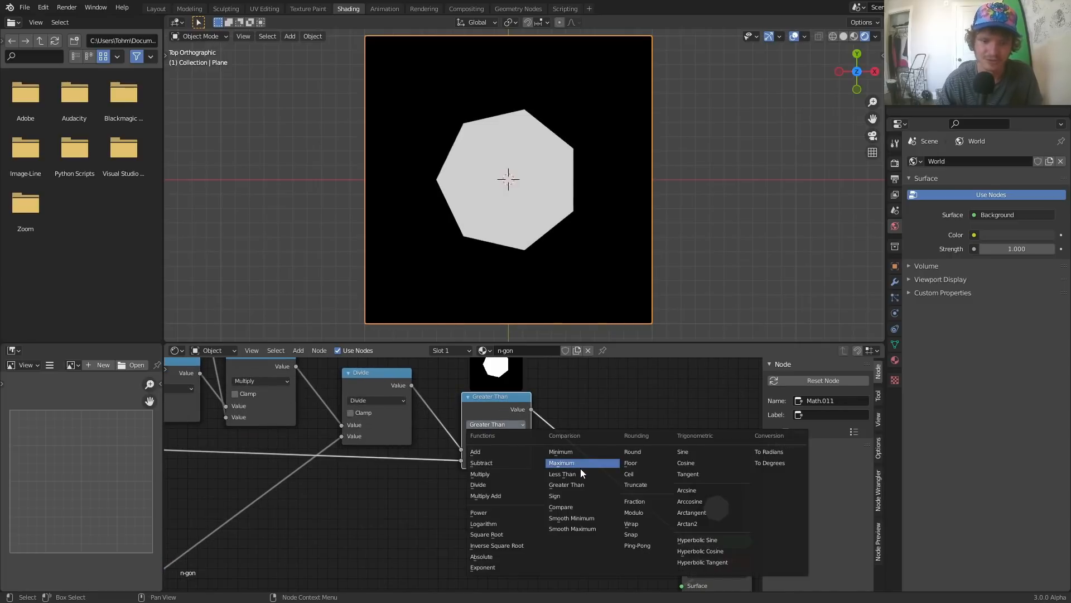
click(579, 473)
Step: Change the Less Than node's operation to Subtract and look closely at the gradient on the plane
middle_drag(505, 406, 514, 447)
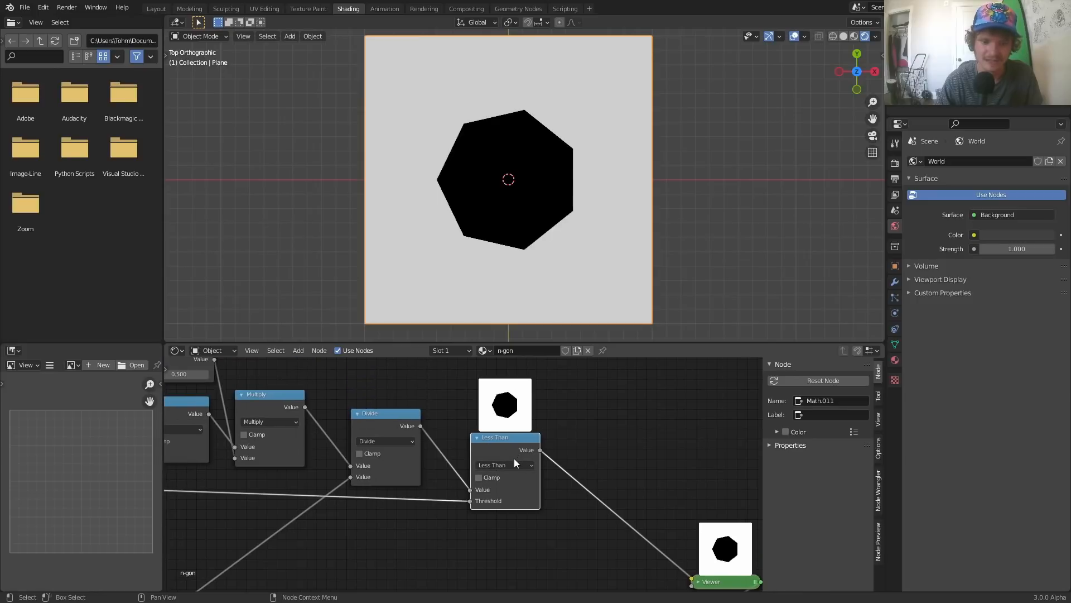
click(514, 463)
click(513, 459)
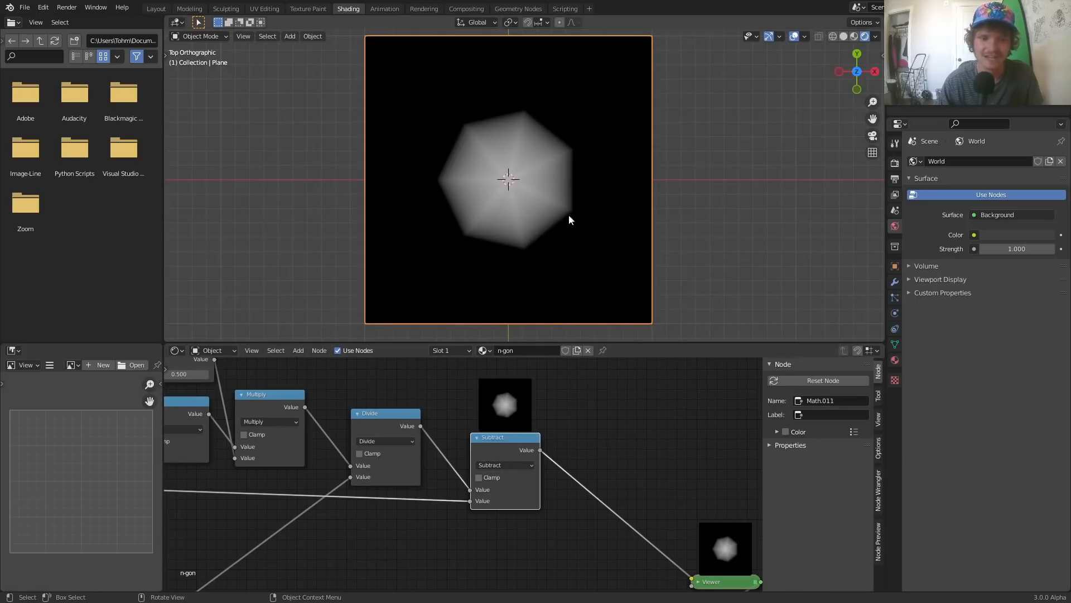
scroll(569, 218, up, 2)
scroll(523, 135, up, 2)
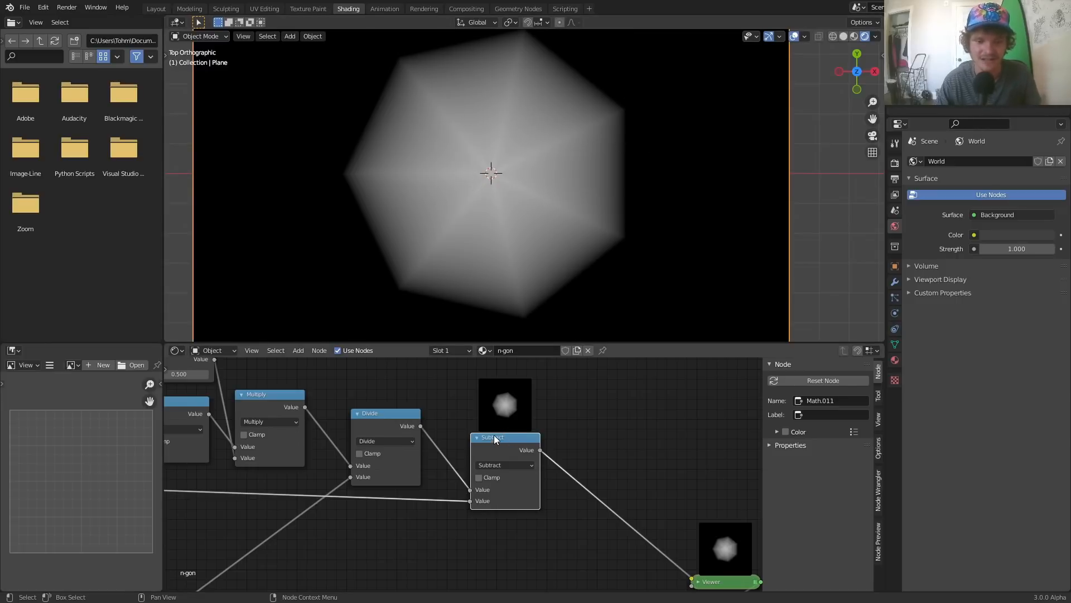
Step: Duplicate the Subtract node, insert the copy before the Viewer and change it to Absolute
key(shift+d)
click(604, 438)
click(601, 462)
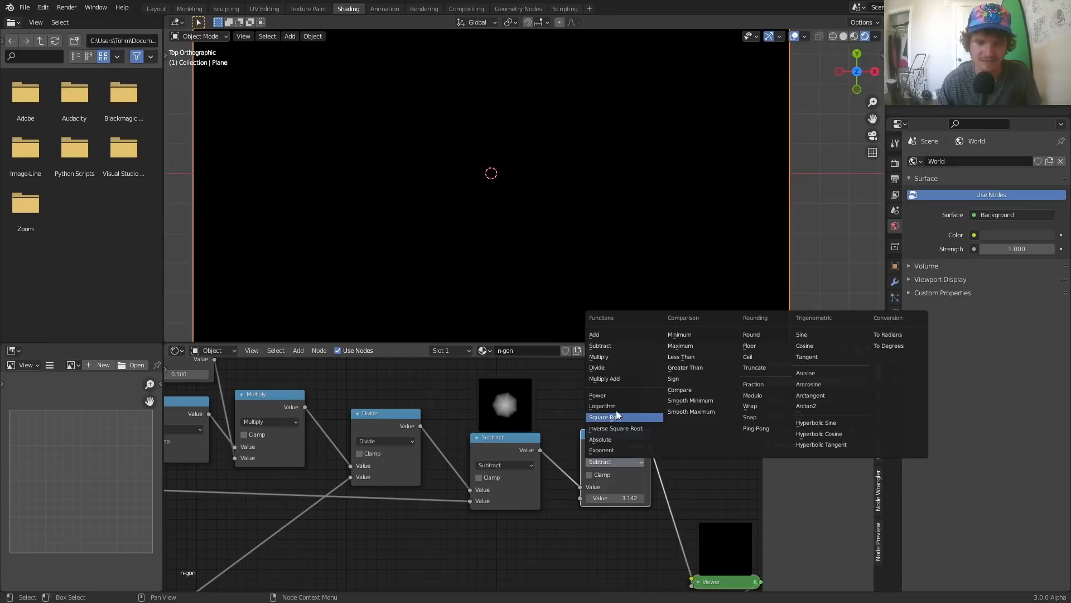
click(615, 440)
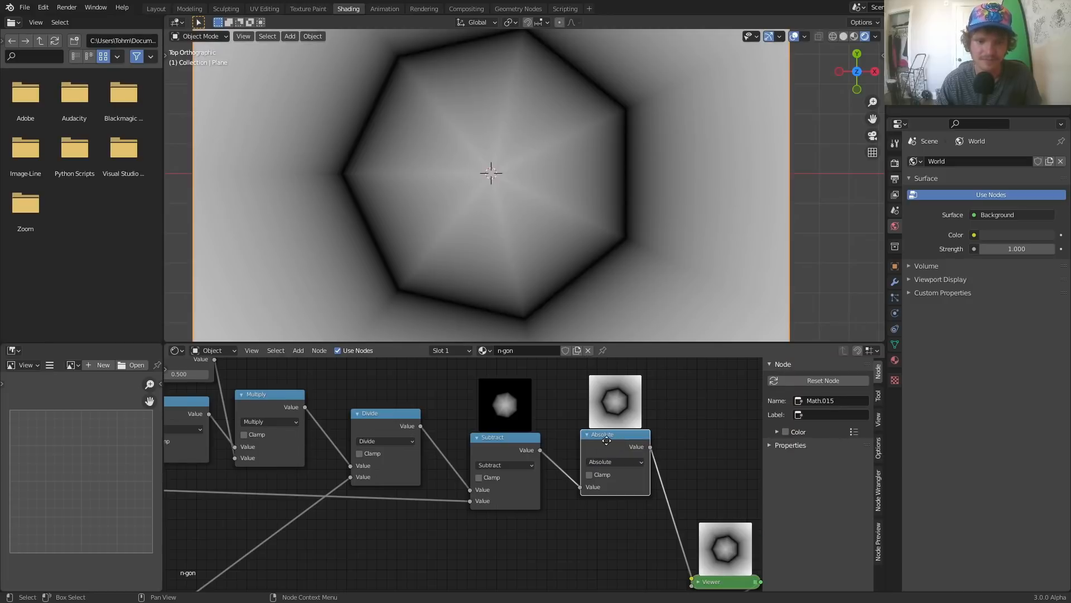
scroll(536, 78, down, 4)
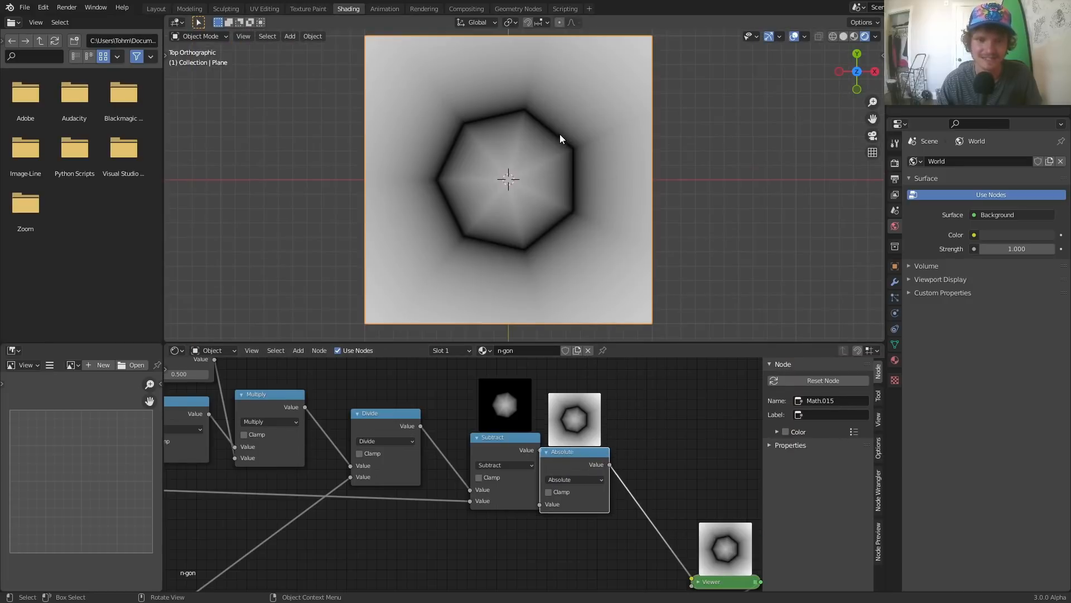
Step: Try a different n value with the Absolute result and undo the change
middle_drag(255, 376, 576, 427)
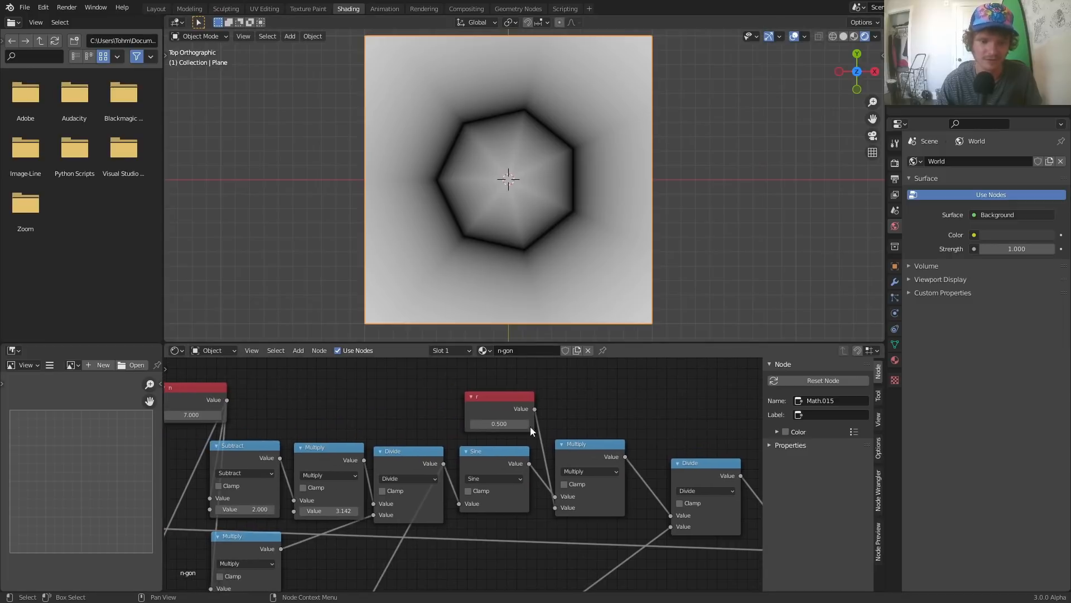
middle_drag(296, 429, 501, 431)
drag(400, 422, 364, 422)
key(ctrl+z)
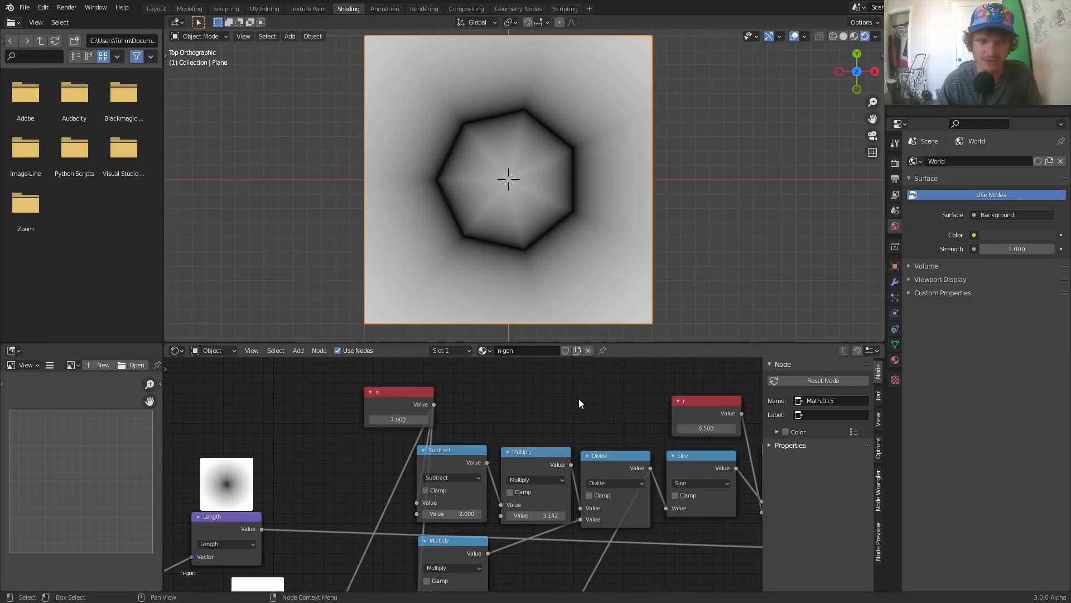
Step: Move the Absolute node clear of the Subtract node that feeds it
scroll(632, 431, down, 7)
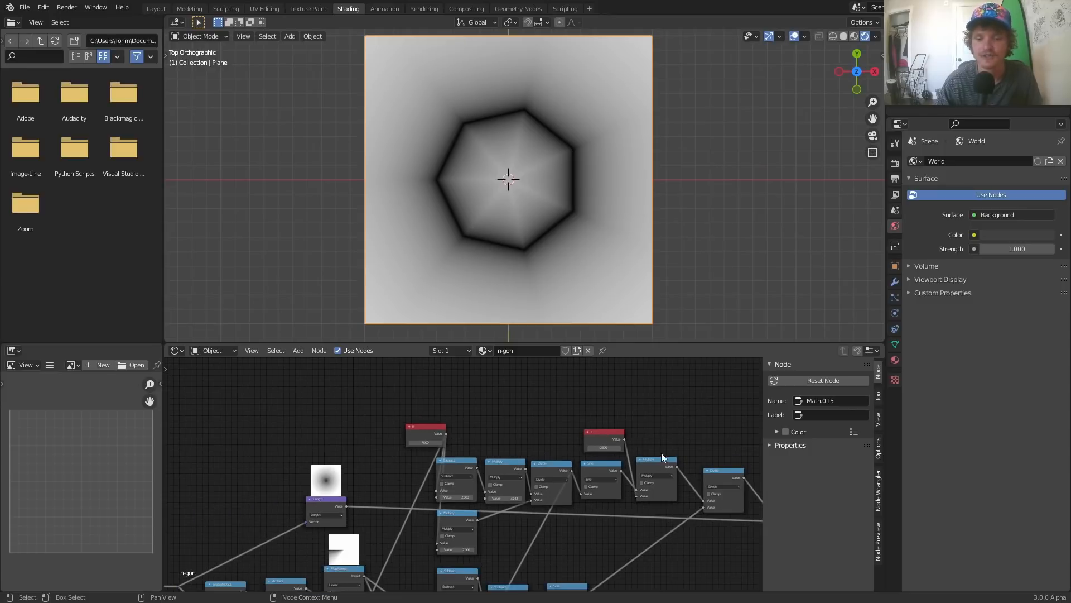
middle_drag(663, 454, 378, 415)
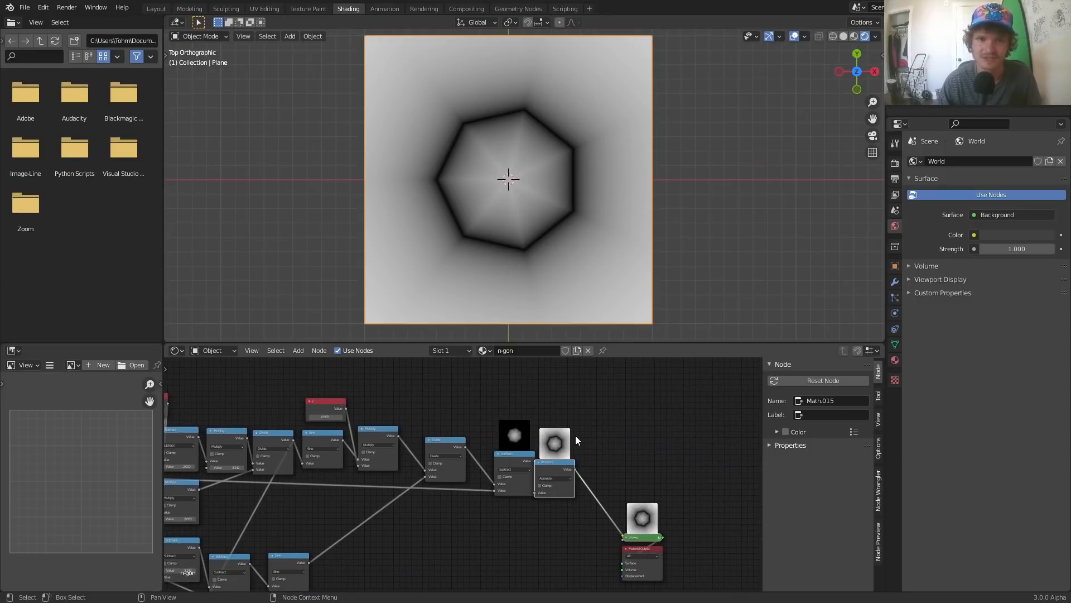
scroll(575, 432, up, 3)
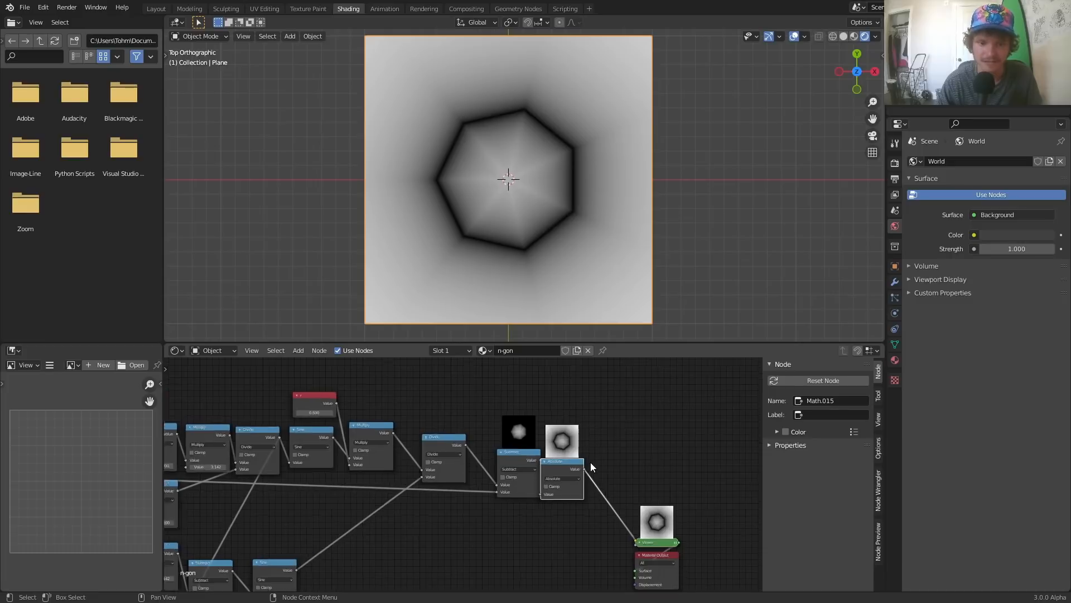
drag(613, 463, 638, 457)
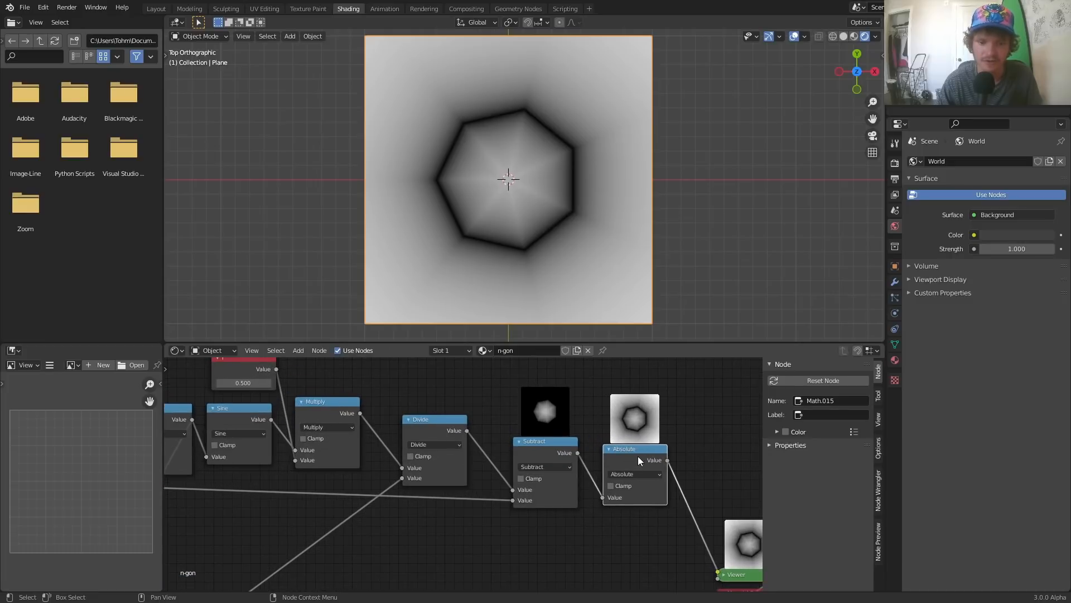
Step: Try a Modulo node with a value of 0.212 after the Absolute node and remove it, keeping the Viewer connected
middle_drag(638, 456, 459, 432)
key(shift+d)
click(513, 441)
click(558, 455)
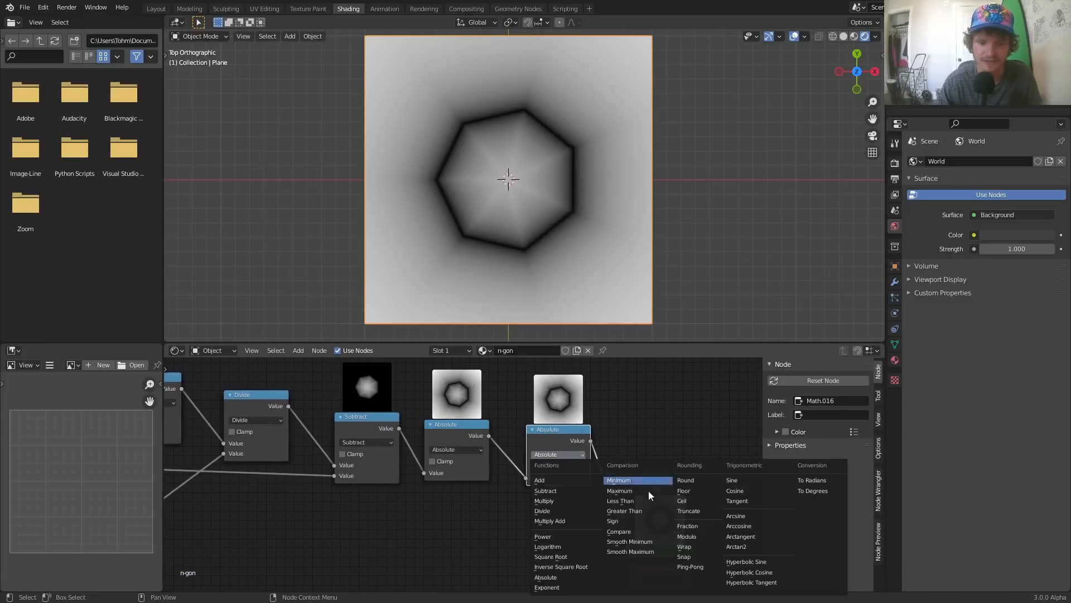
click(701, 540)
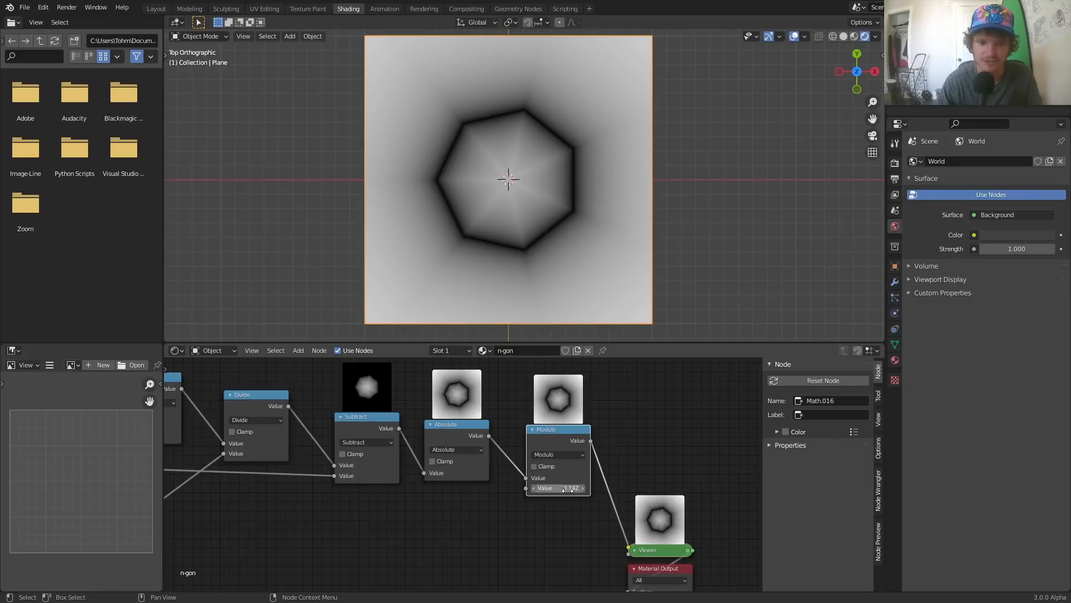
drag(558, 487, 528, 487)
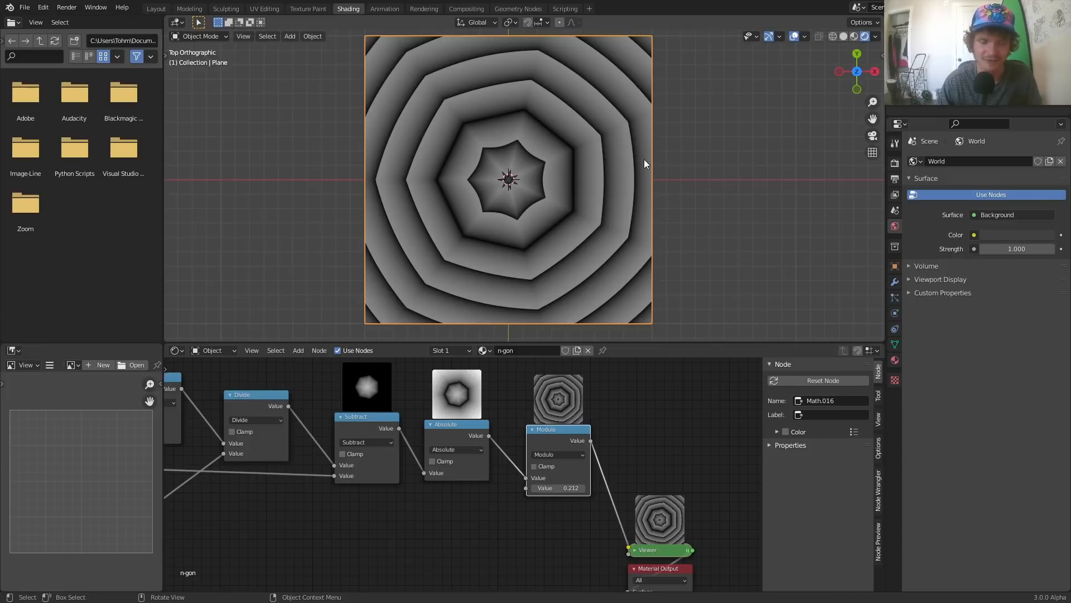
key(ctrl+x)
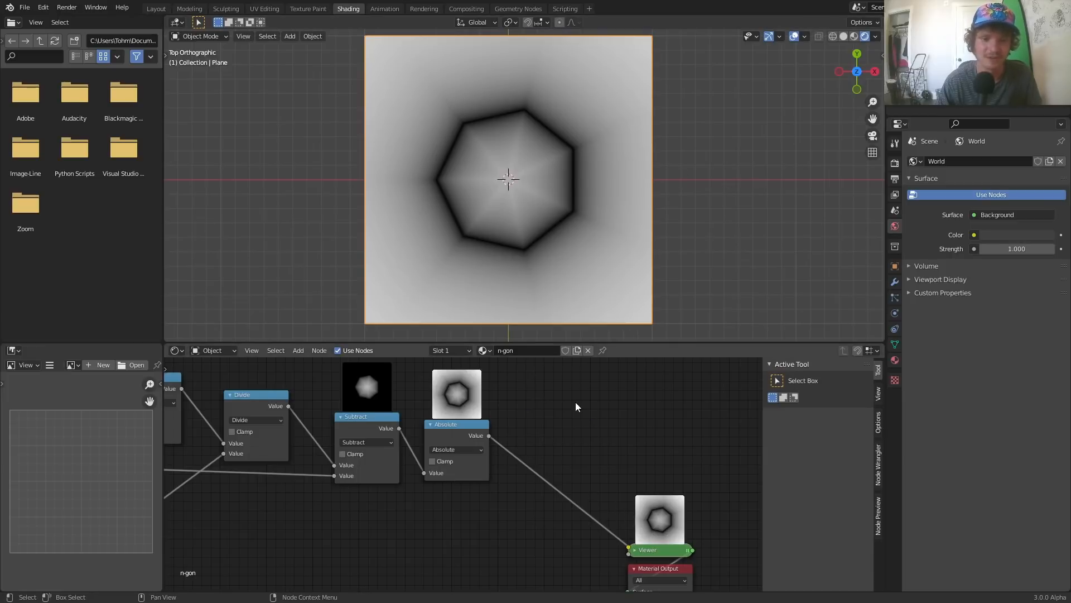
Step: Set the n value to 4 to preview a square on the plane
scroll(514, 459, down, 2)
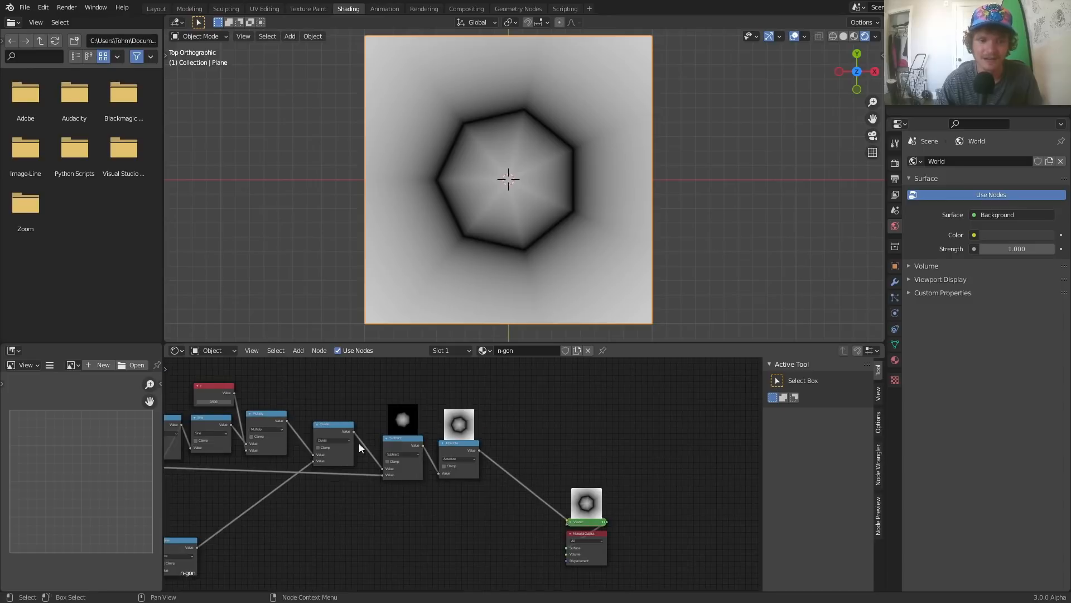
middle_drag(233, 449, 534, 471)
scroll(369, 416, up, 2)
middle_drag(291, 392, 477, 436)
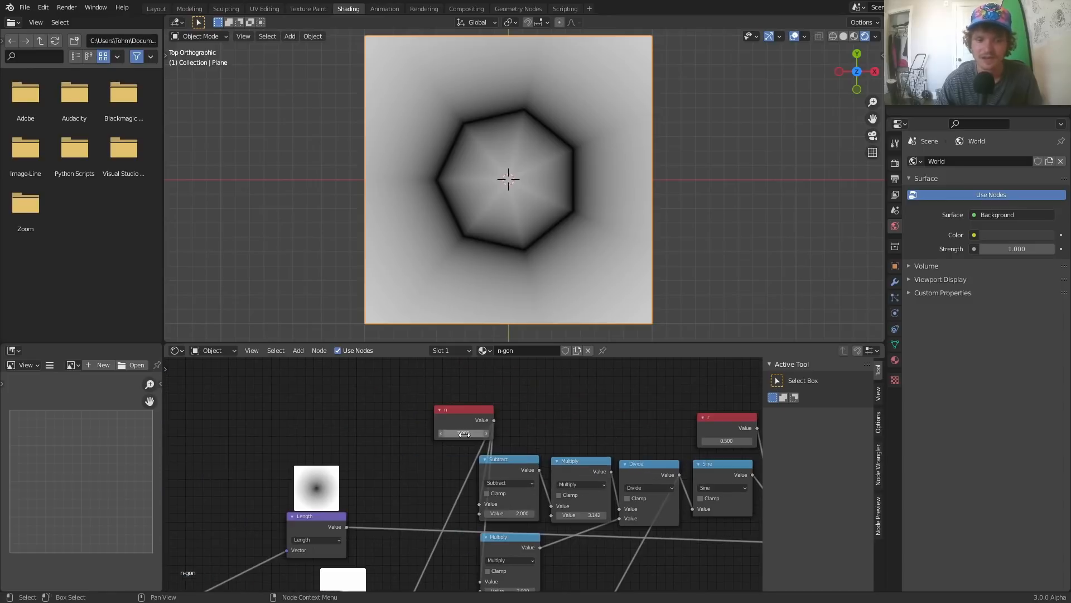
drag(464, 433, 431, 433)
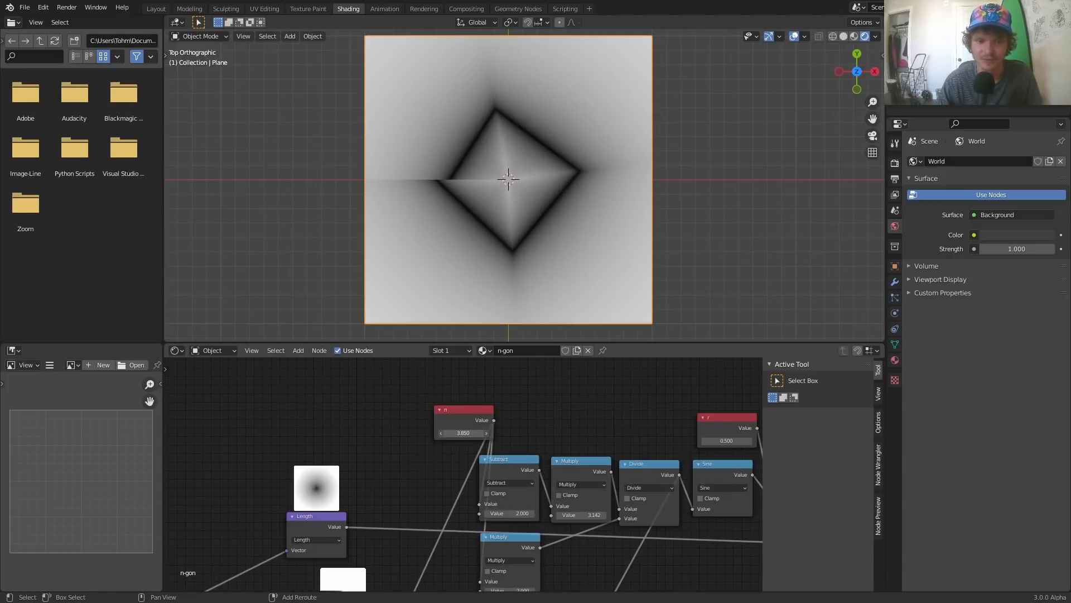
key(Return)
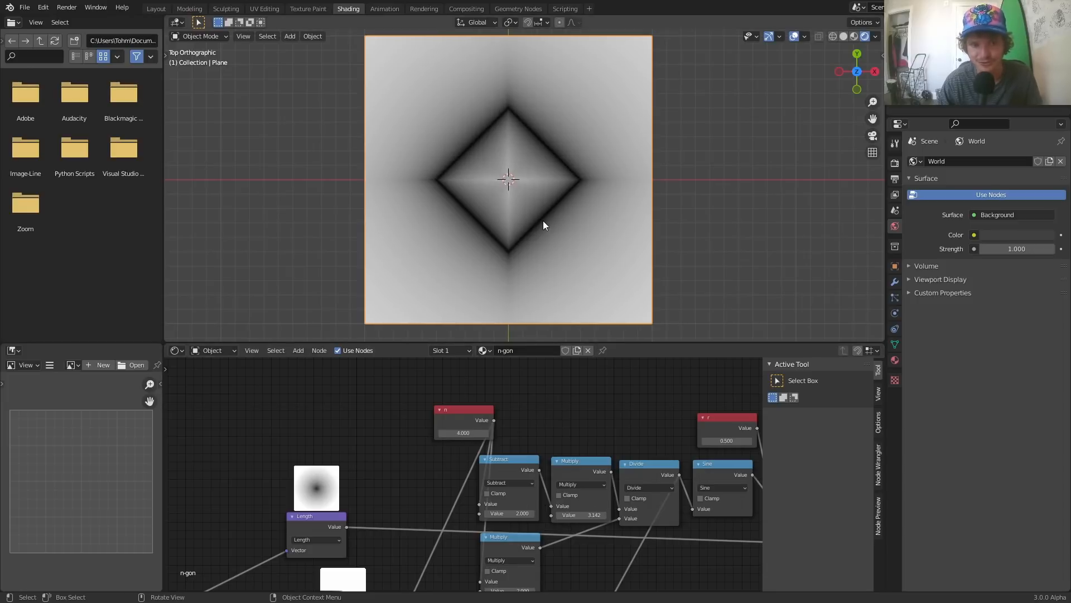
Step: Set the n value to 6 to produce a hexagon on the plane
scroll(544, 225, down, 3)
scroll(574, 396, down, 3)
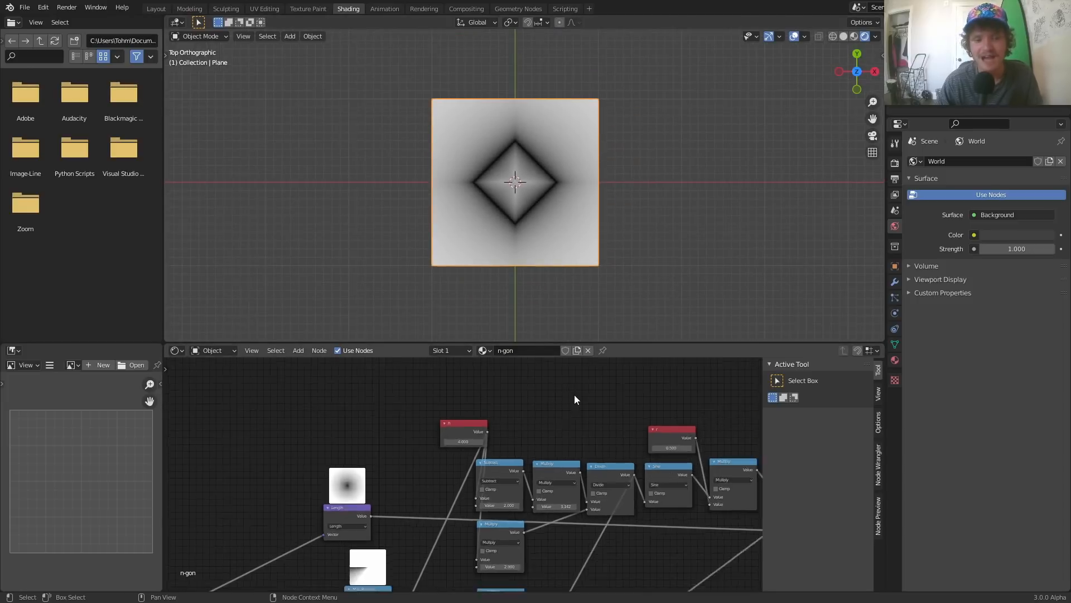
middle_drag(610, 400, 562, 361)
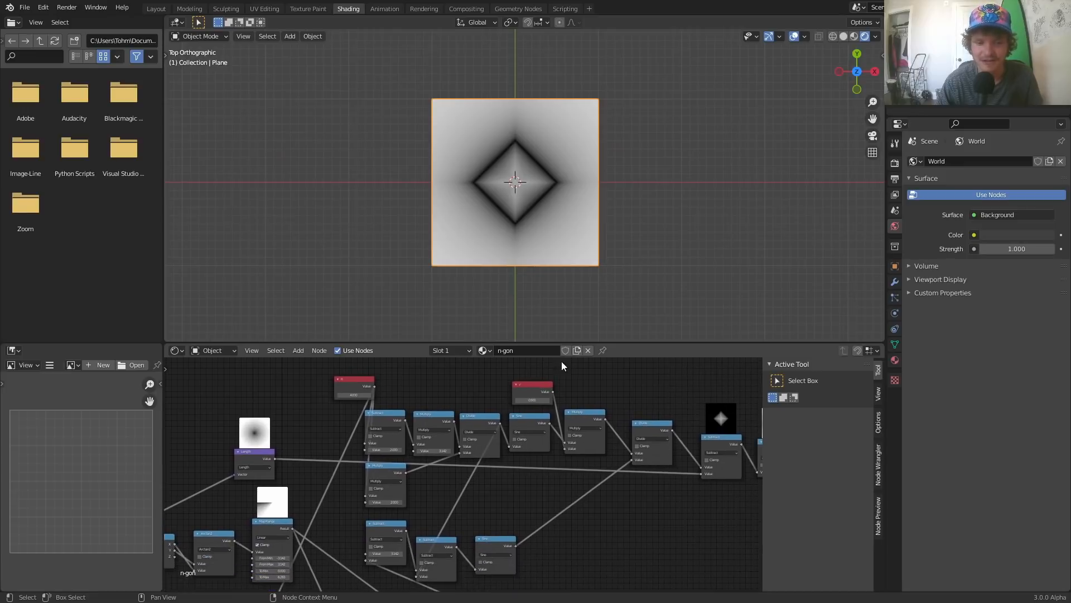
scroll(486, 221, up, 5)
scroll(505, 439, up, 3)
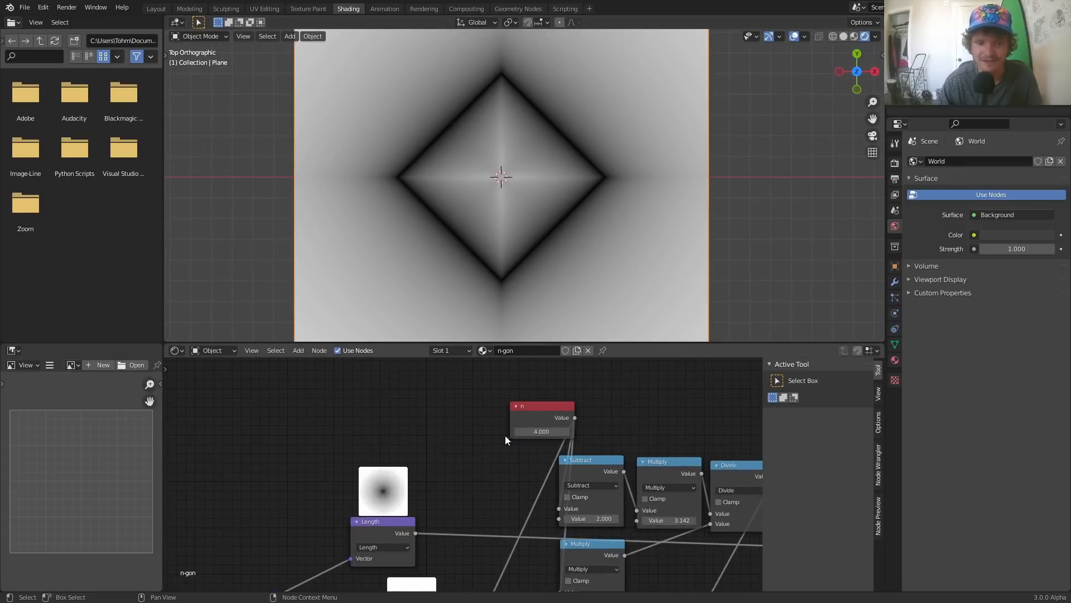
key(Return)
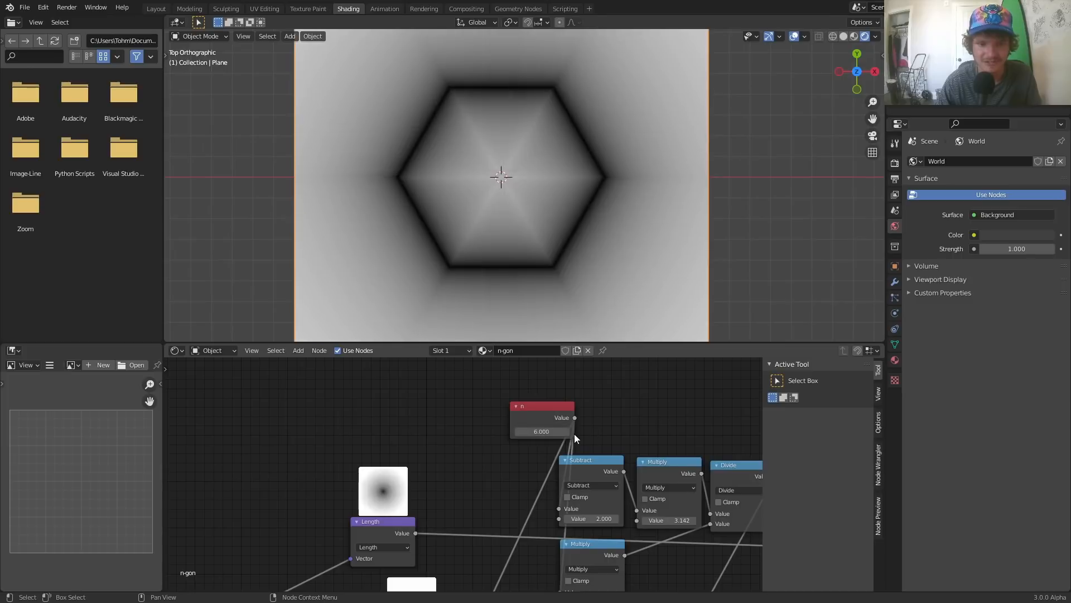
Step: Try an n value of 7 and undo the change
click(545, 431)
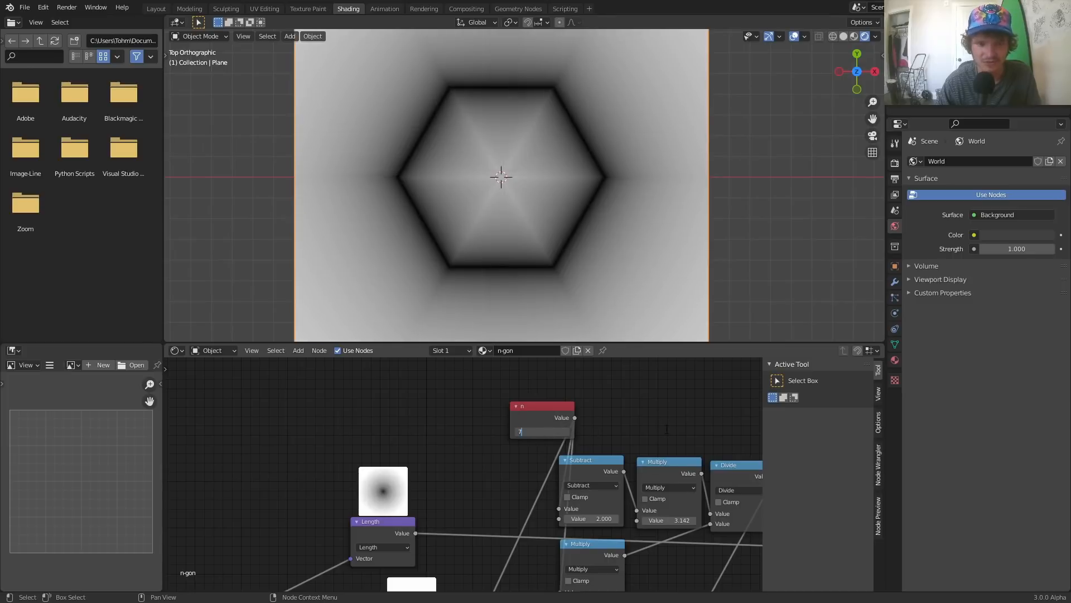
text(7)
key(Return)
scroll(678, 443, down, 2)
key(ctrl+z)
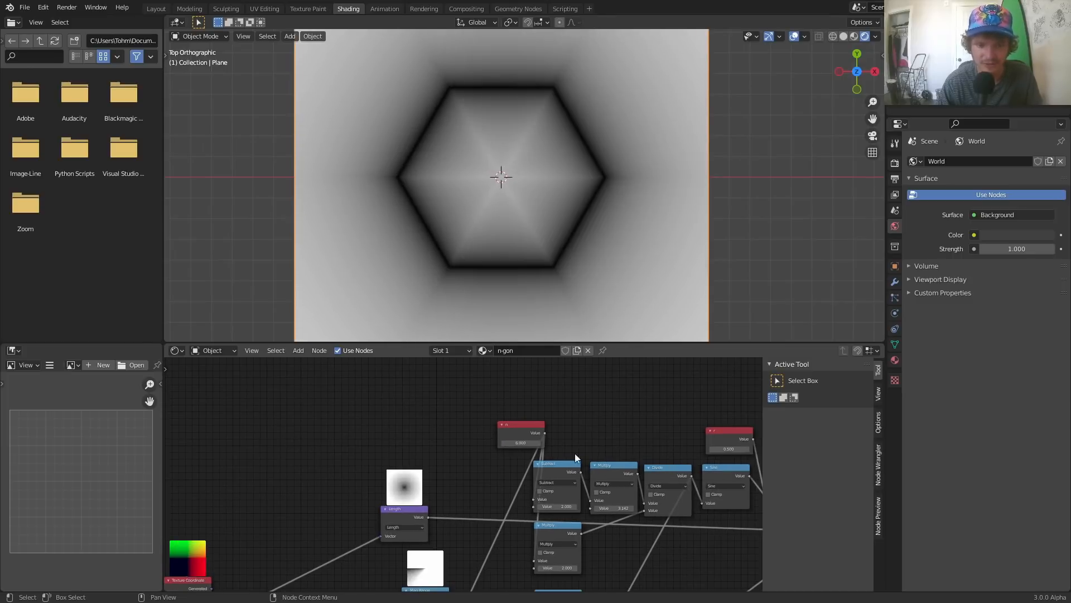
Step: Take the window out of full-screen mode and switch to the recording program
middle_drag(656, 472, 605, 398)
scroll(473, 466, down, 5)
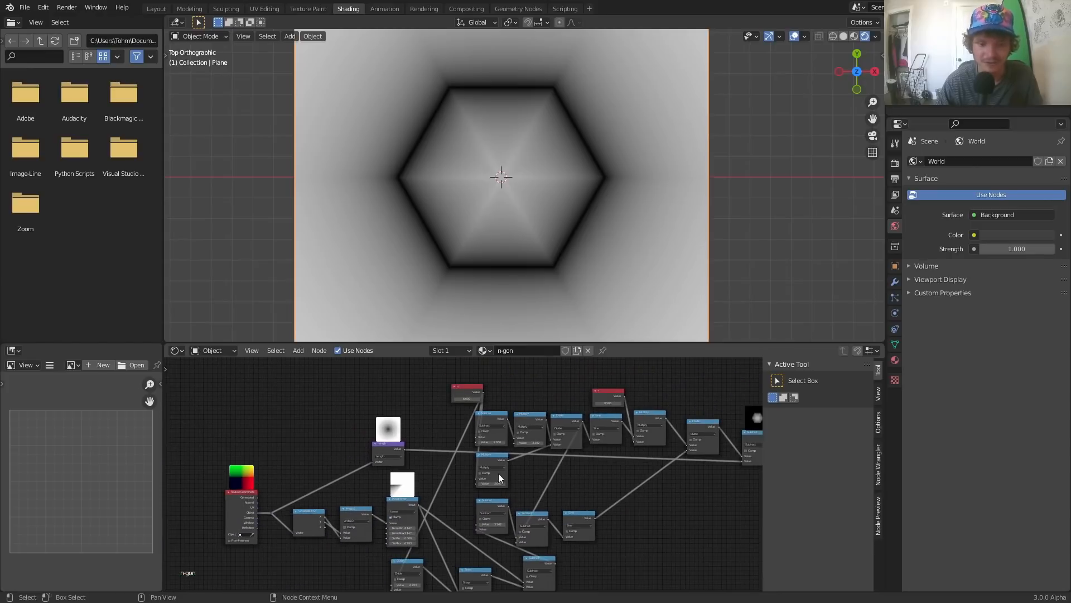
key(q)
click(538, 420)
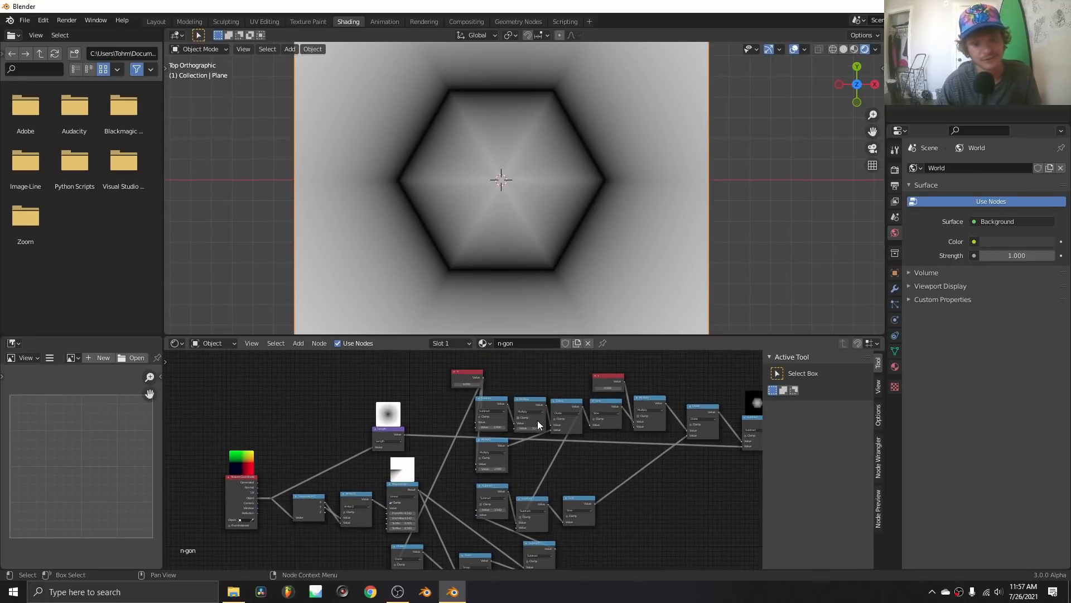
click(395, 593)
click(396, 531)
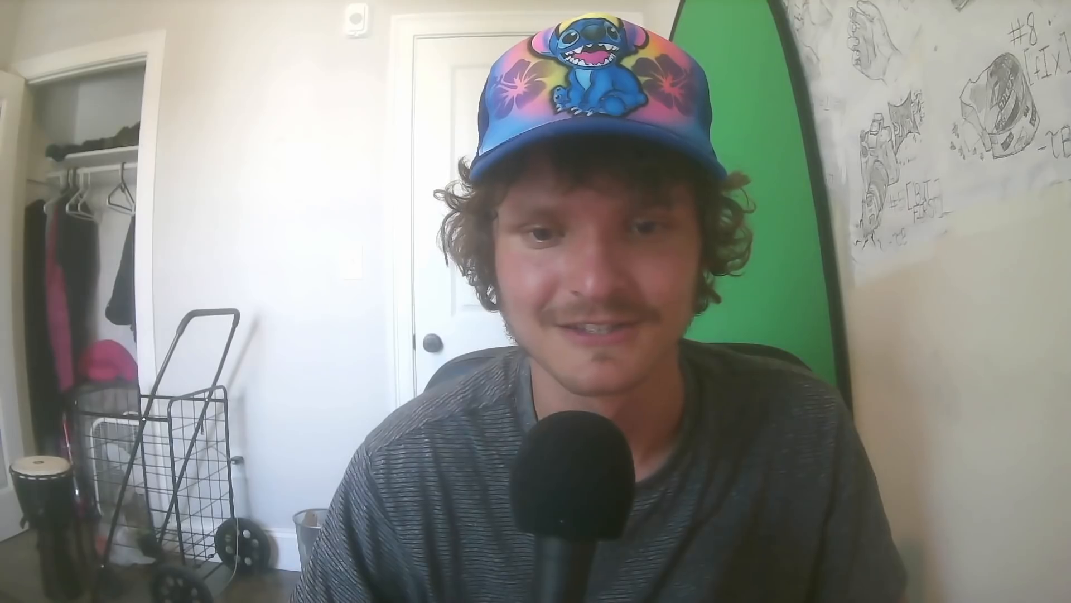